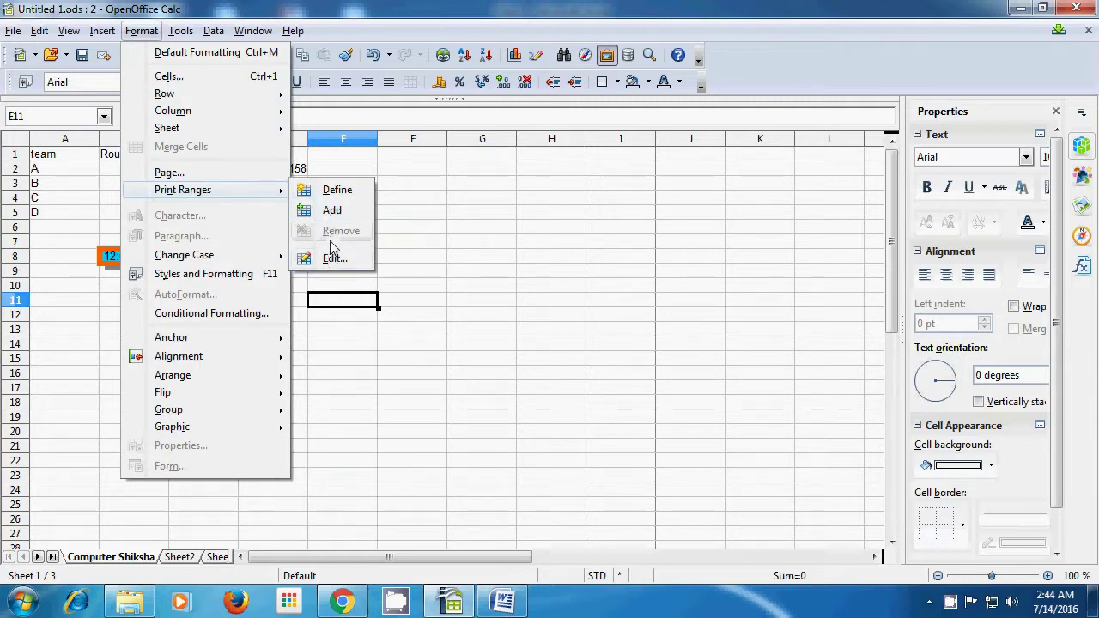
# Define A1:B5 as the print range and add the same cells as a further print range
pyautogui.click(334, 190)
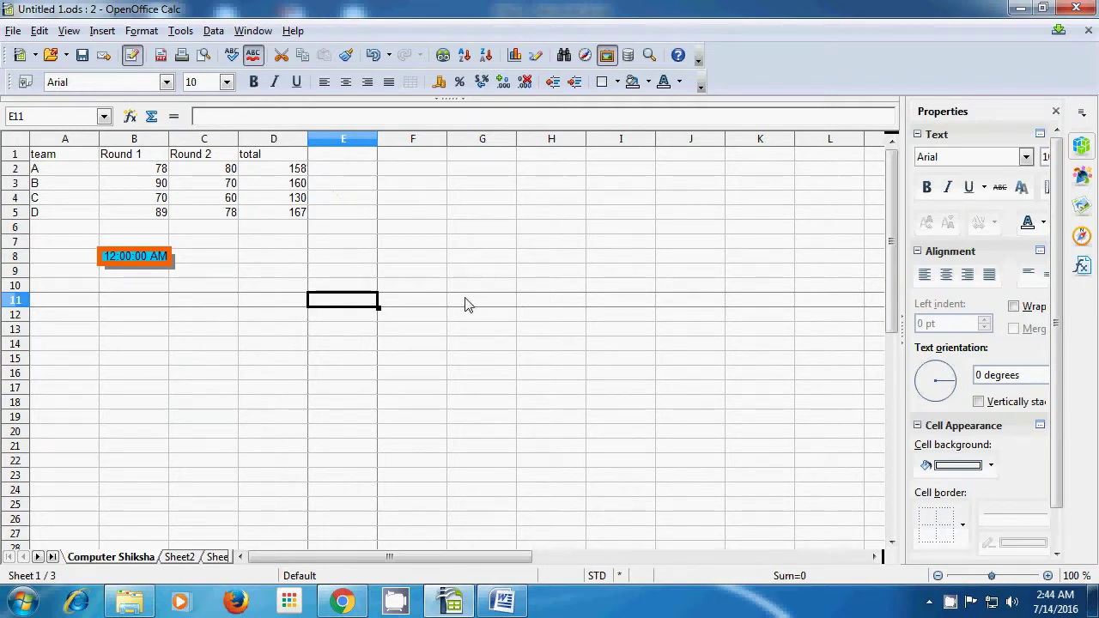
pyautogui.moveTo(56, 156); pyautogui.dragTo(118, 221)
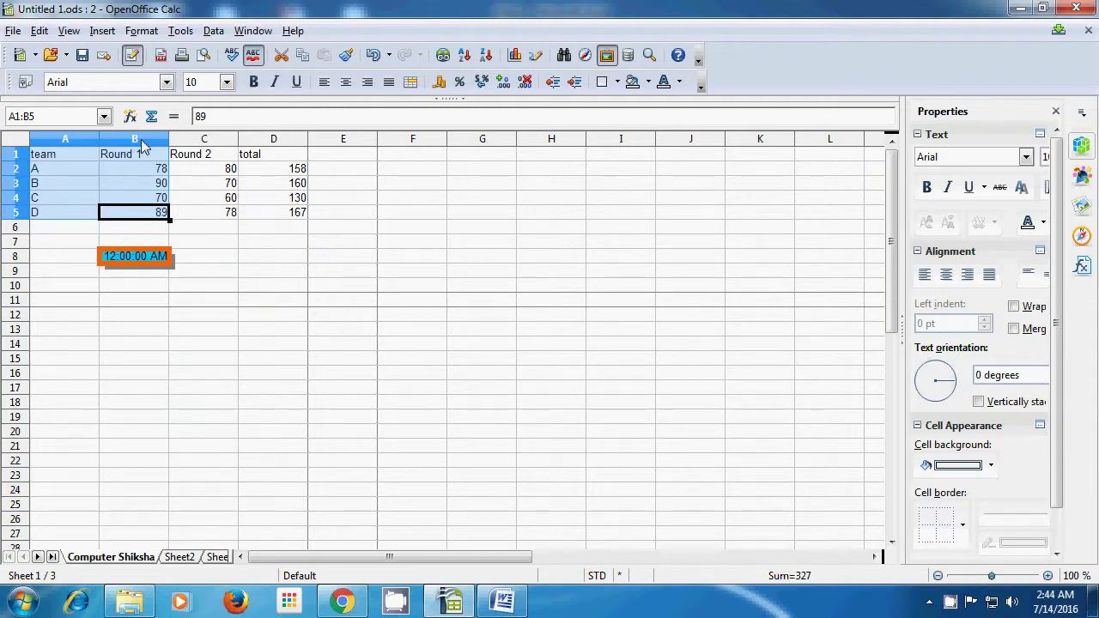
pyautogui.click(142, 31)
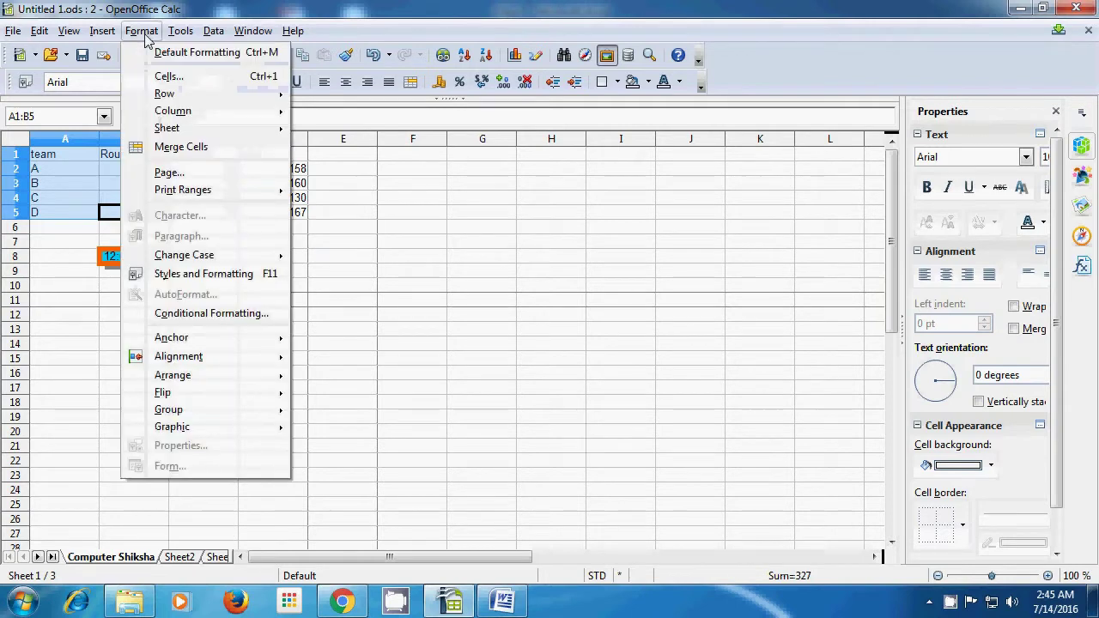
pyautogui.moveTo(190, 195)
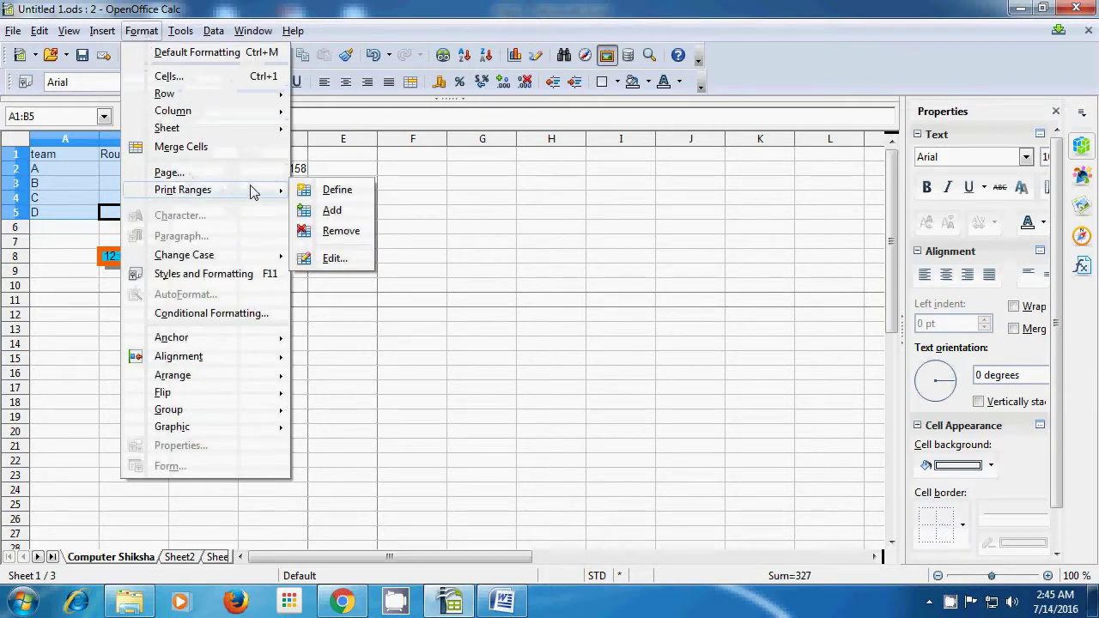
pyautogui.click(337, 190)
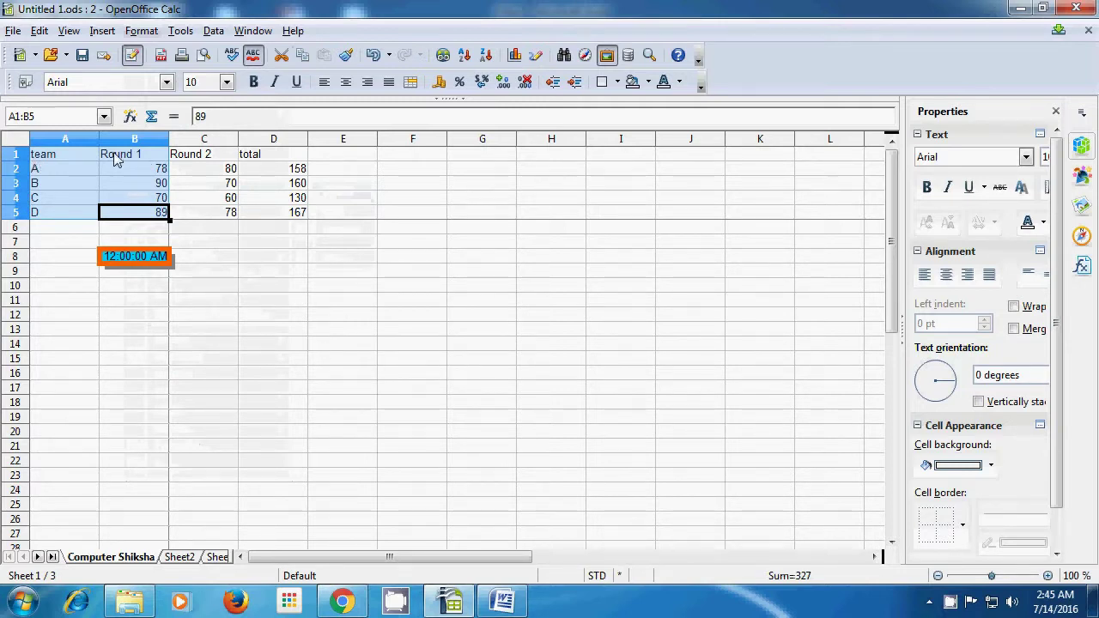
pyautogui.click(141, 32)
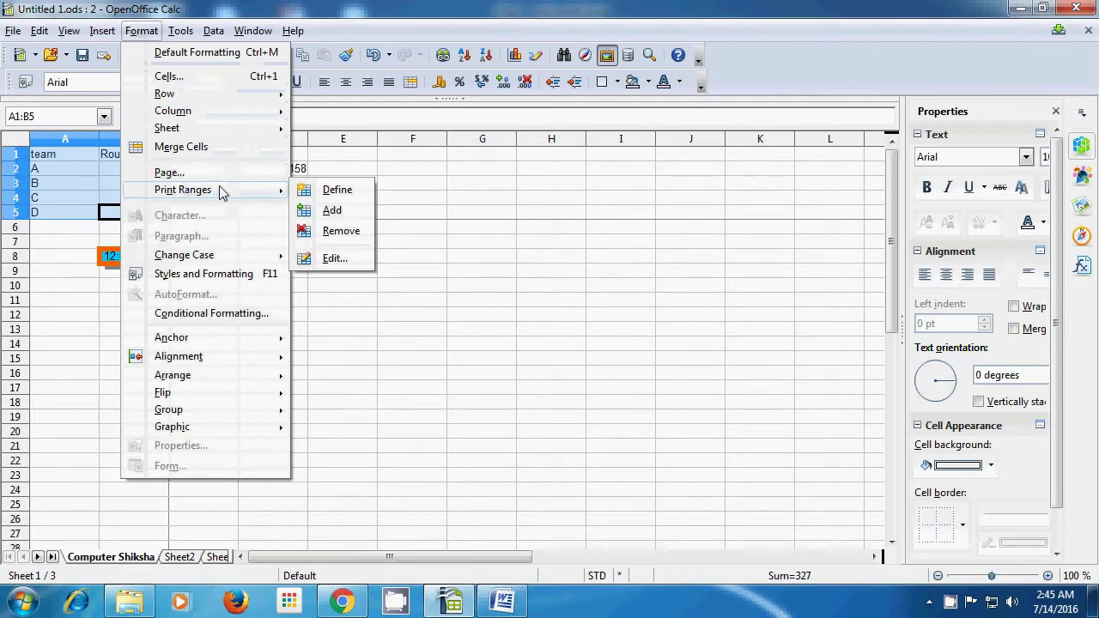
pyautogui.click(343, 218)
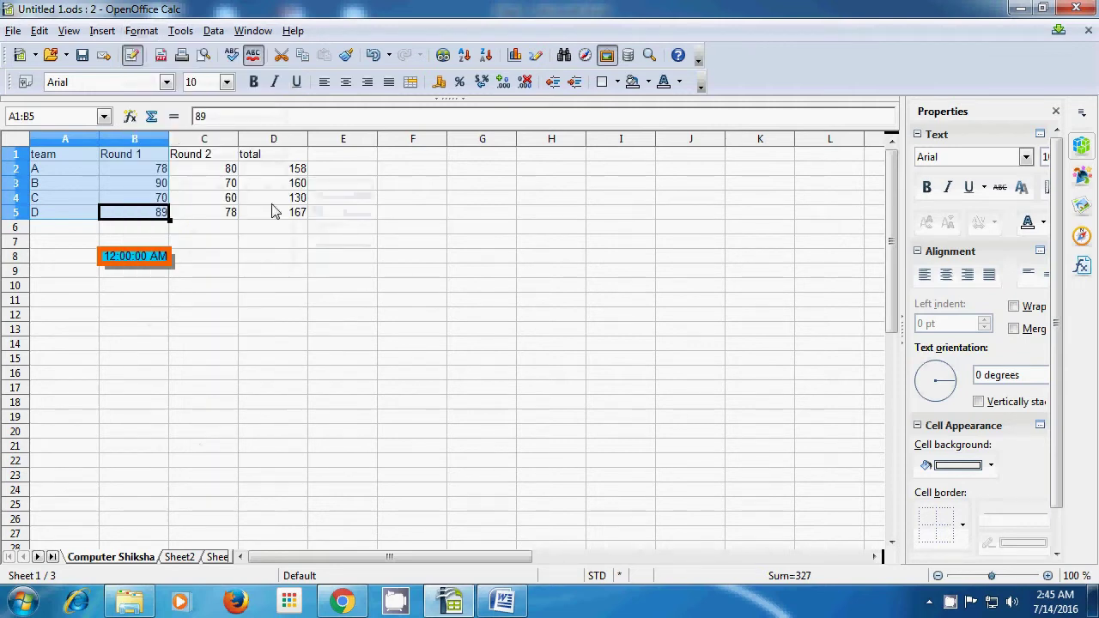
# Redefine the print range as A1:D10 so it covers the whole score table and the time cell
pyautogui.moveTo(285, 154); pyautogui.dragTo(80, 290)
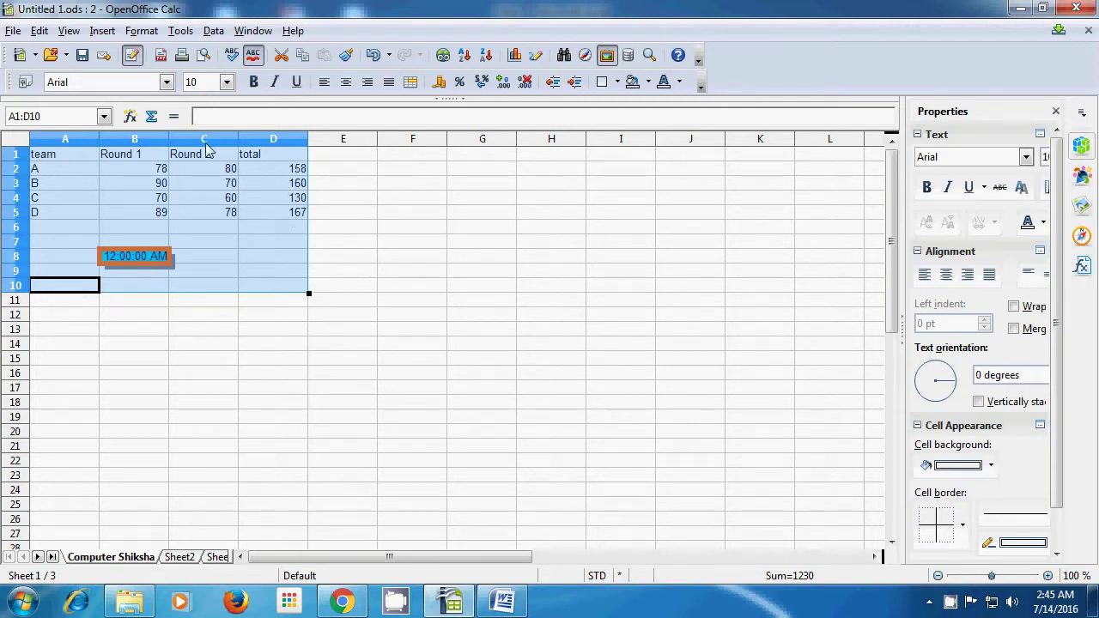
pyautogui.click(133, 33)
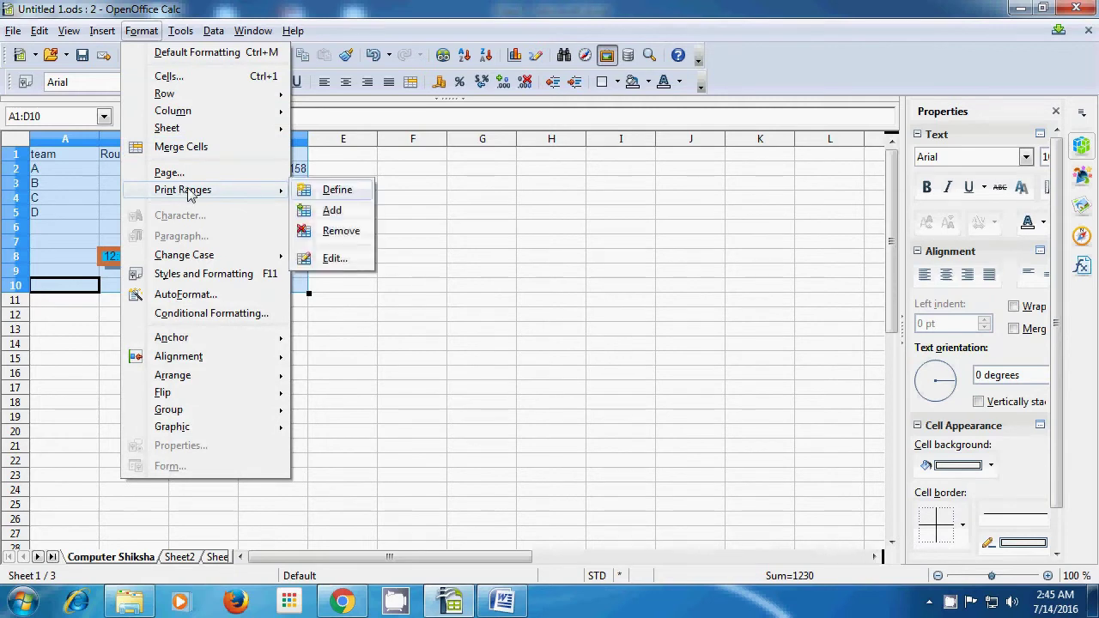
pyautogui.click(324, 191)
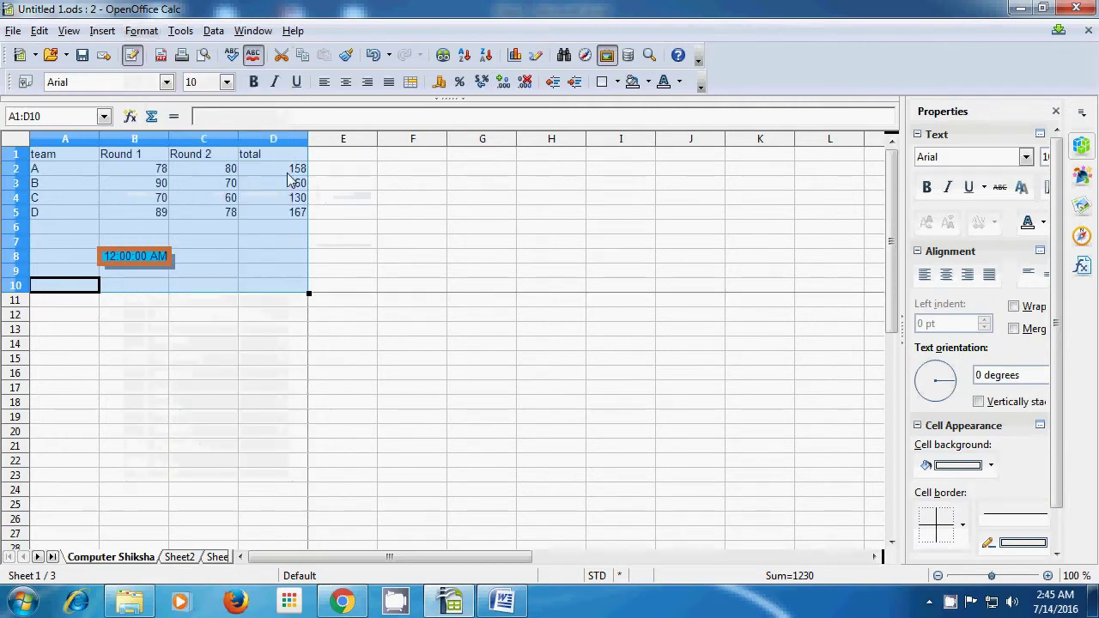
pyautogui.click(361, 197)
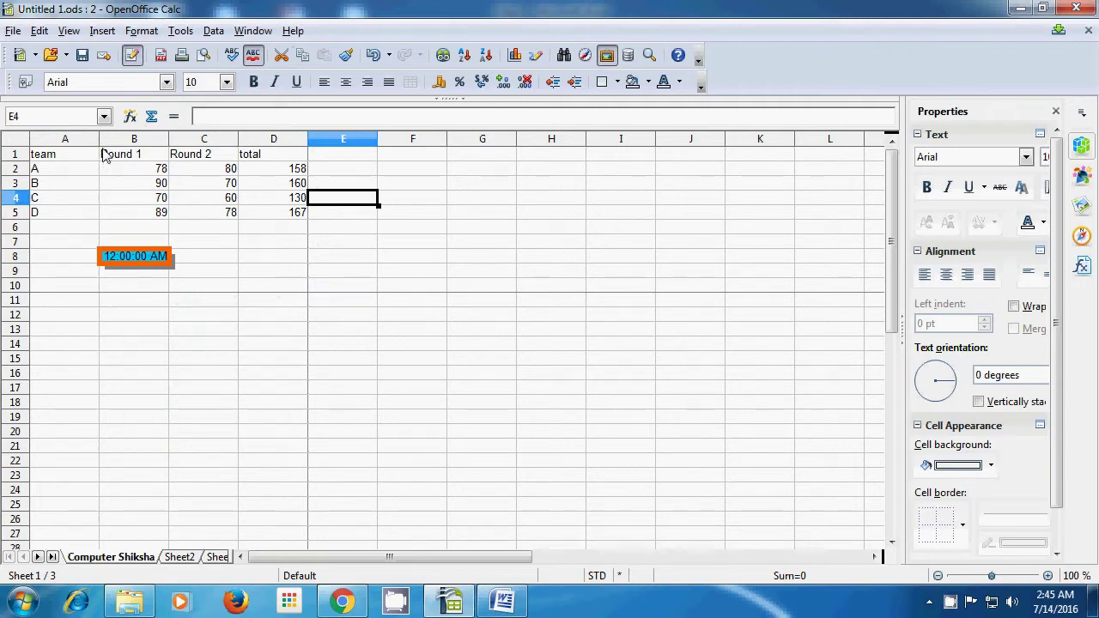
# Remove the defined print range from the Computer Shiksha sheet
pyautogui.click(141, 32)
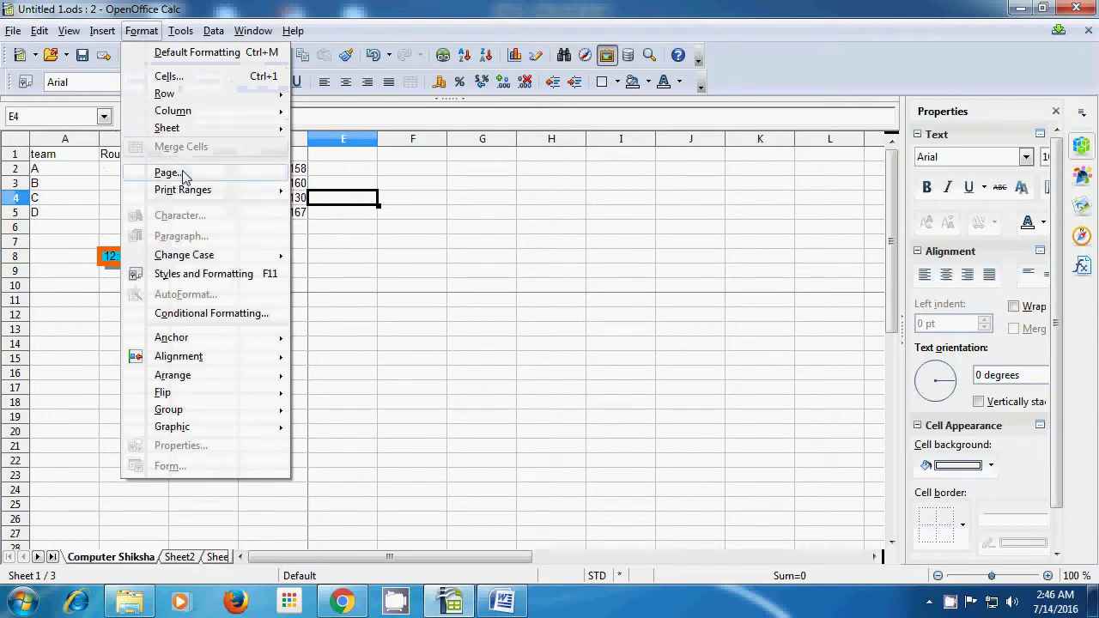
pyautogui.moveTo(185, 195)
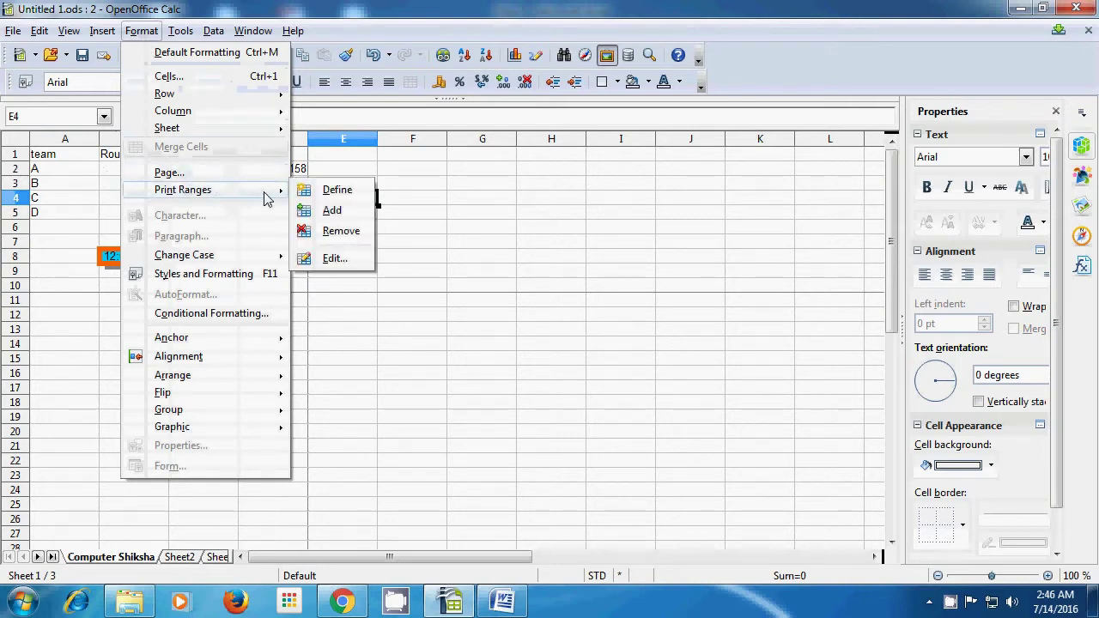
pyautogui.click(327, 234)
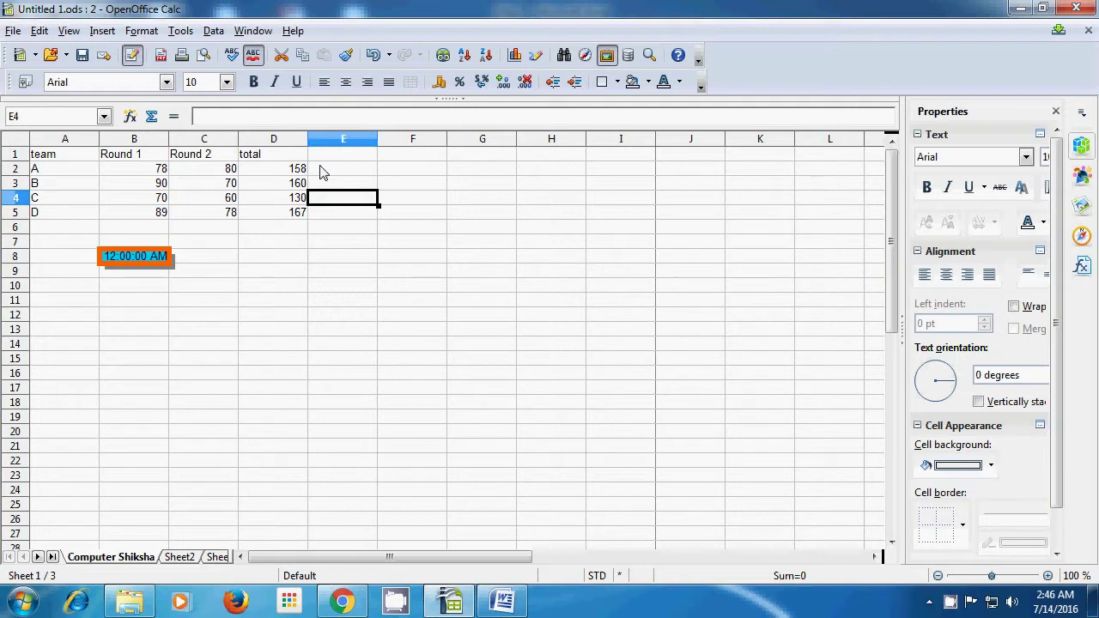
# Examine the choices for print range, rows to repeat and columns to repeat in Edit Print Ranges, and close it without changes
pyautogui.click(151, 32)
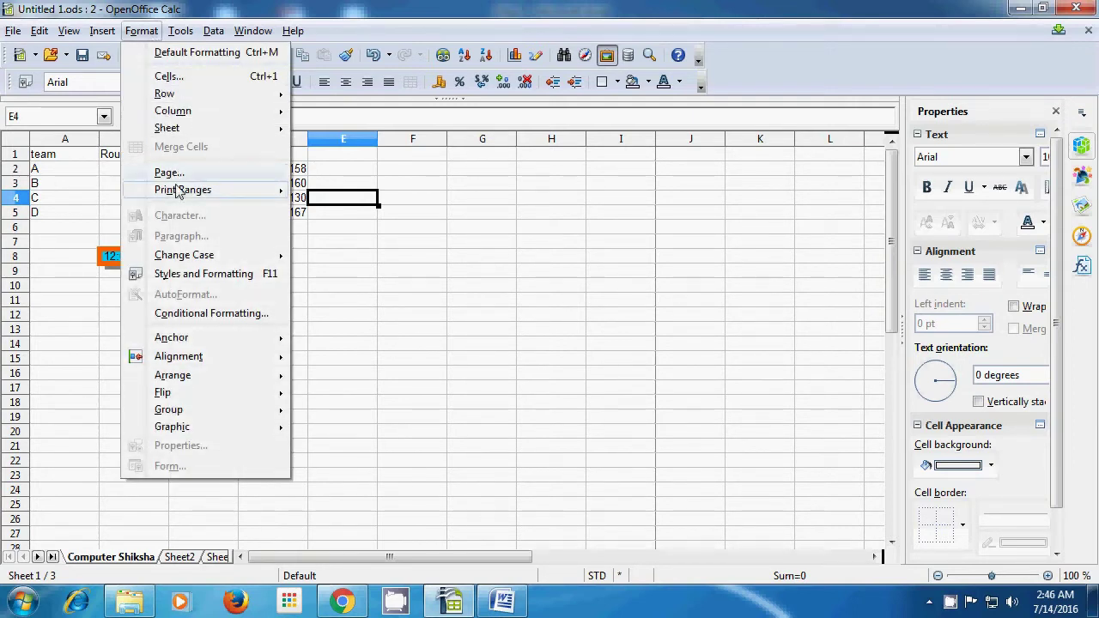
pyautogui.moveTo(178, 192)
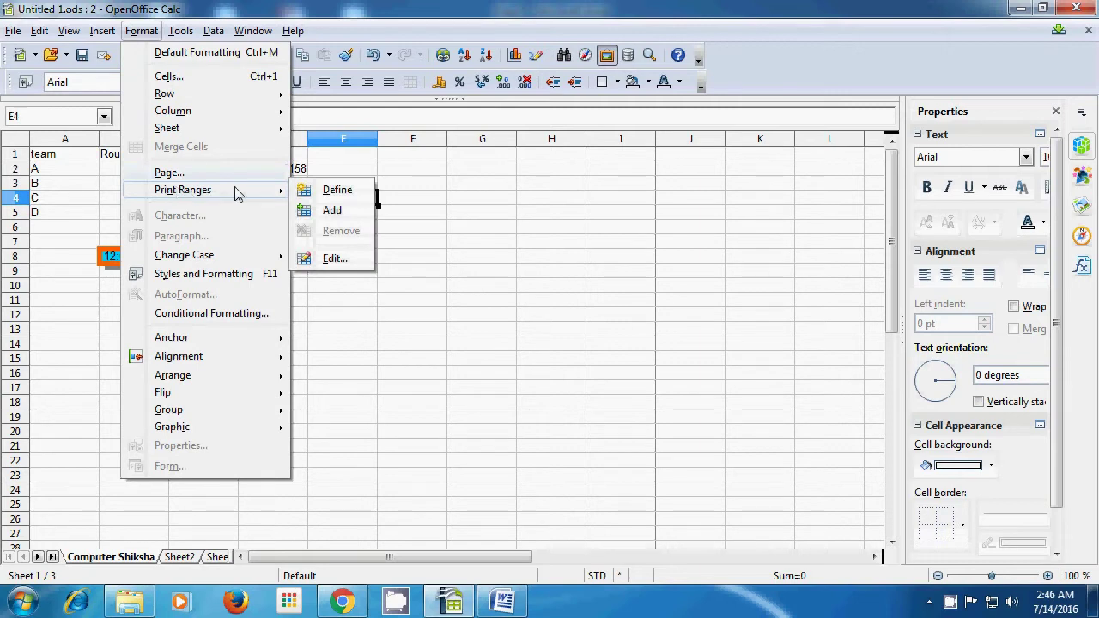
pyautogui.click(328, 260)
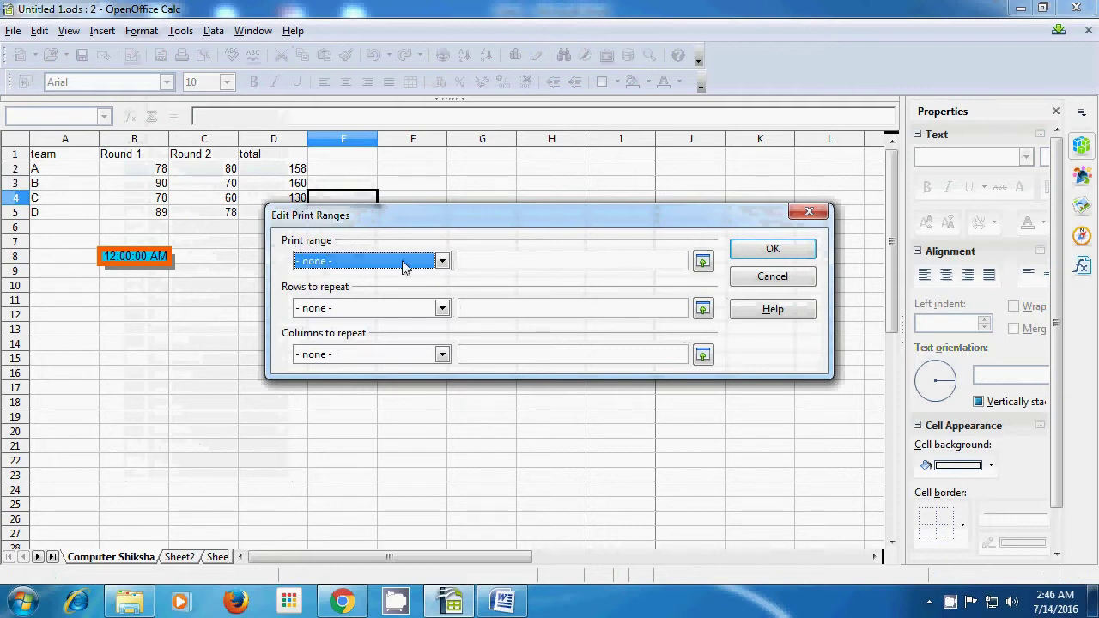
pyautogui.click(440, 261)
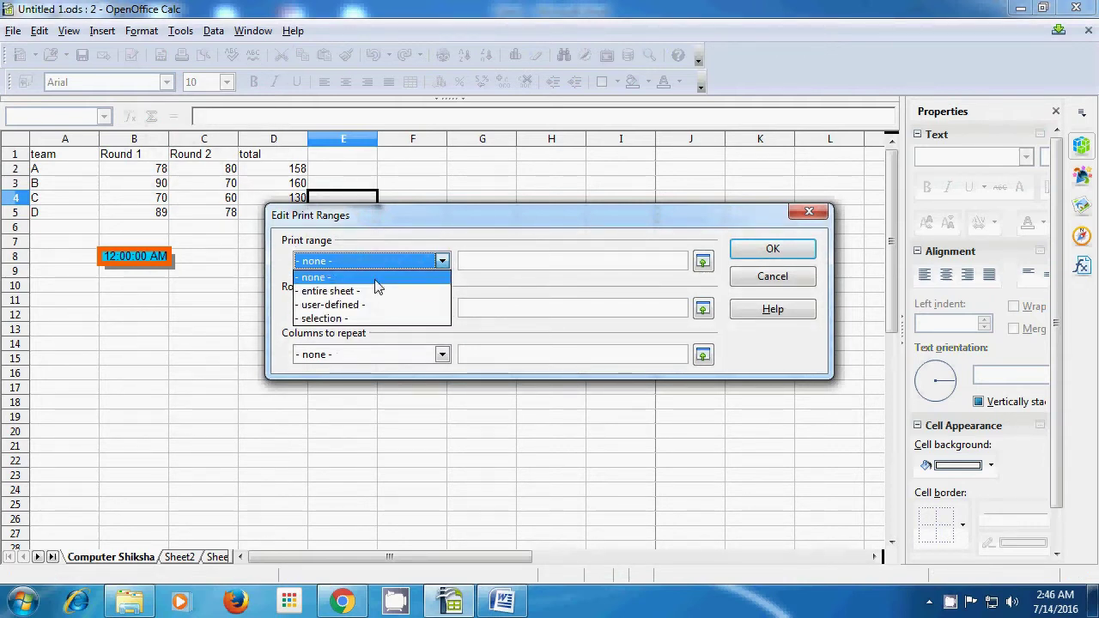
pyautogui.click(413, 250)
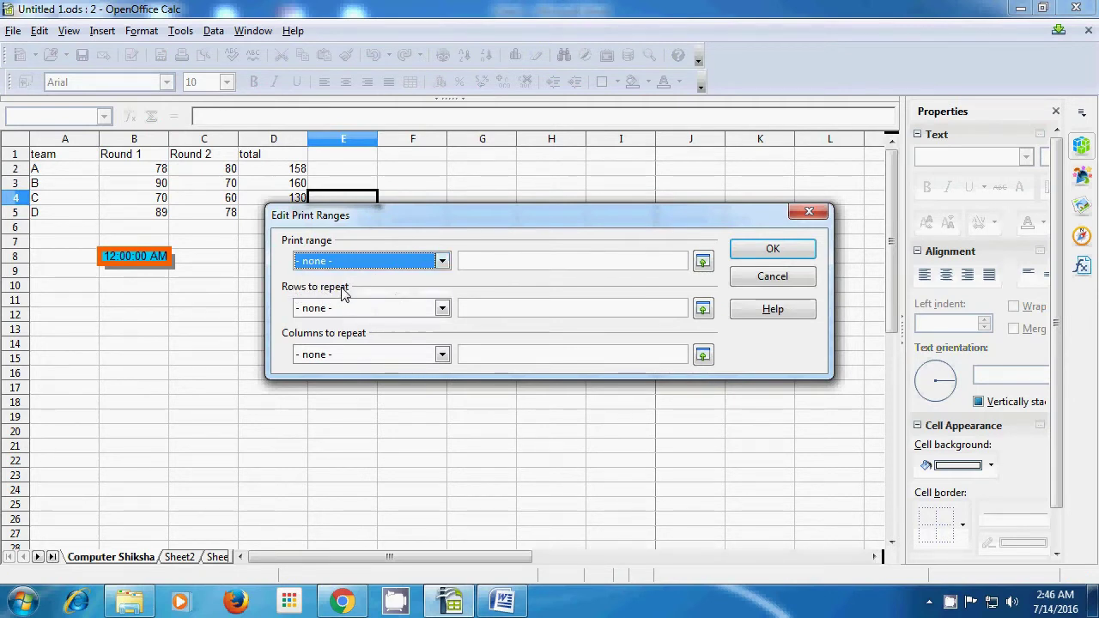
pyautogui.click(441, 309)
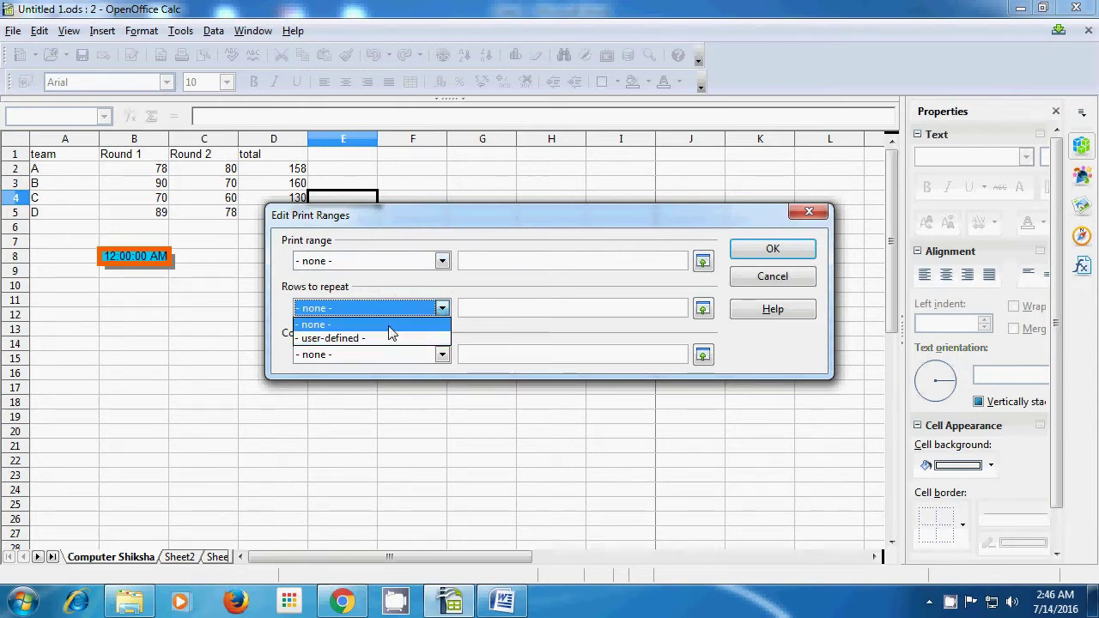
pyautogui.click(455, 301)
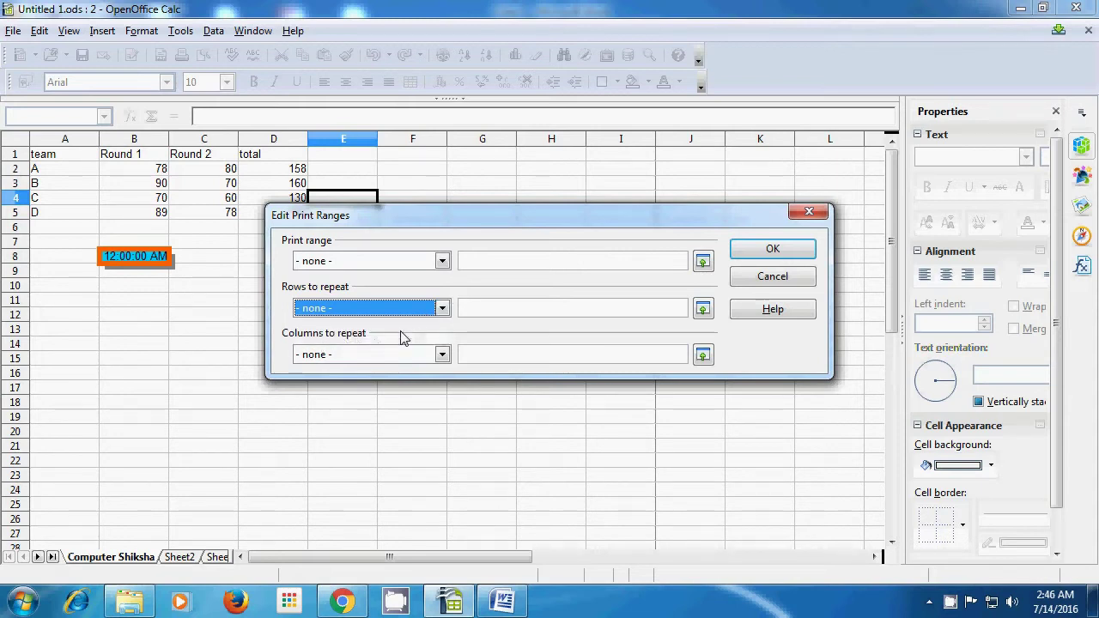
pyautogui.click(441, 354)
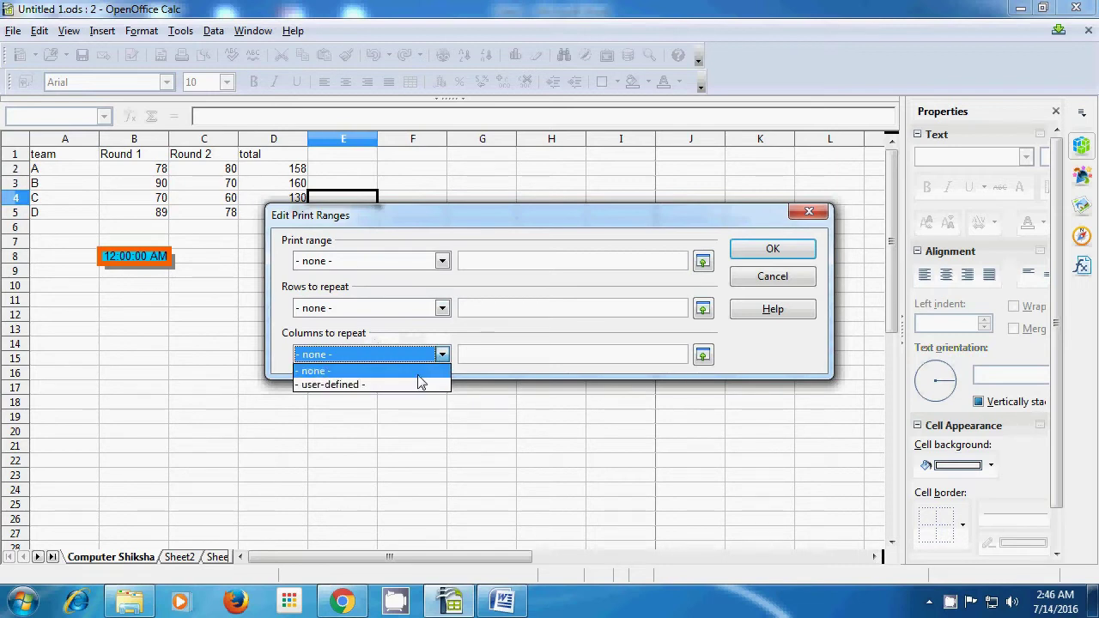
pyautogui.click(442, 354)
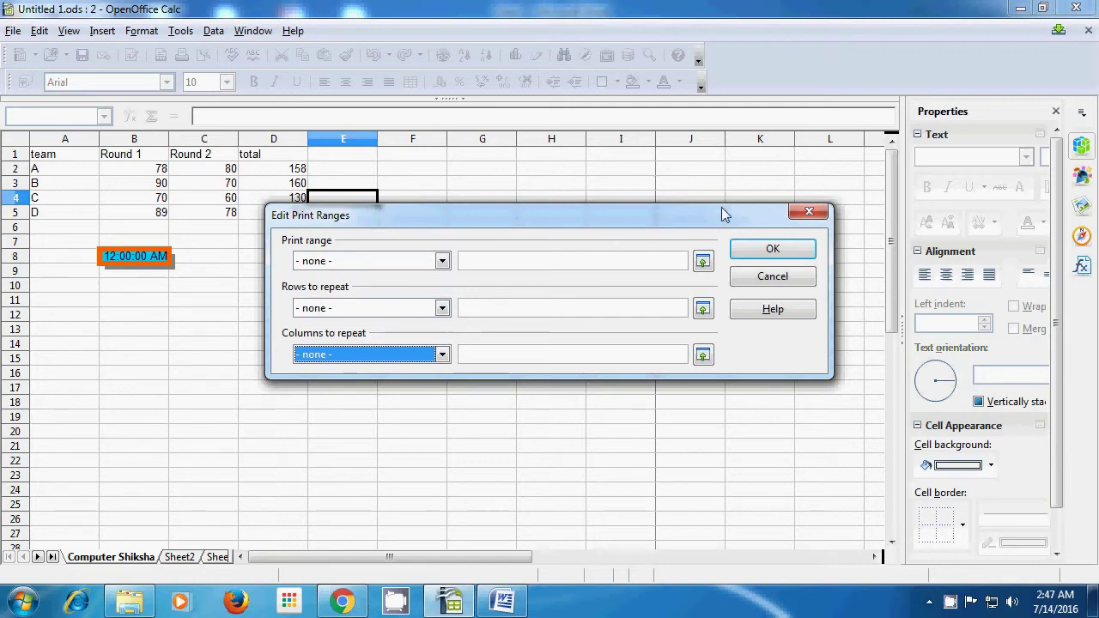
pyautogui.click(793, 214)
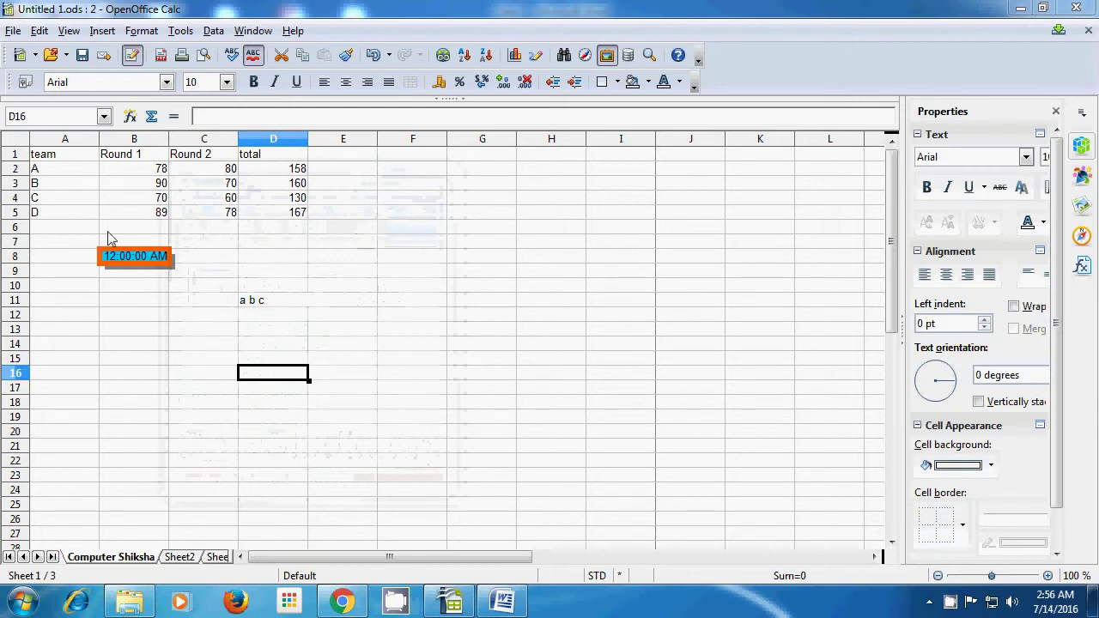
# Compare the availability of AutoFormat for the table range A1:D5 and for the single empty cell C8
pyautogui.moveTo(45, 157); pyautogui.dragTo(260, 213)
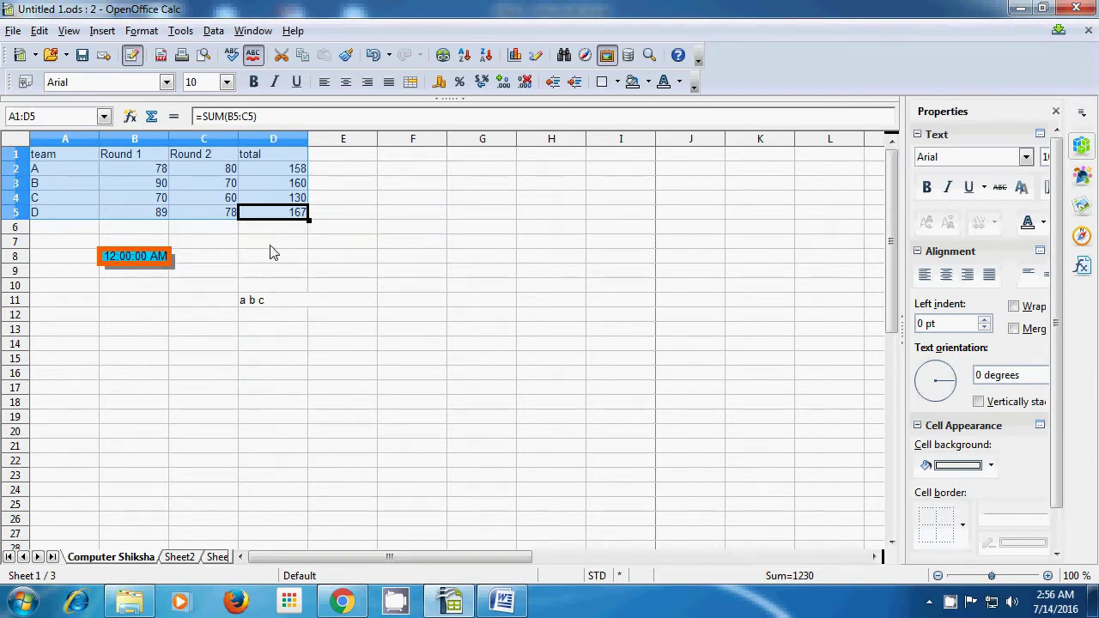
pyautogui.click(141, 31)
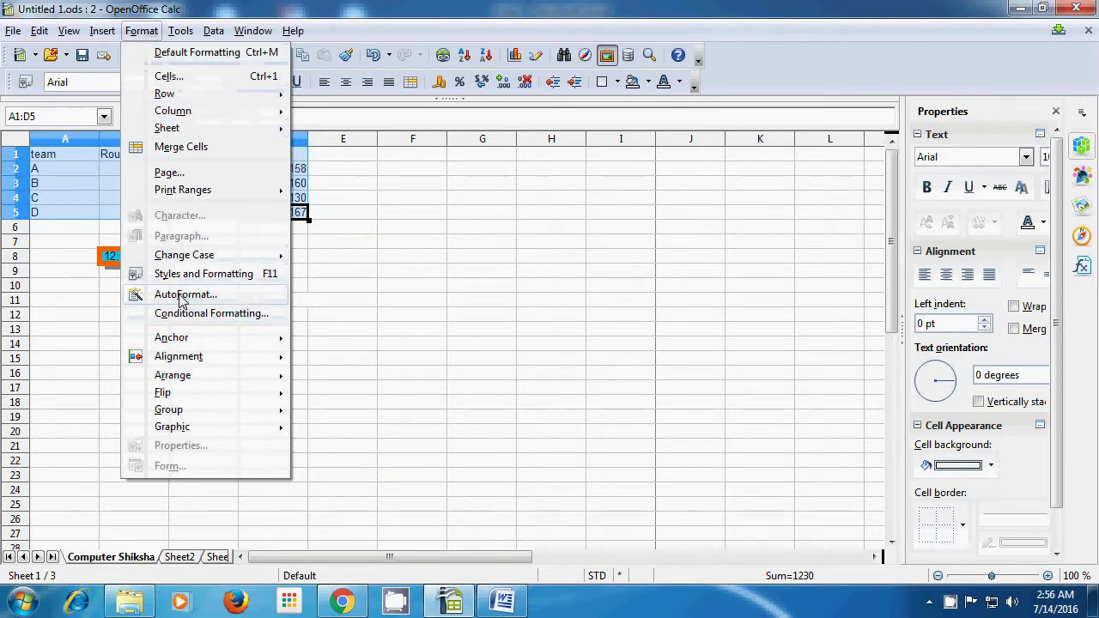
pyautogui.click(411, 287)
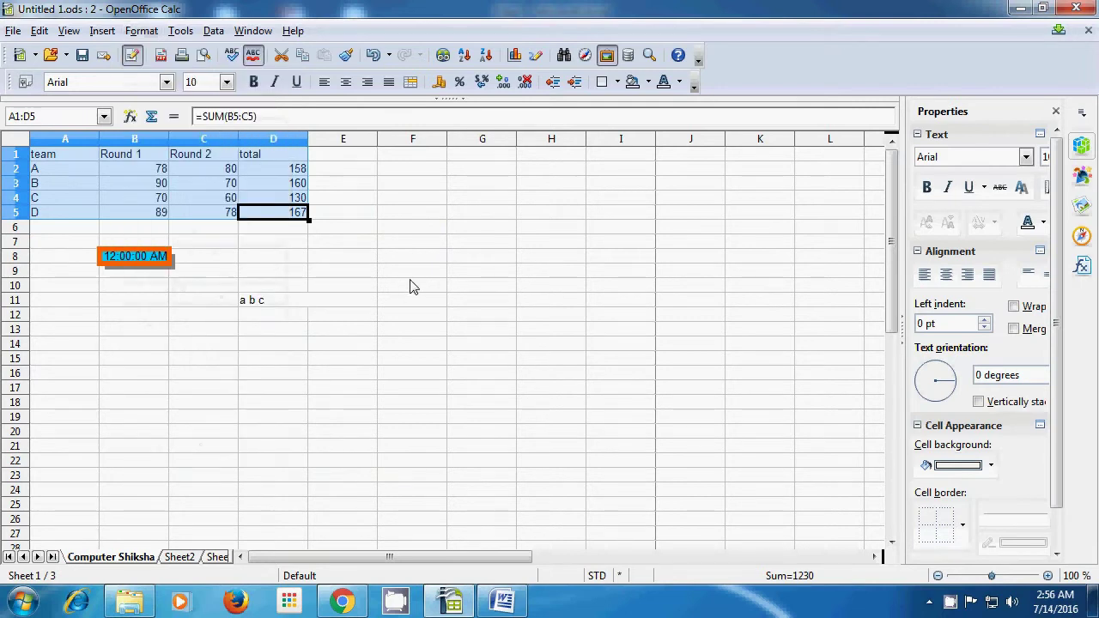
pyautogui.click(211, 254)
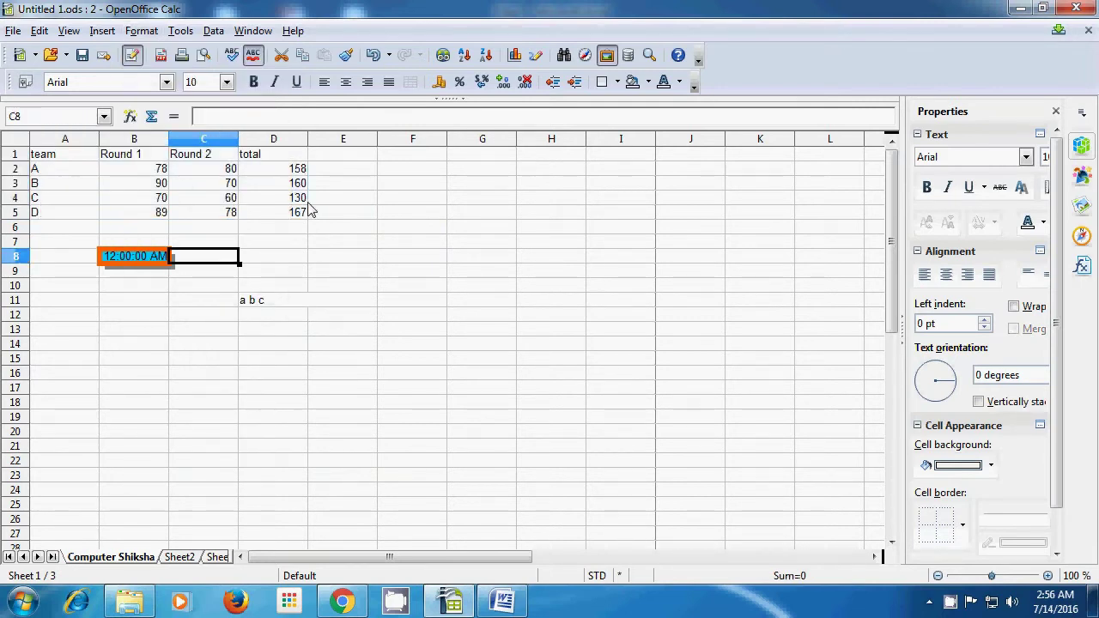
pyautogui.click(142, 30)
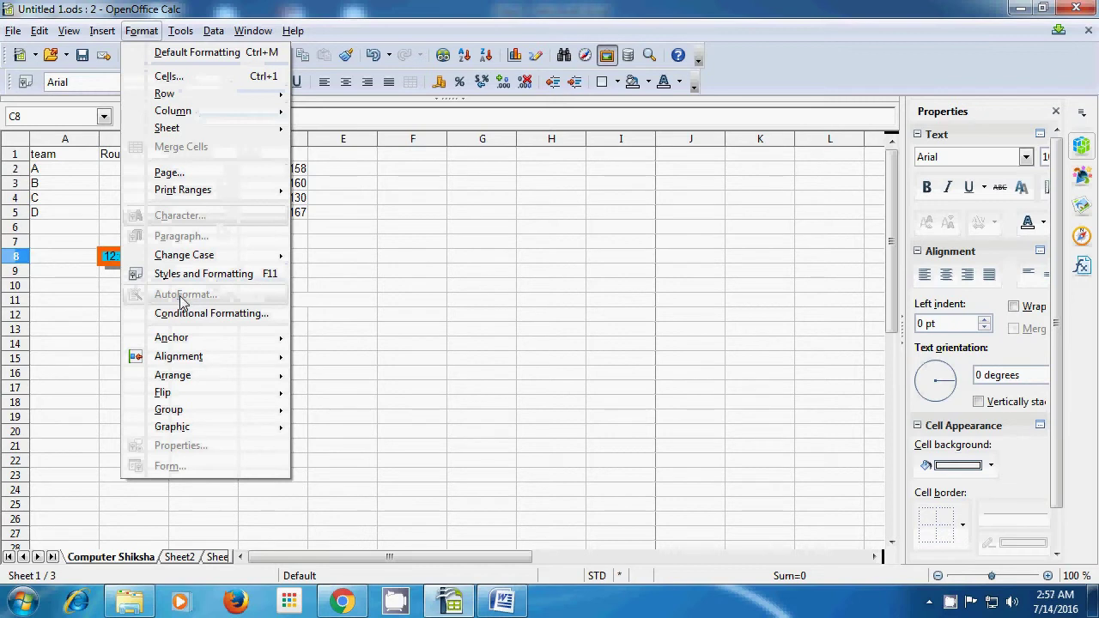
pyautogui.click(362, 285)
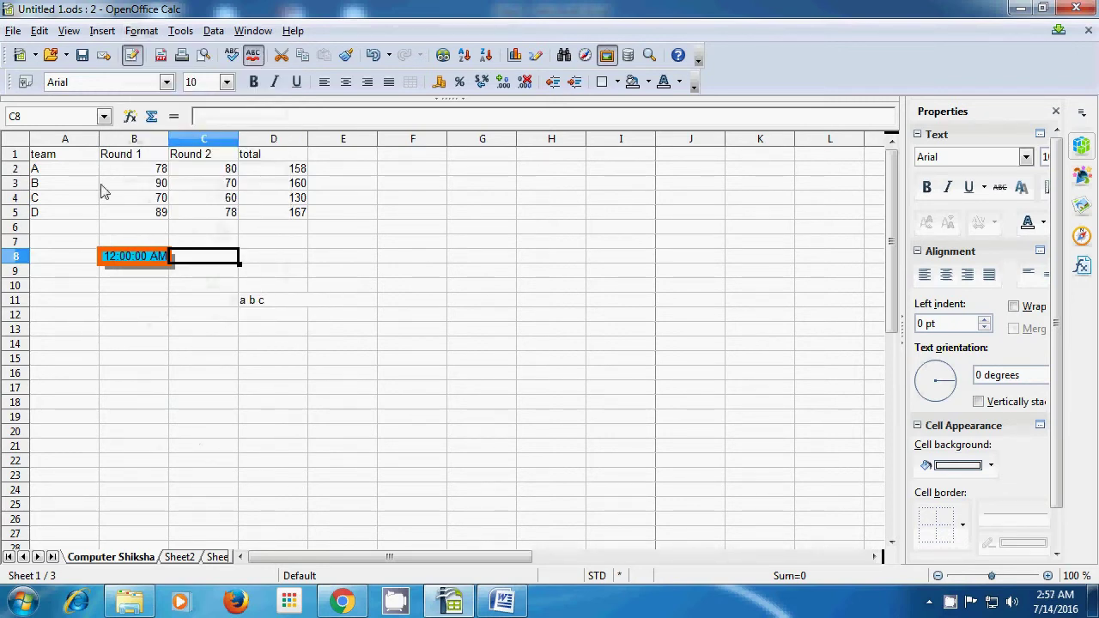
# Preview the AutoFormat styles for the score table A1:D5, from 3-D through the Black, Blue, Brown and Currency variants
pyautogui.moveTo(67, 160); pyautogui.dragTo(289, 218)
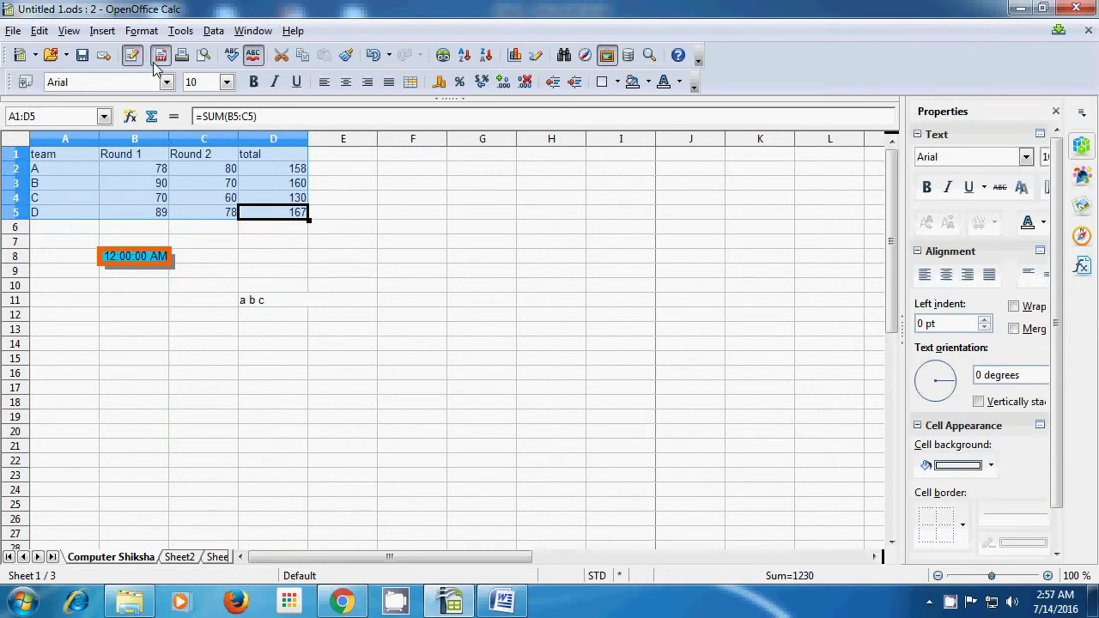
pyautogui.click(139, 34)
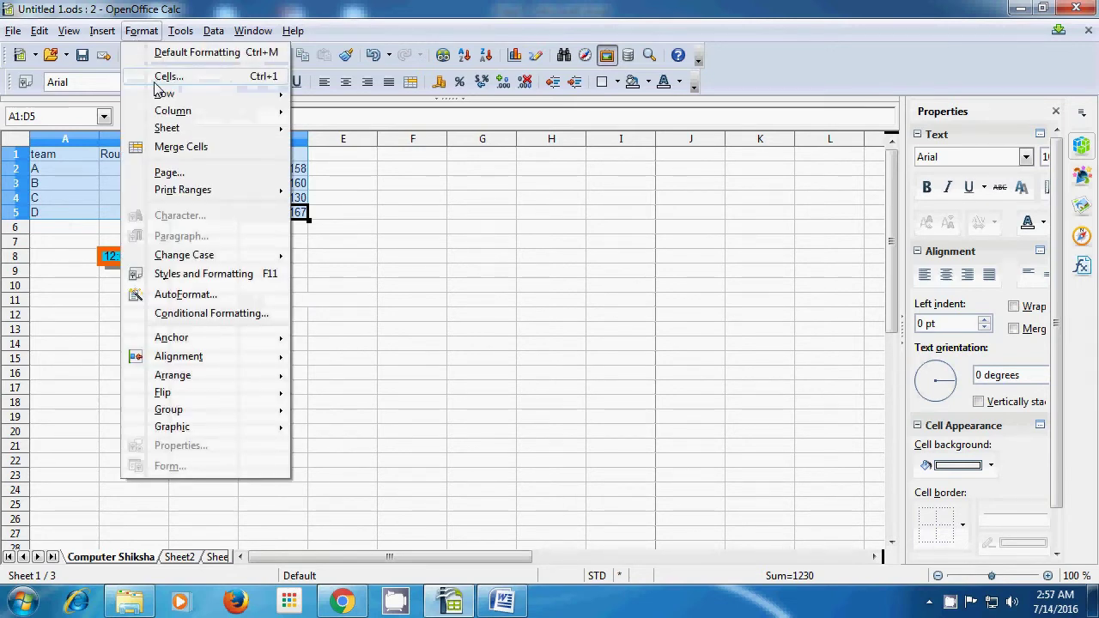
pyautogui.click(207, 294)
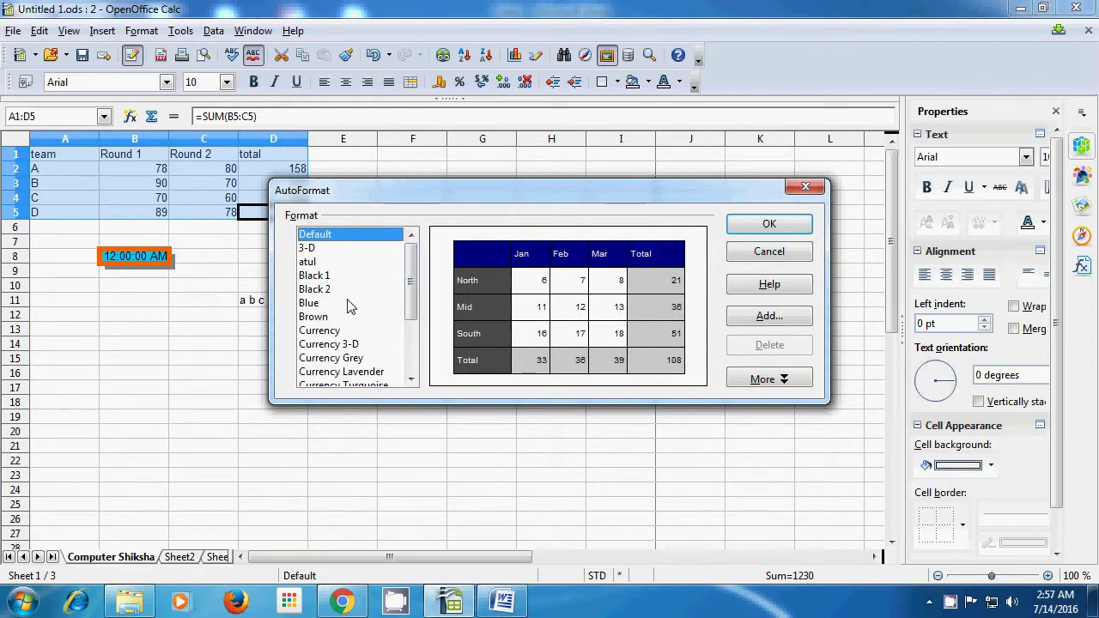
pyautogui.moveTo(410, 289); pyautogui.dragTo(420, 266)
pyautogui.click(327, 251)
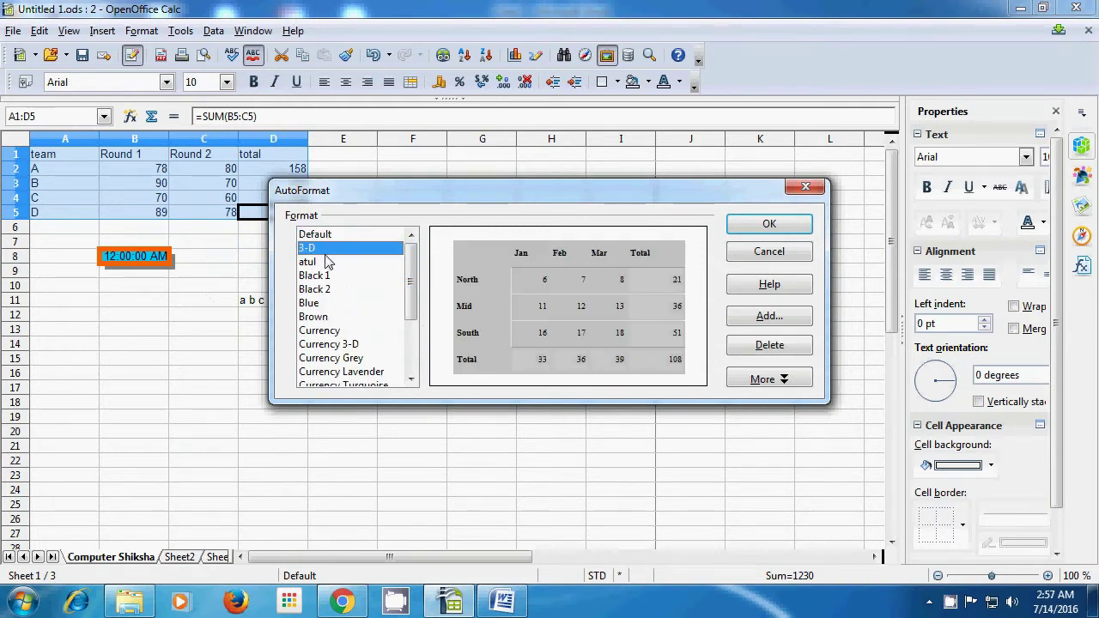
pyautogui.click(314, 265)
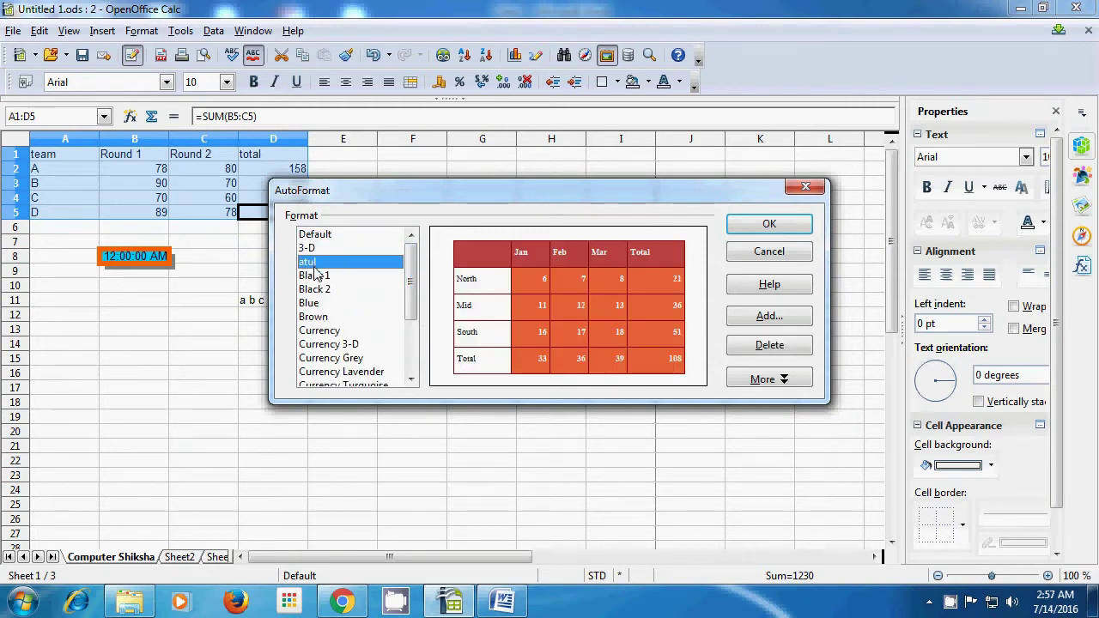
pyautogui.click(316, 275)
pyautogui.click(324, 289)
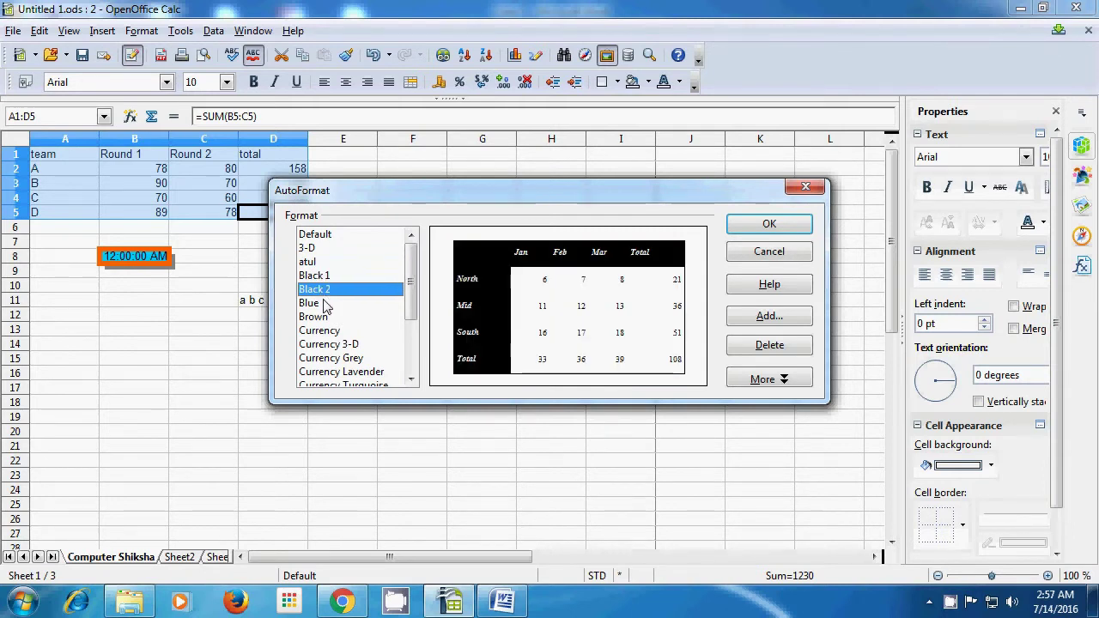
pyautogui.click(323, 304)
pyautogui.click(319, 317)
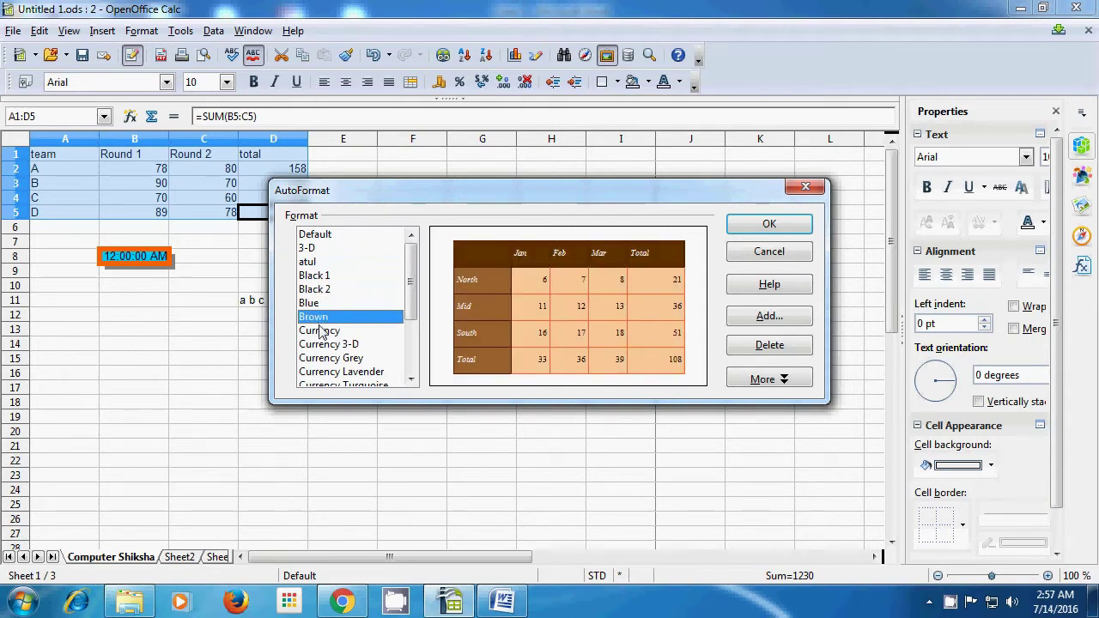
pyautogui.click(323, 331)
pyautogui.click(330, 345)
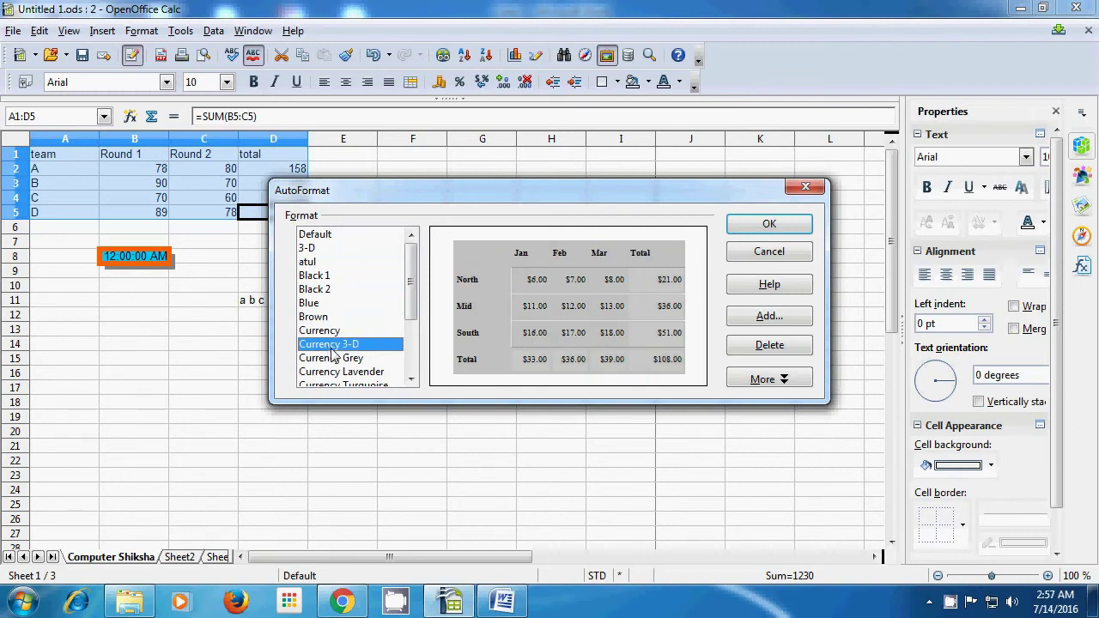
pyautogui.click(333, 357)
pyautogui.click(341, 373)
pyautogui.click(347, 386)
# Compare the Black 1, Blue and Brown formats, and apply the Brown AutoFormat to the score table A1:D5
pyautogui.click(315, 279)
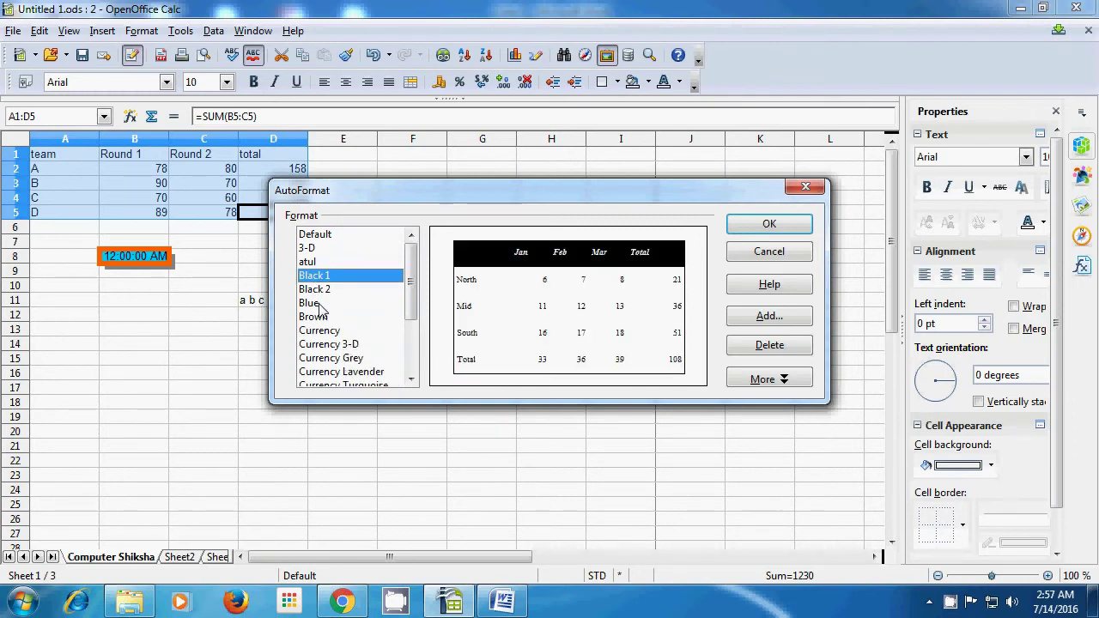
pyautogui.click(311, 303)
pyautogui.click(322, 317)
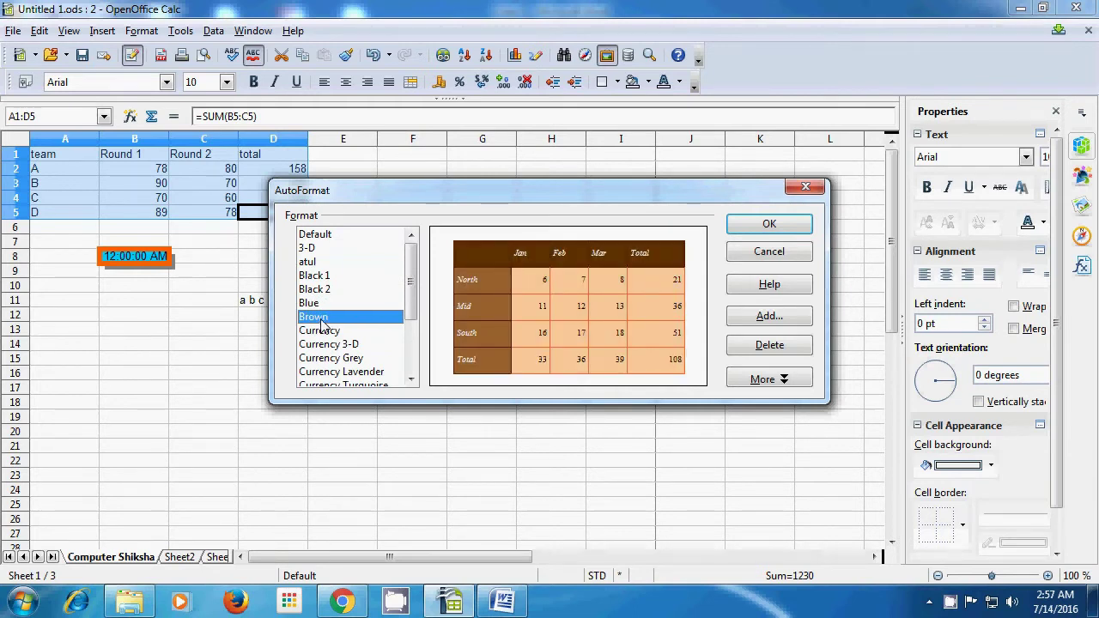
pyautogui.click(751, 230)
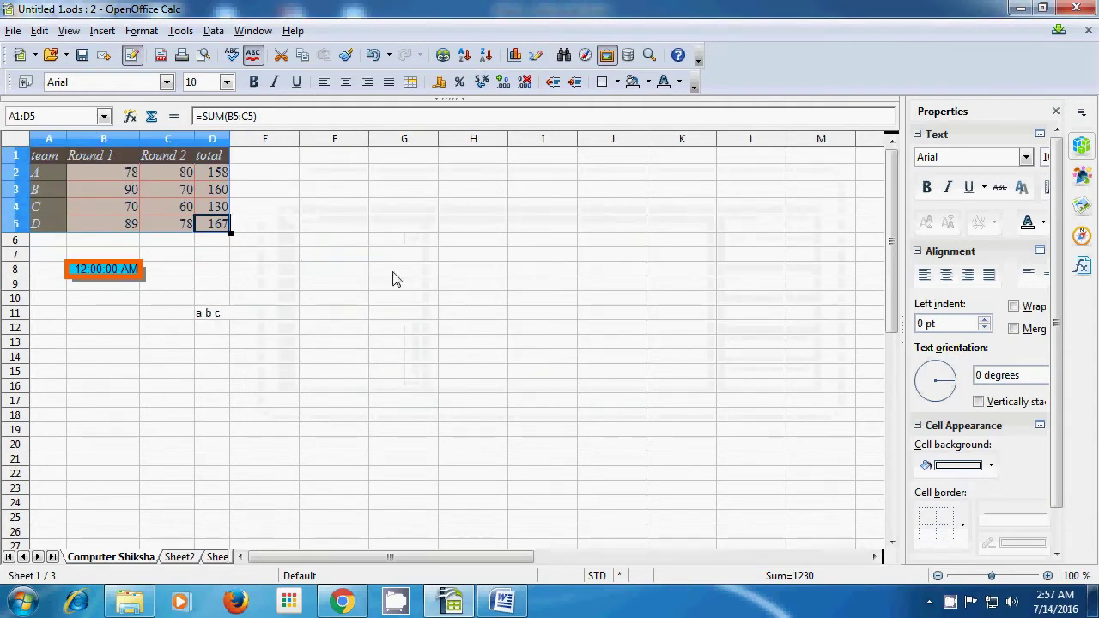
pyautogui.click(343, 260)
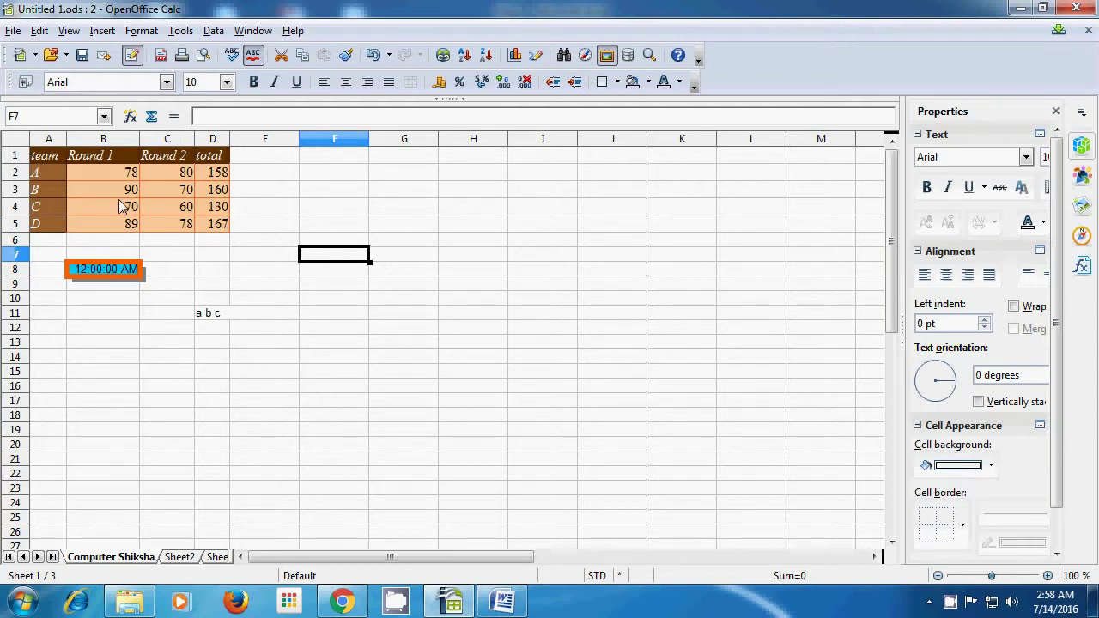
# Reformat the score table A1:D5 with the Default AutoFormat
pyautogui.click(41, 155)
pyautogui.moveTo(41, 155); pyautogui.dragTo(207, 227)
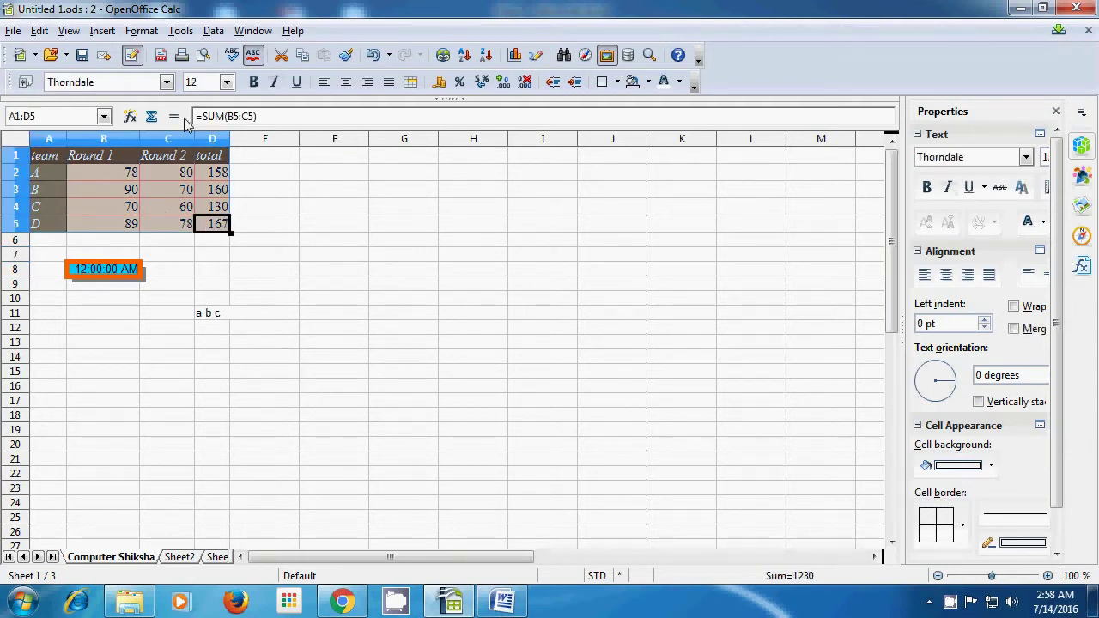
pyautogui.click(142, 31)
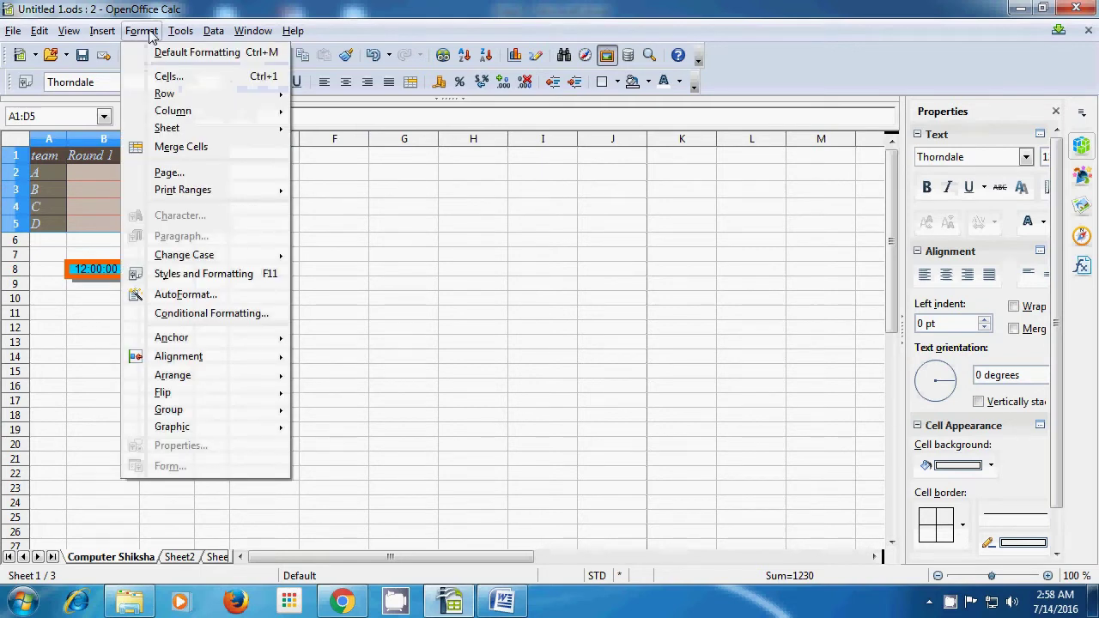
pyautogui.click(186, 294)
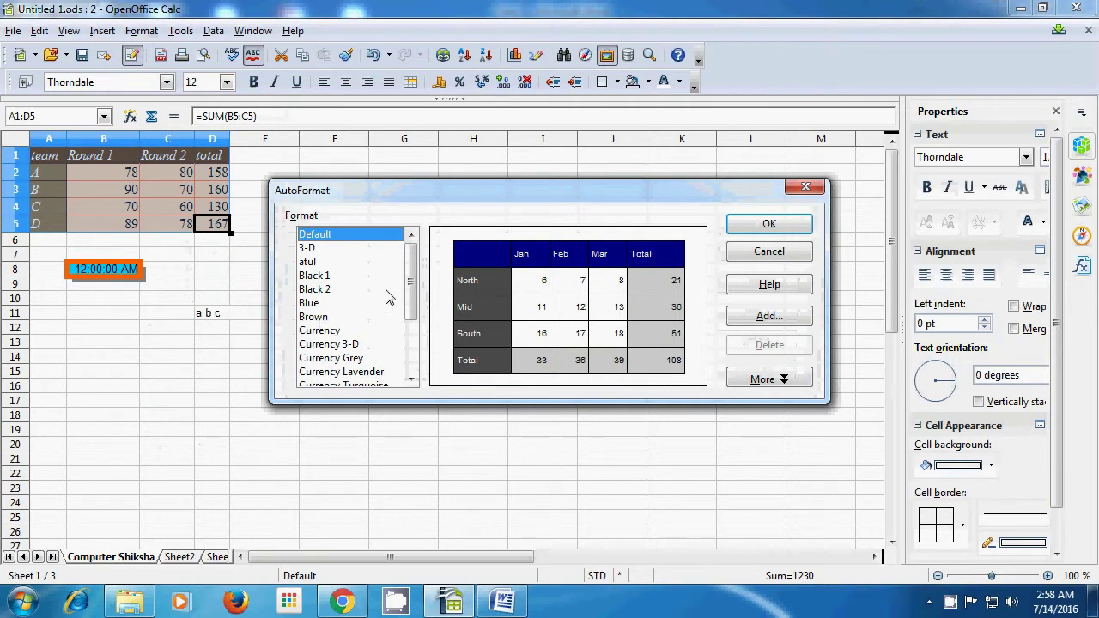
pyautogui.moveTo(411, 288)
pyautogui.mouseDown()
pyautogui.moveTo(413, 307)
pyautogui.moveTo(412, 287)
pyautogui.mouseUp()
pyautogui.click(769, 225)
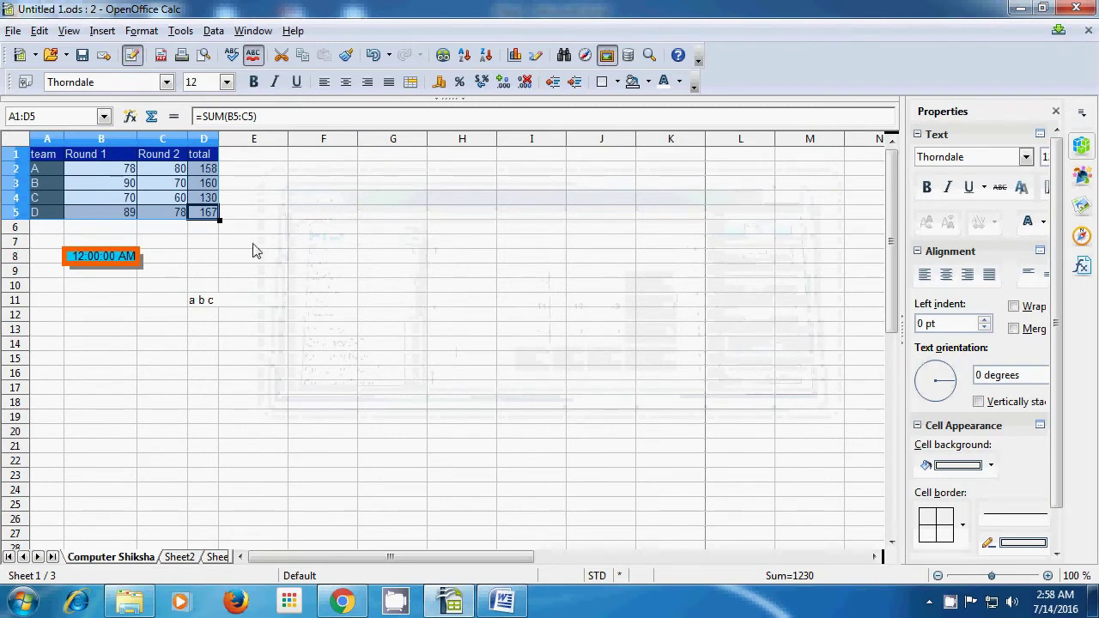
# Look through the AutoFormat list once more for the score table and close it without applying a format
pyautogui.click(141, 31)
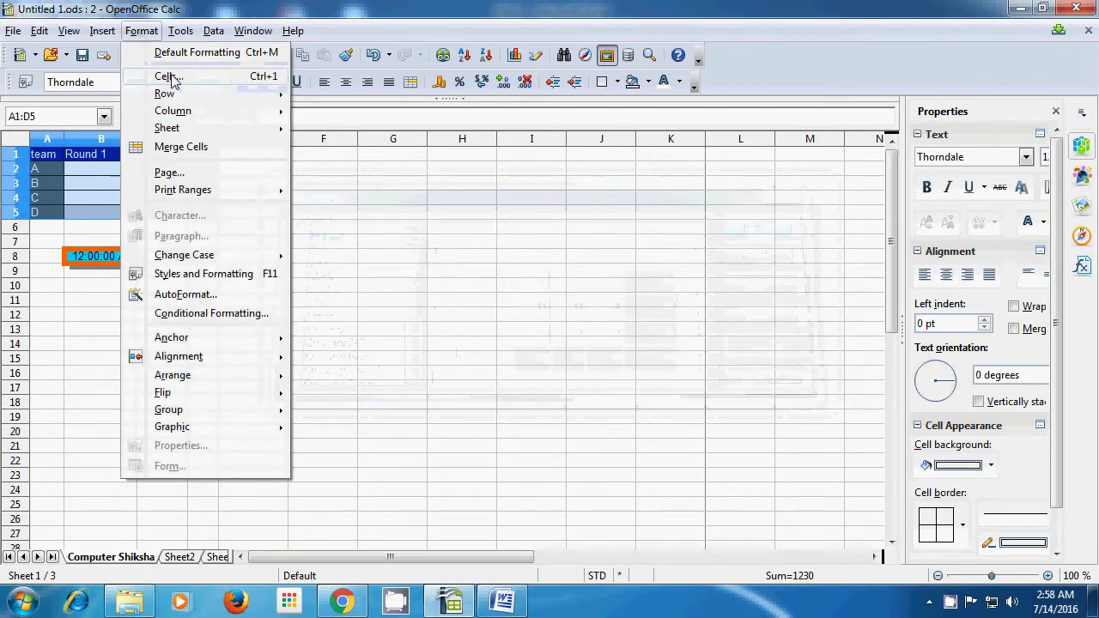
pyautogui.click(195, 294)
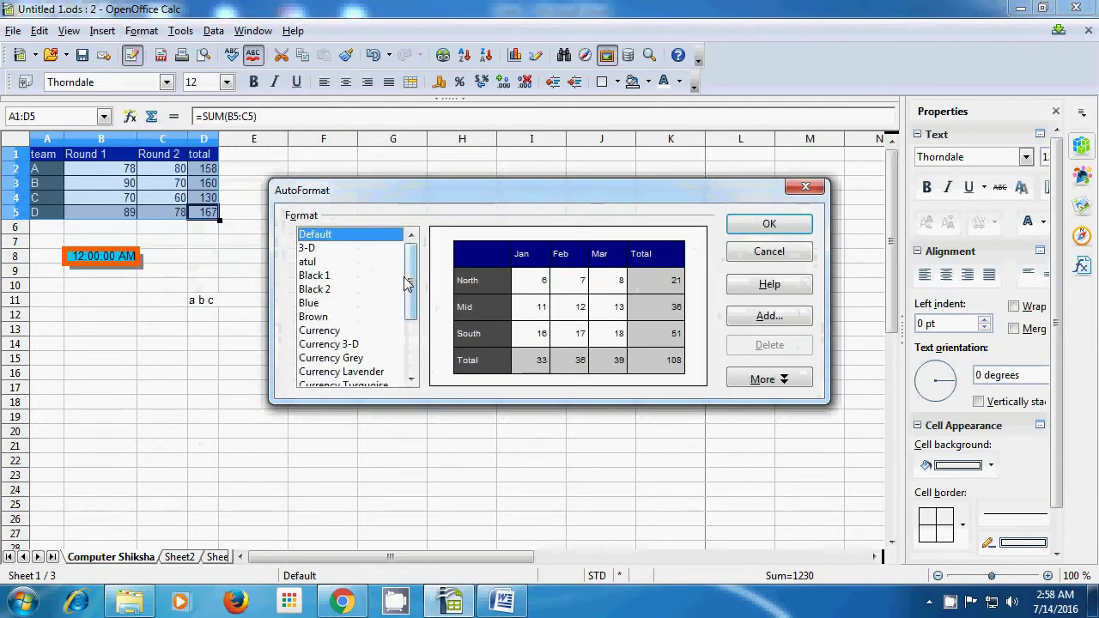
pyautogui.moveTo(407, 284); pyautogui.dragTo(412, 258)
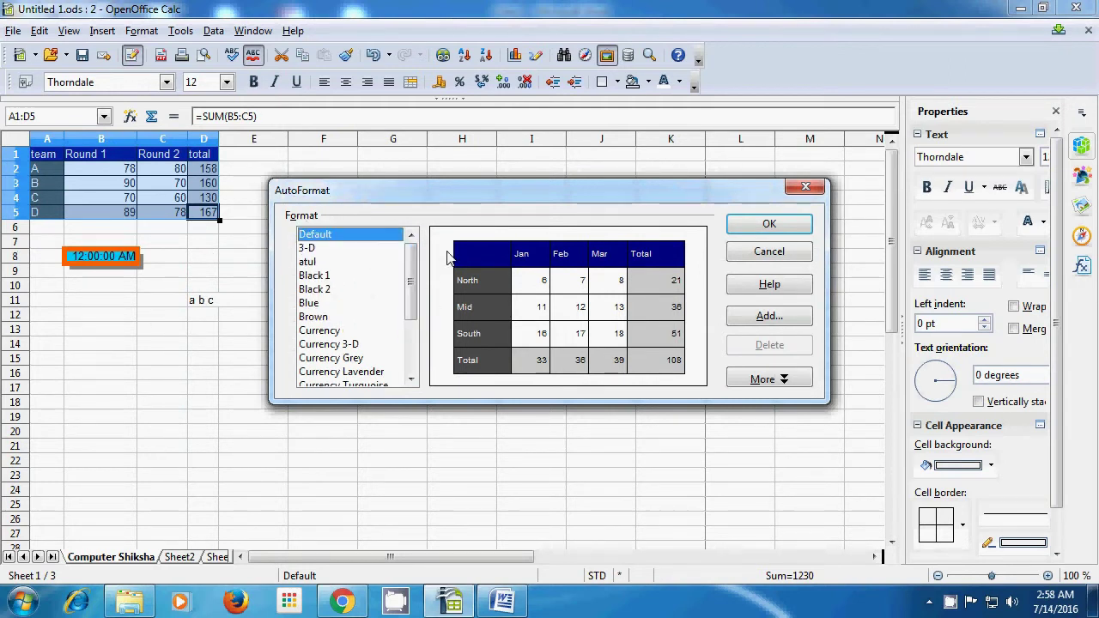
pyautogui.click(769, 251)
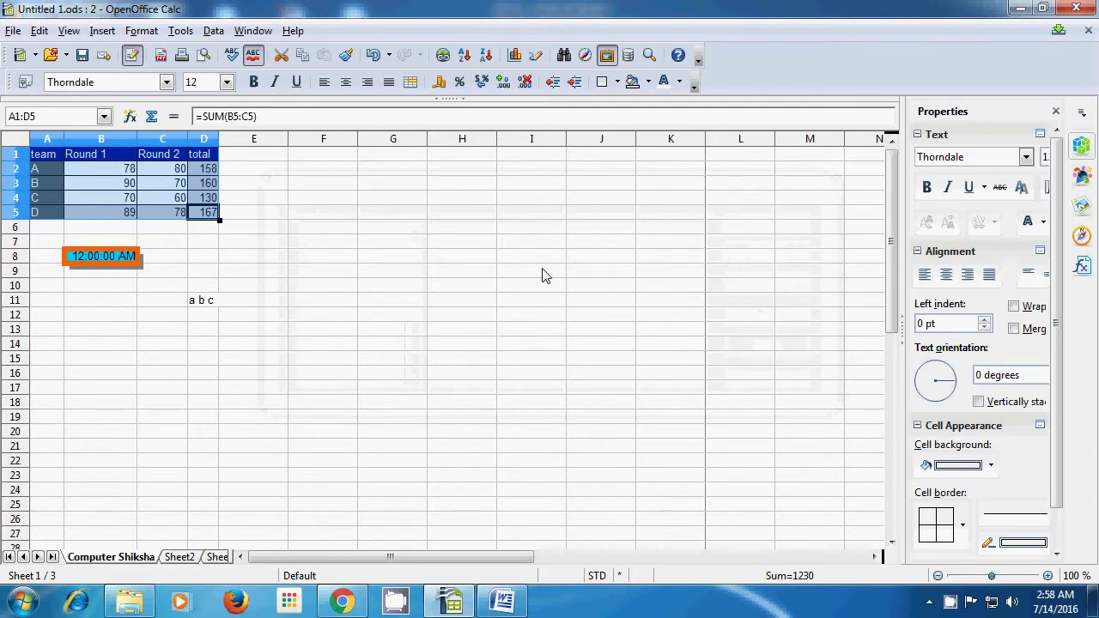
pyautogui.click(432, 287)
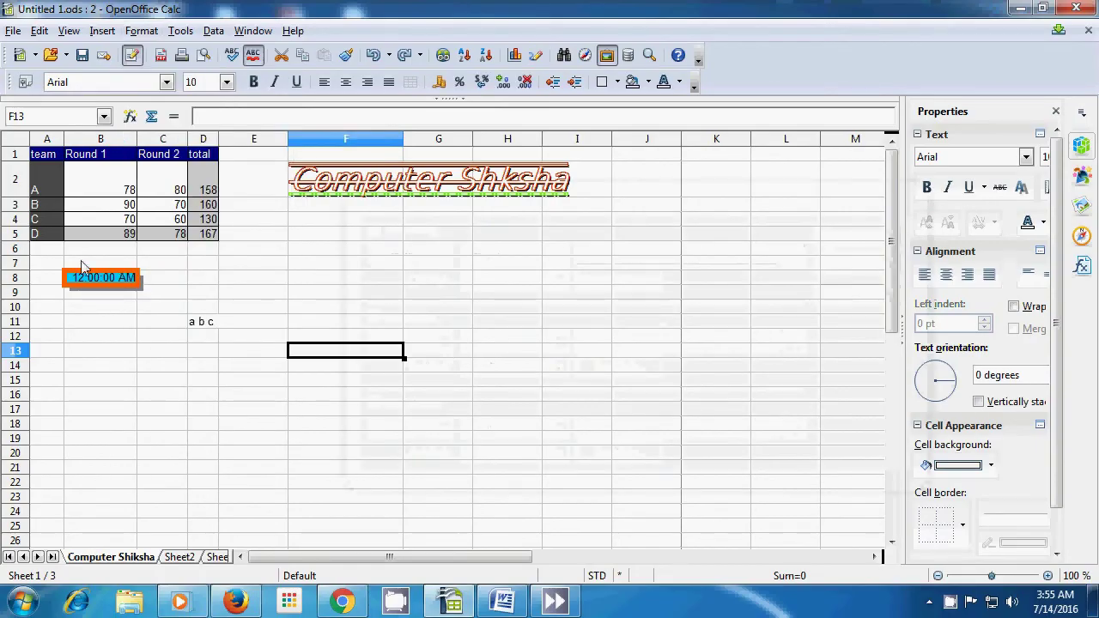
# Set Condition 1 of the conditional formatting for A2:D2 to cell value greater than 150 with the Result2 cell style
pyautogui.click(47, 188)
pyautogui.moveTo(47, 187); pyautogui.dragTo(202, 182)
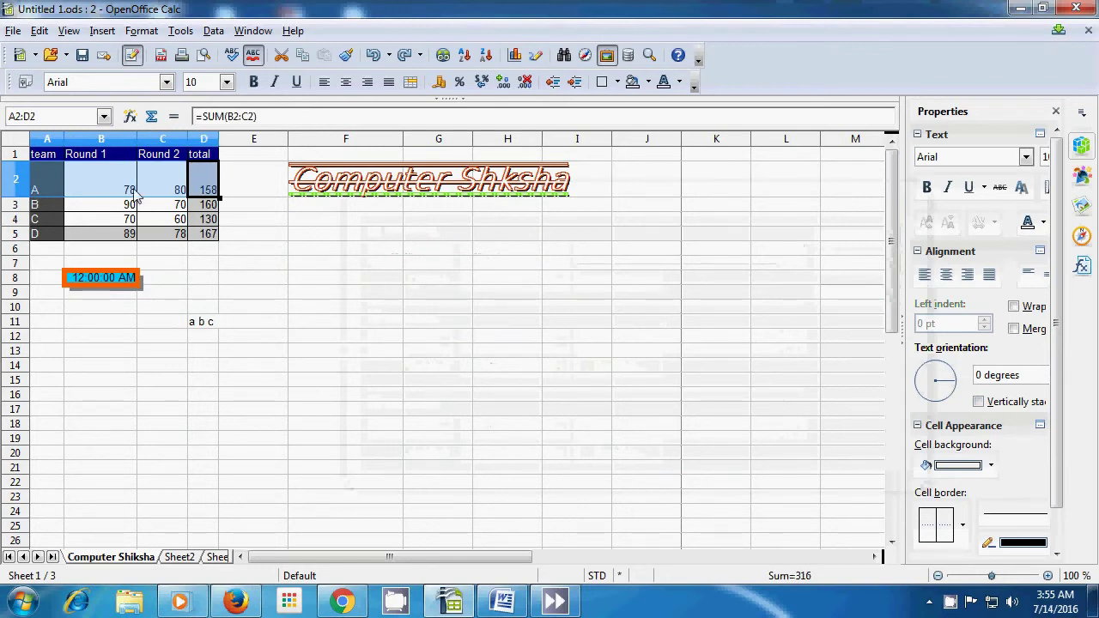
pyautogui.click(141, 31)
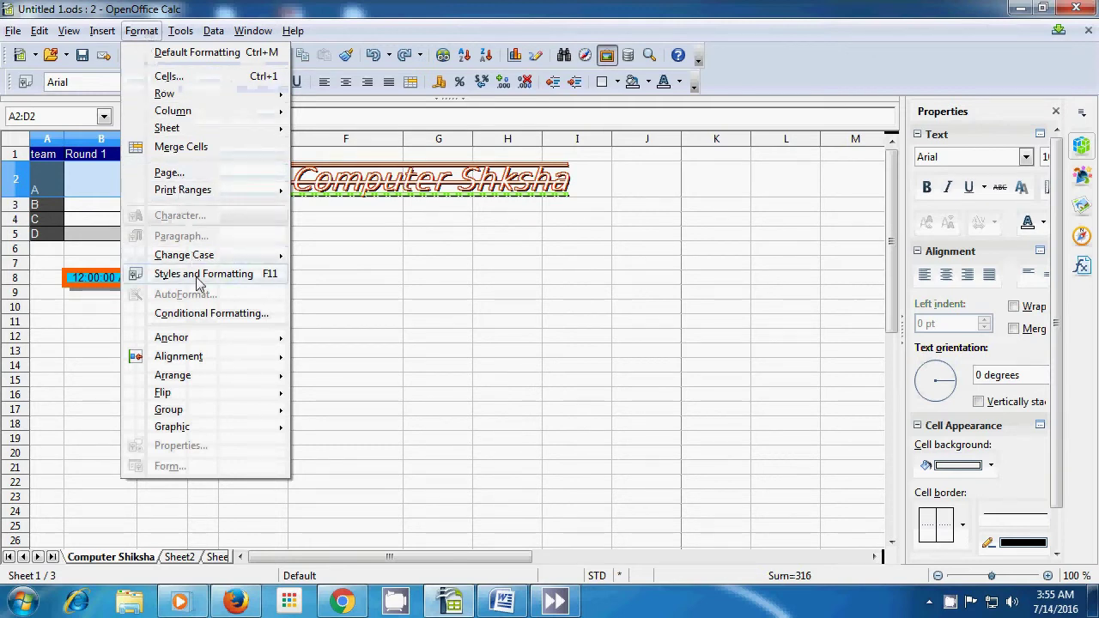
pyautogui.click(201, 315)
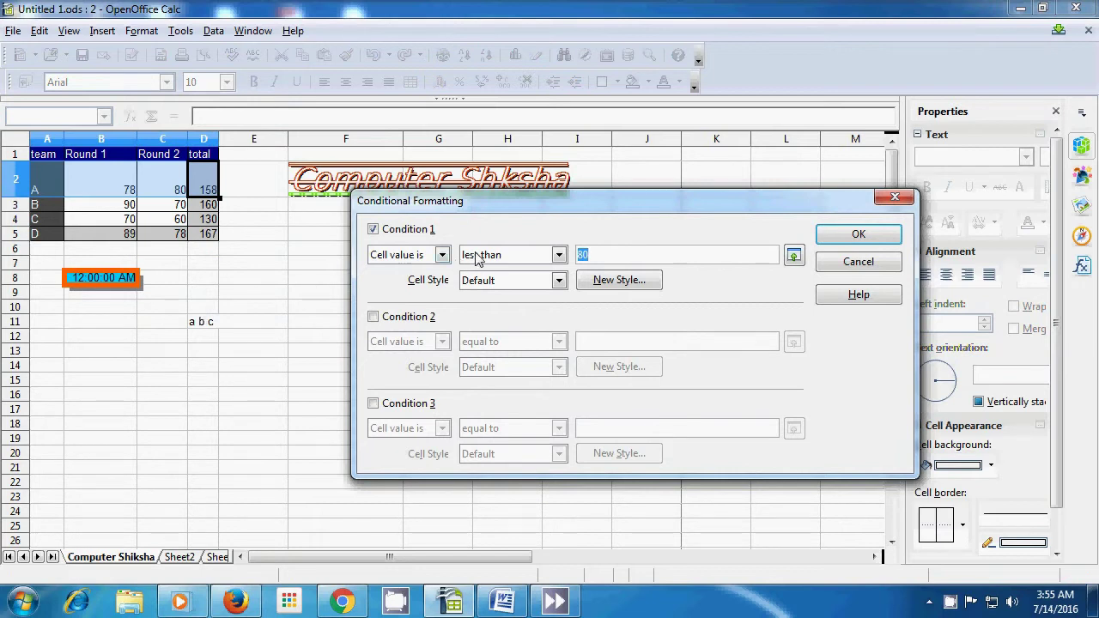
pyautogui.click(559, 255)
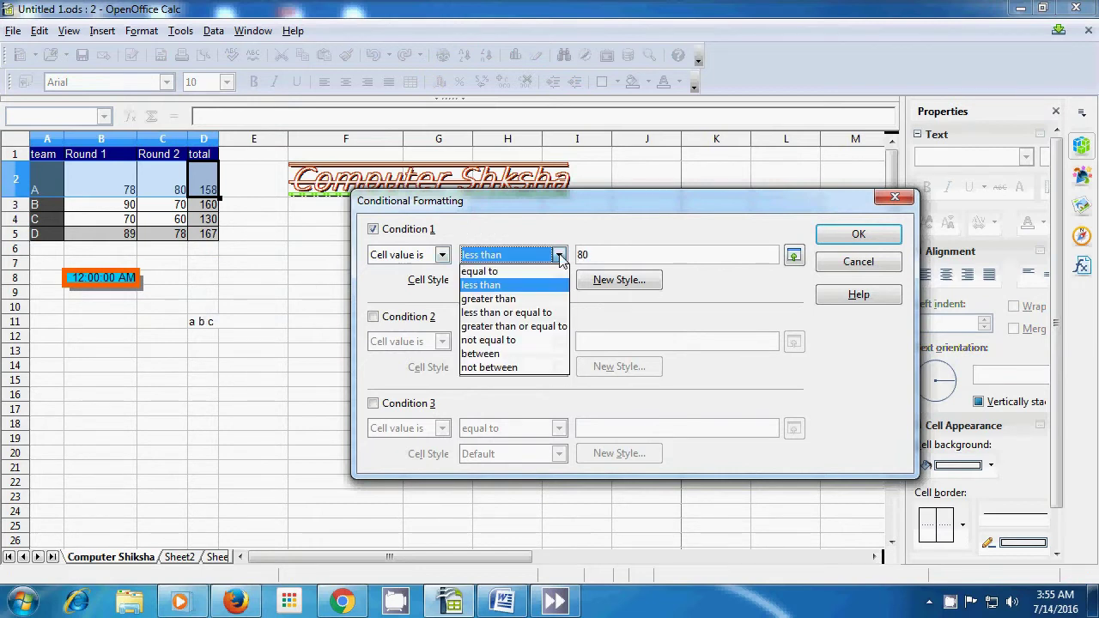
pyautogui.click(506, 299)
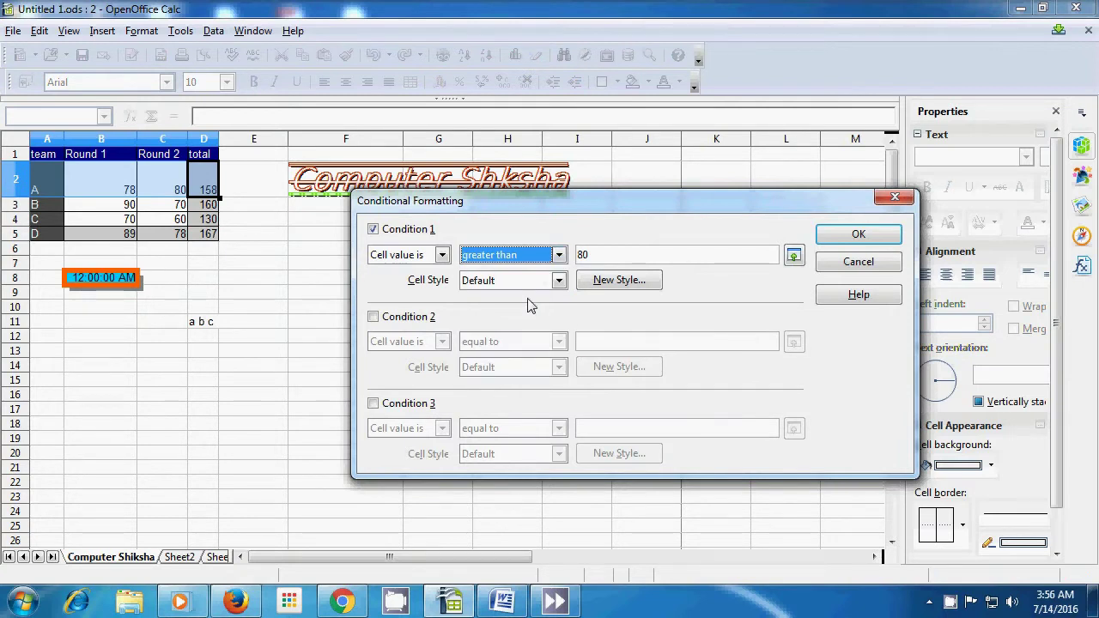
pyautogui.doubleClick(601, 256)
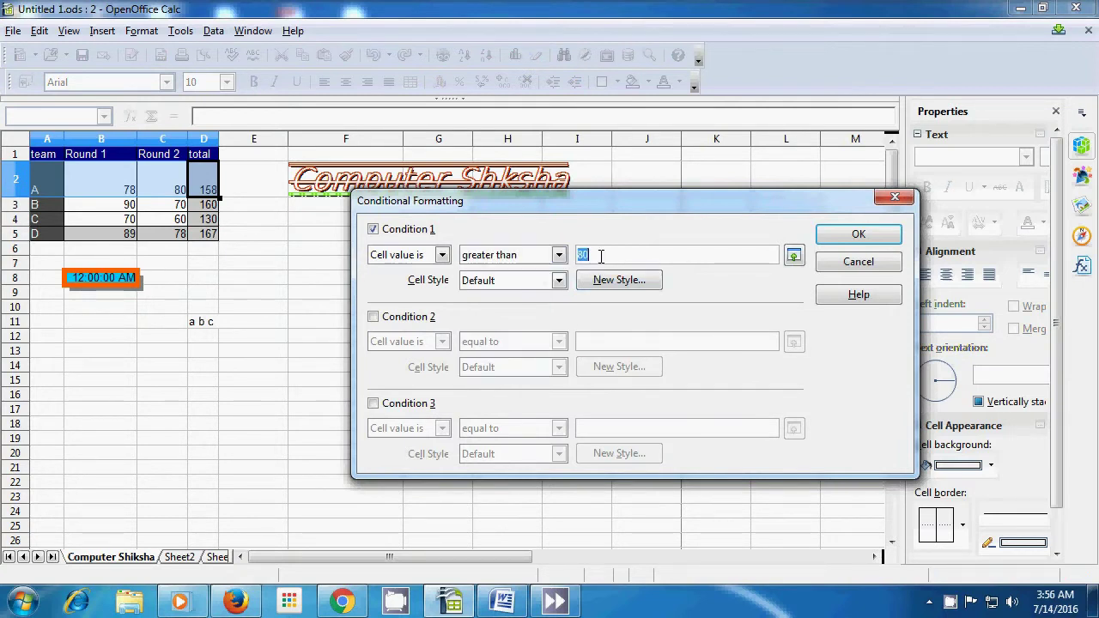
pyautogui.press('BackSpace')
pyautogui.click(559, 280)
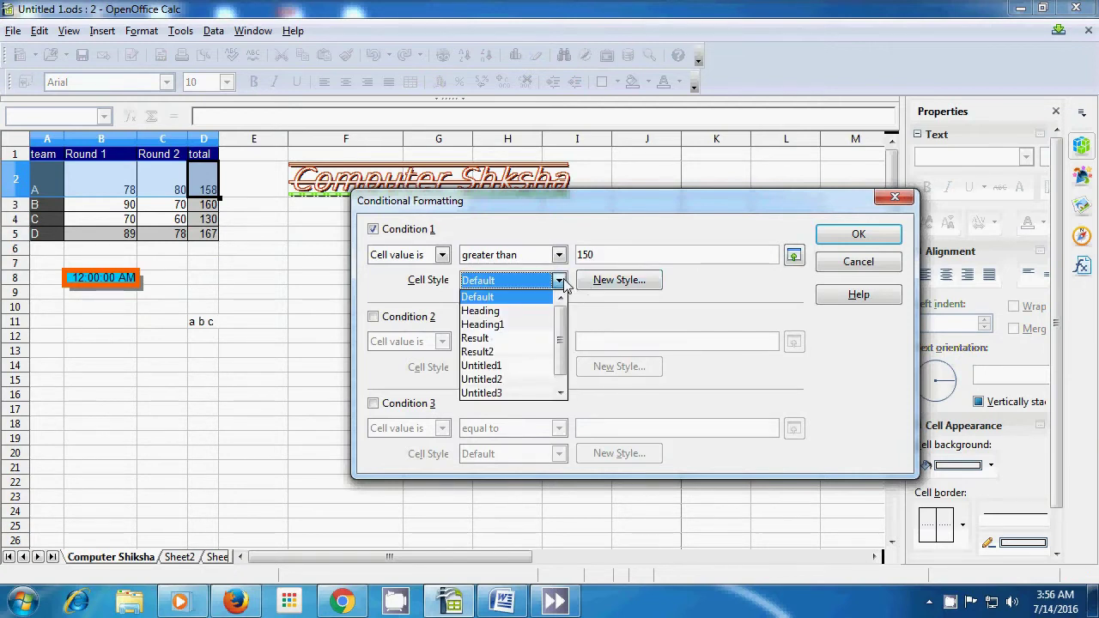
pyautogui.click(538, 352)
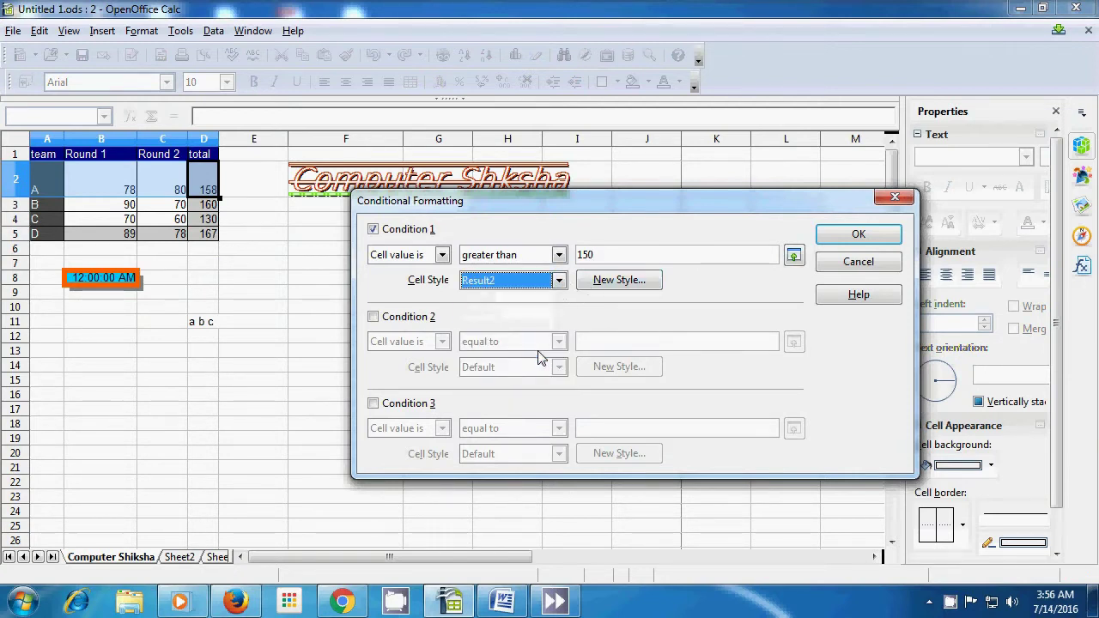
# Create a new cell style for Condition 1 with the font colour Red
pyautogui.click(611, 281)
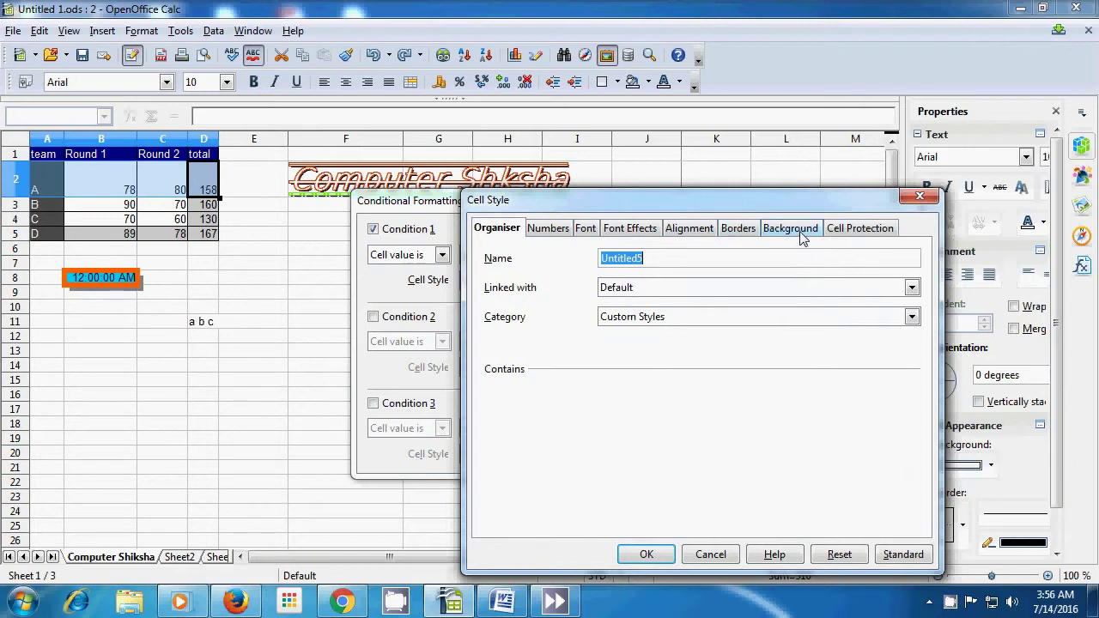
pyautogui.click(629, 229)
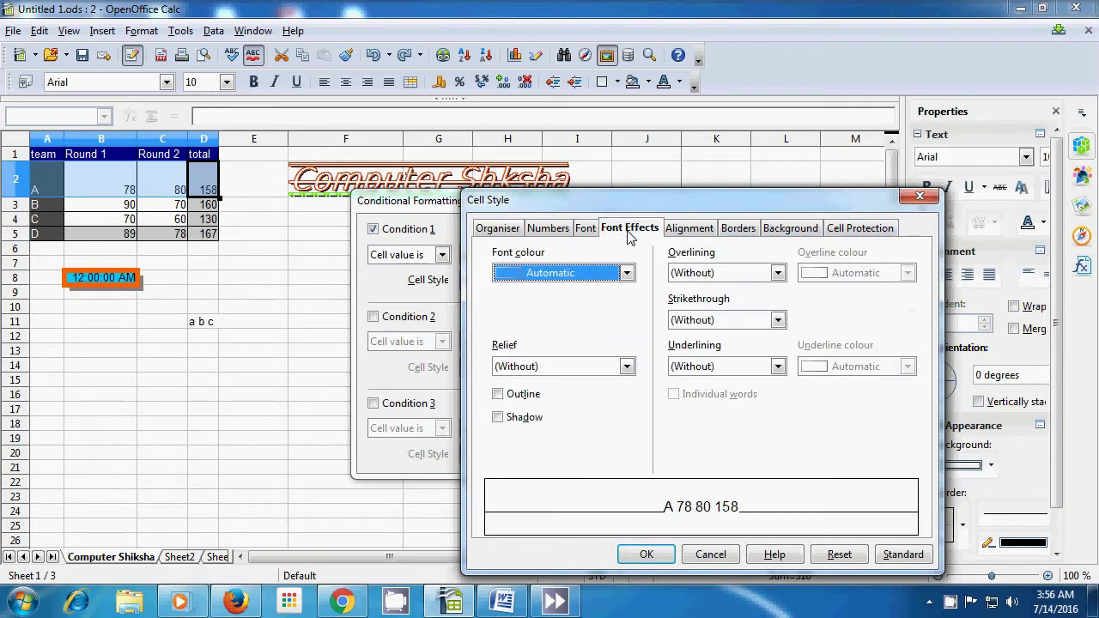
pyautogui.click(626, 274)
pyautogui.scroll(5, 567, 330)
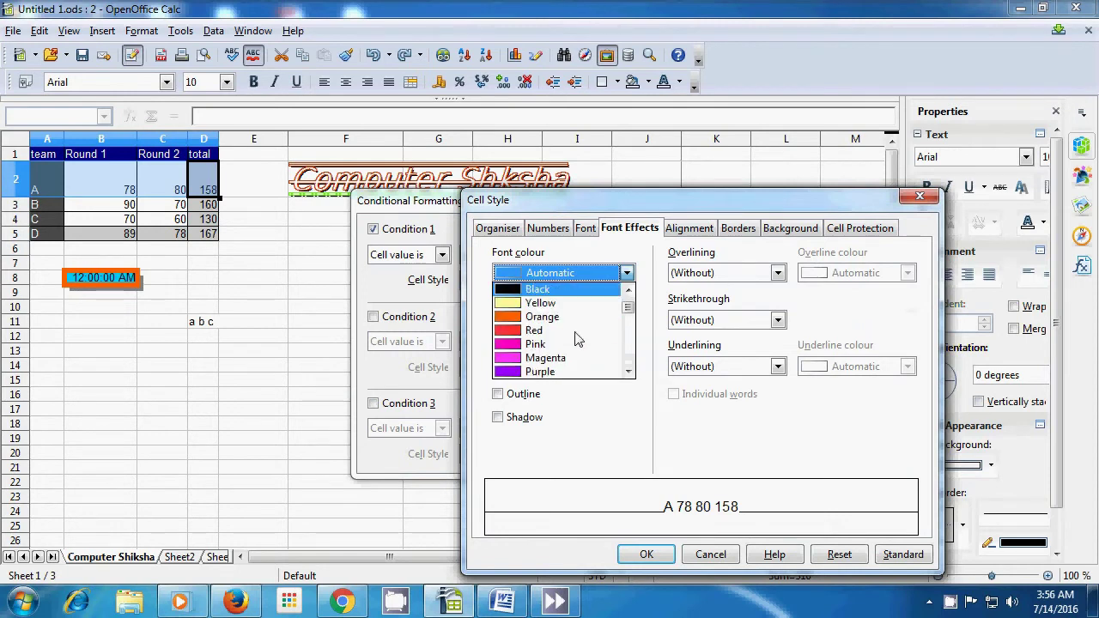
pyautogui.click(530, 331)
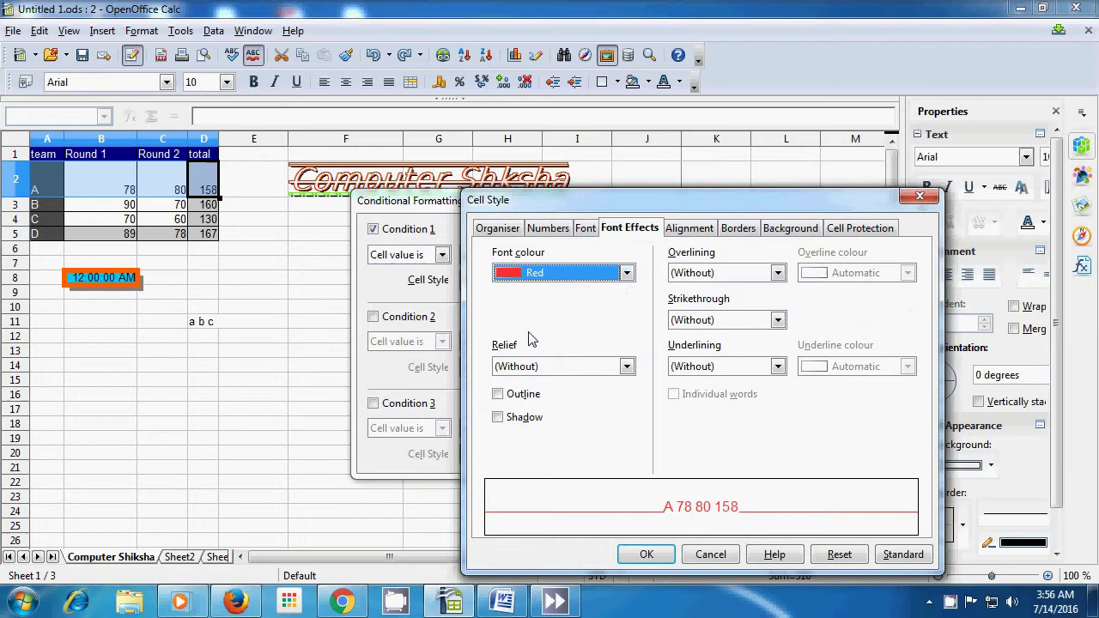
# Give the new style 0.05 pt orange borders on all four sides and apply the conditional formatting to A2:D2
pyautogui.click(736, 228)
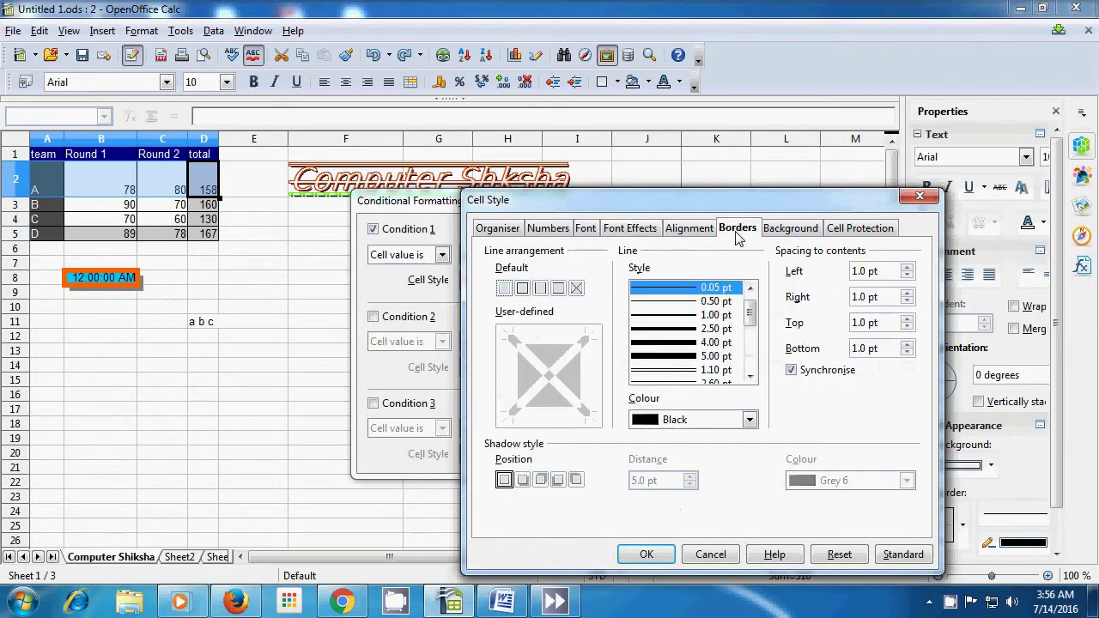
pyautogui.click(523, 288)
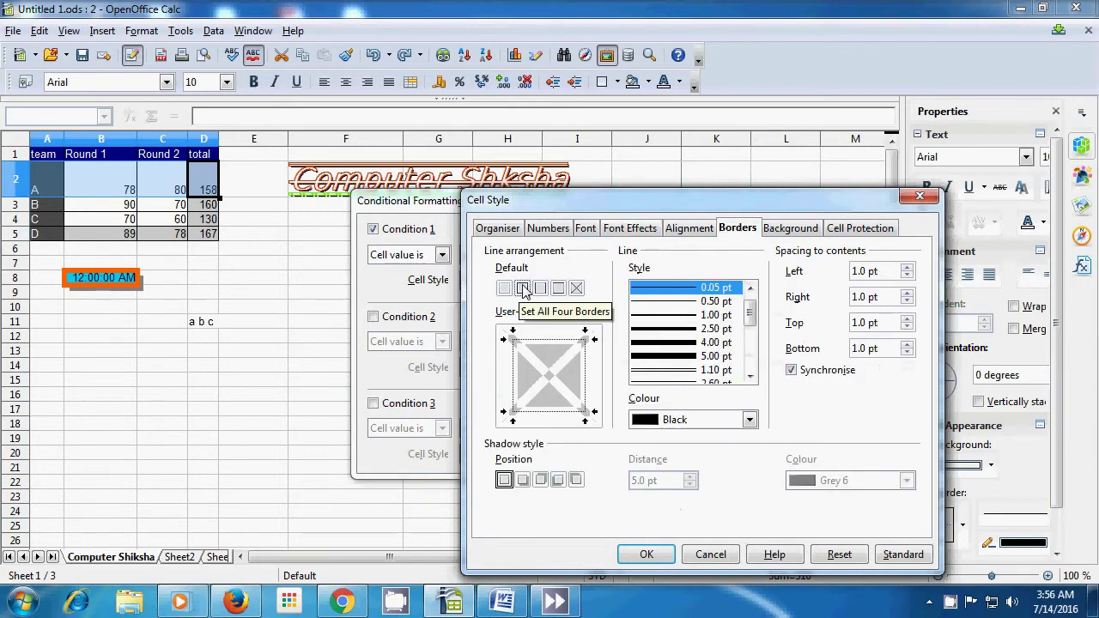
pyautogui.click(750, 420)
pyautogui.click(688, 466)
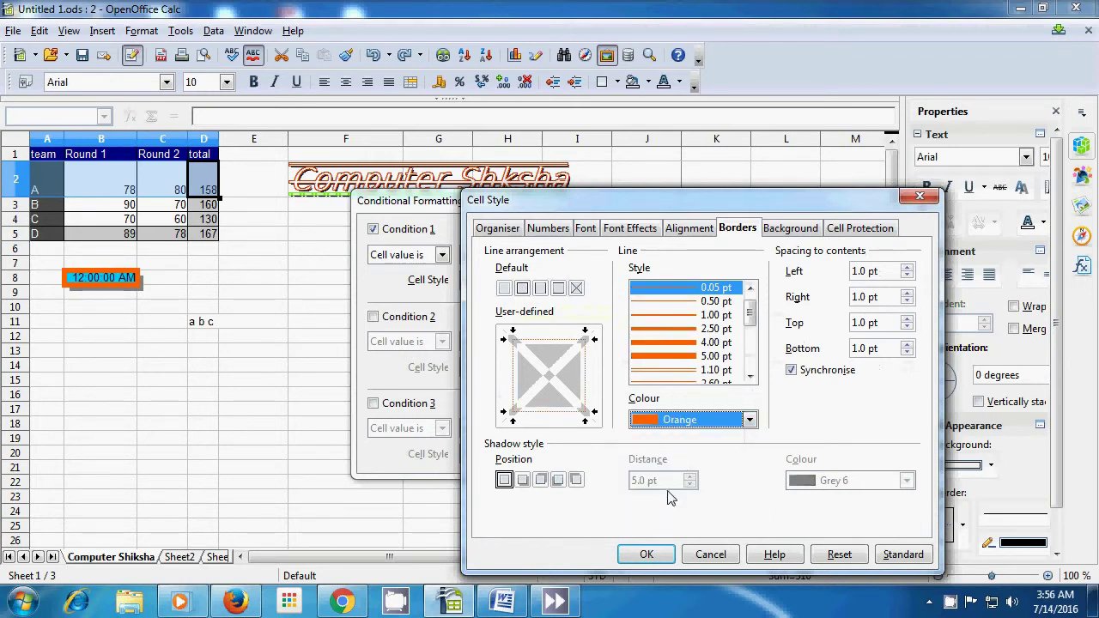
pyautogui.click(648, 557)
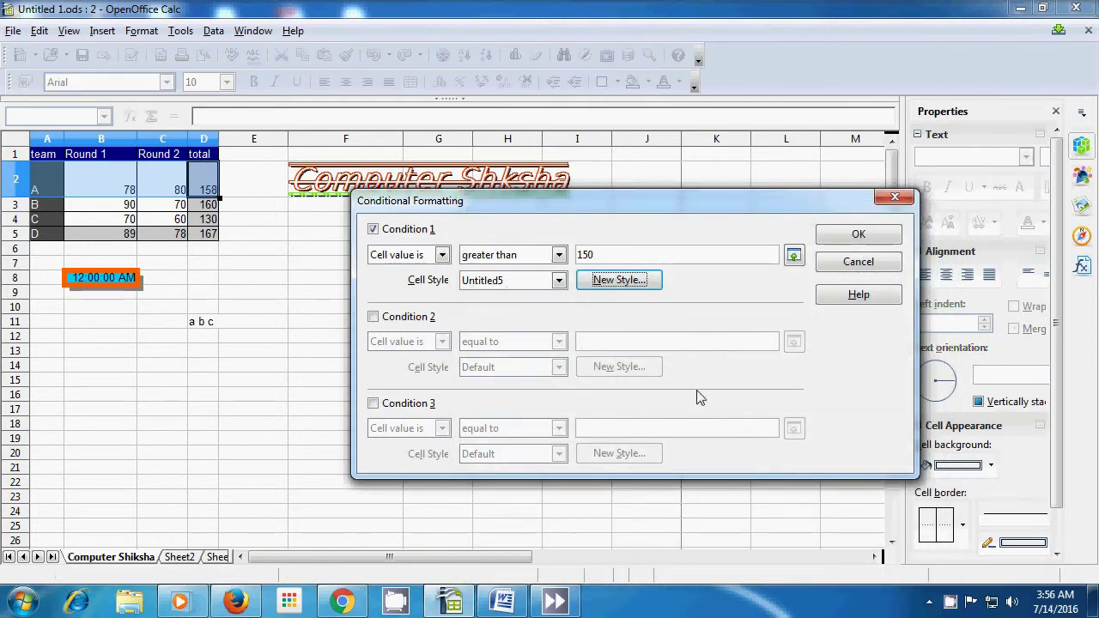
pyautogui.click(856, 235)
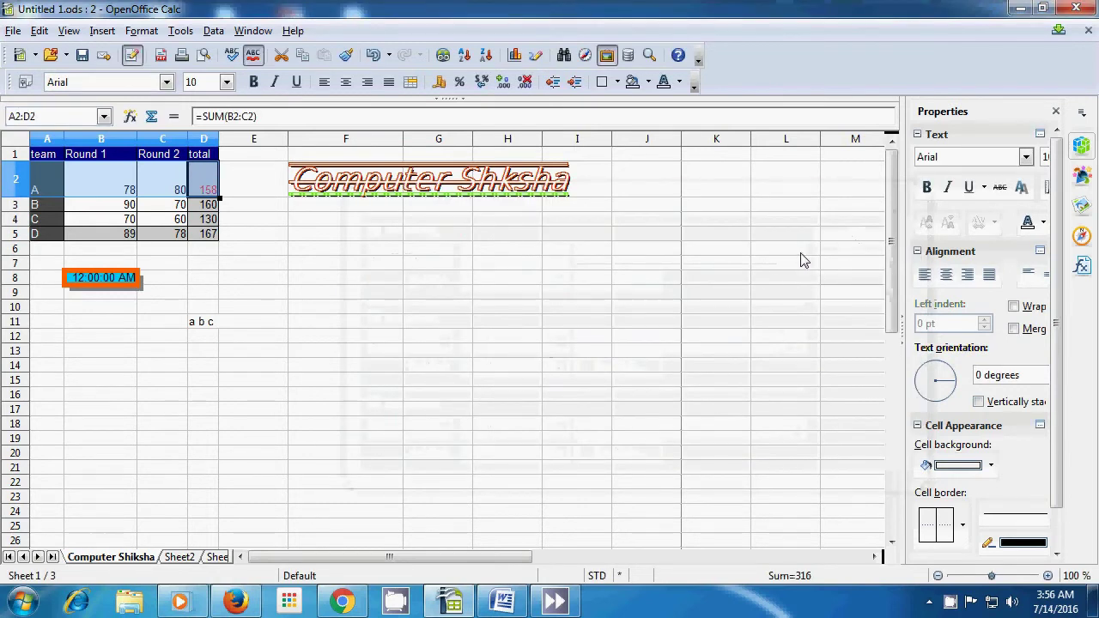
pyautogui.click(727, 292)
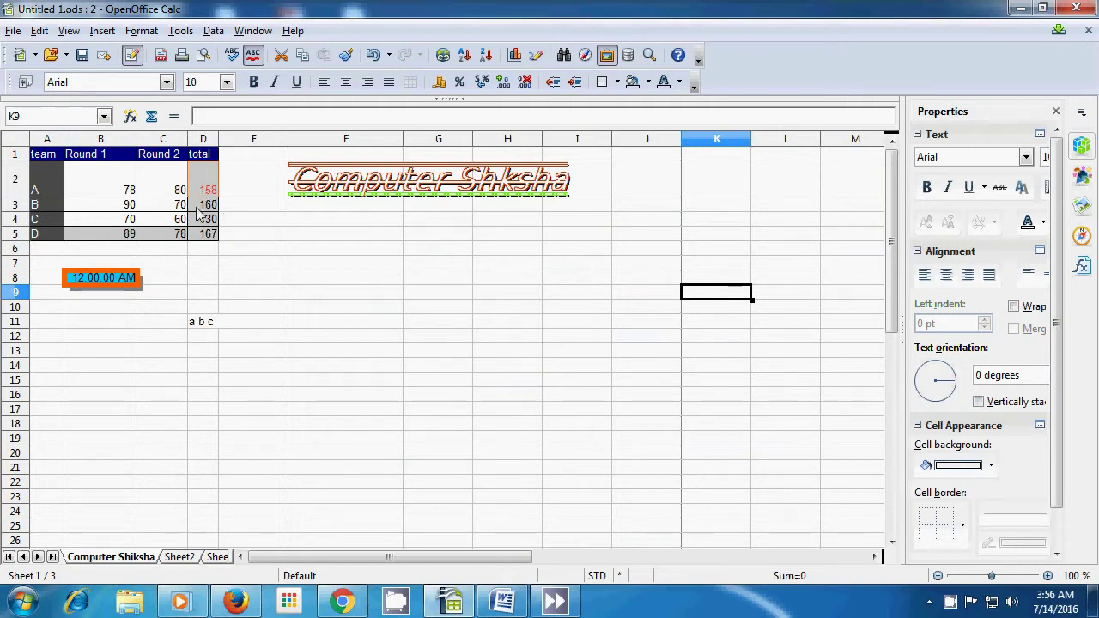
# Set Condition 1 of the conditional formatting for A3:D3 to cell value less than 90
pyautogui.moveTo(39, 206); pyautogui.dragTo(206, 210)
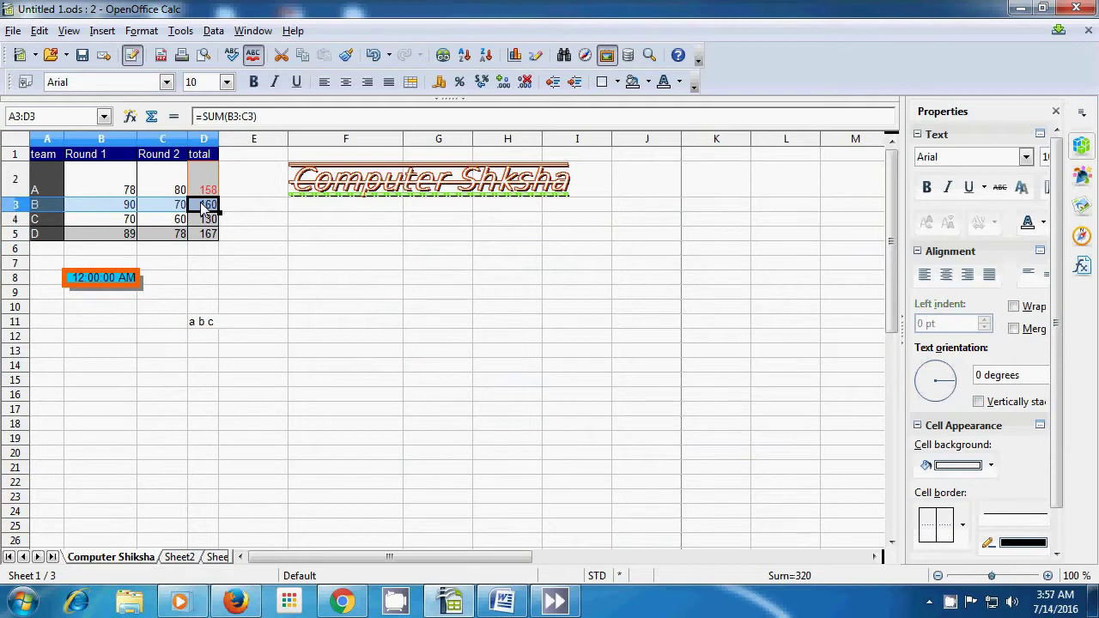
pyautogui.click(143, 32)
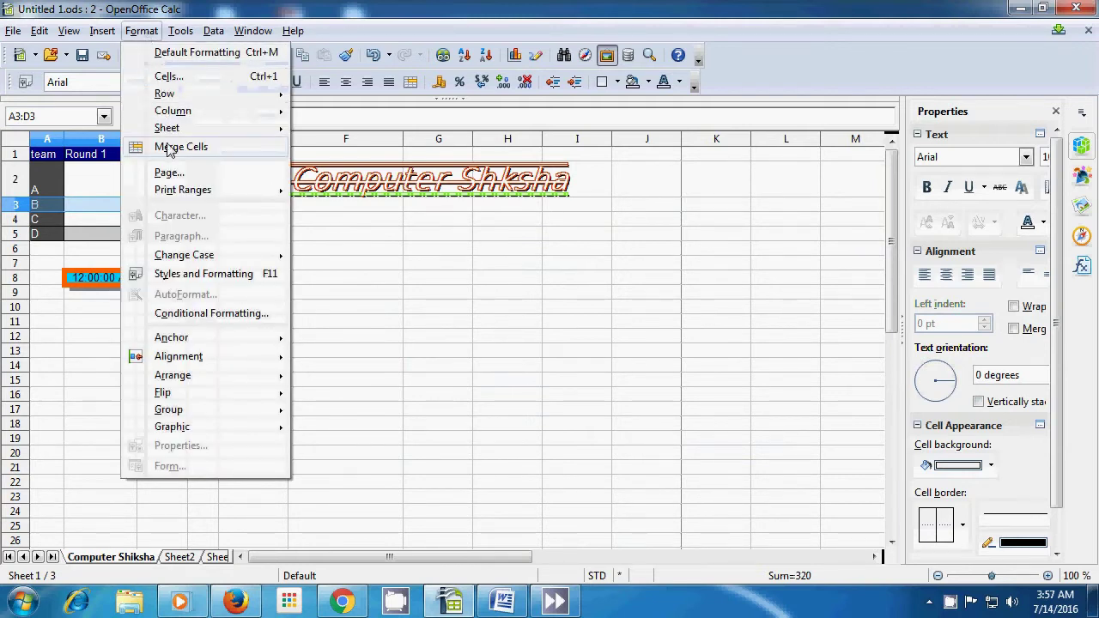
pyautogui.click(184, 312)
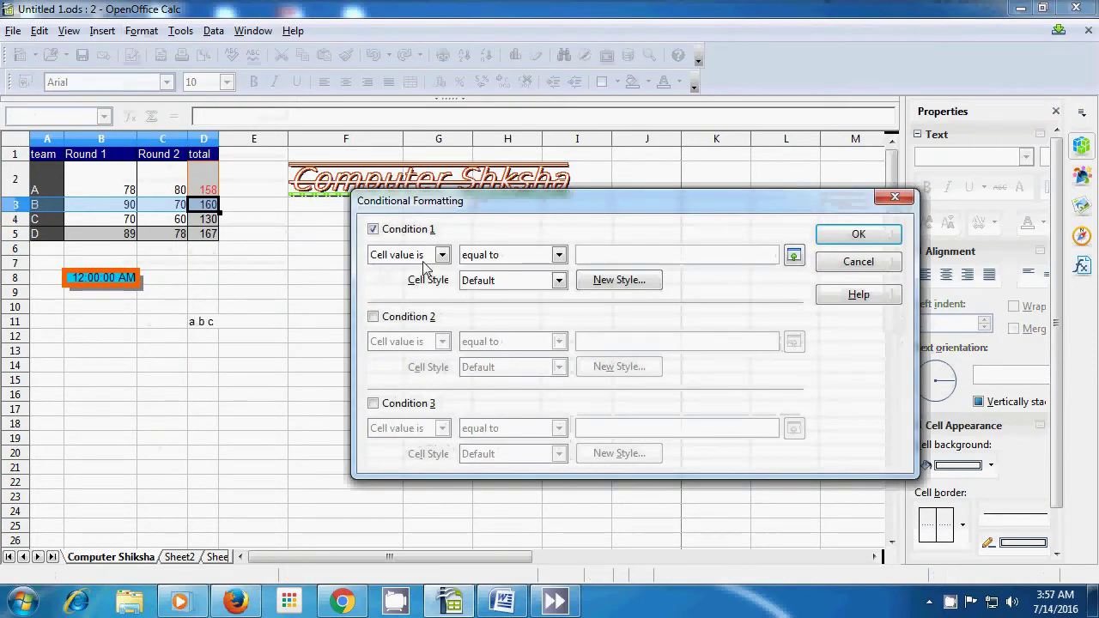
pyautogui.click(558, 254)
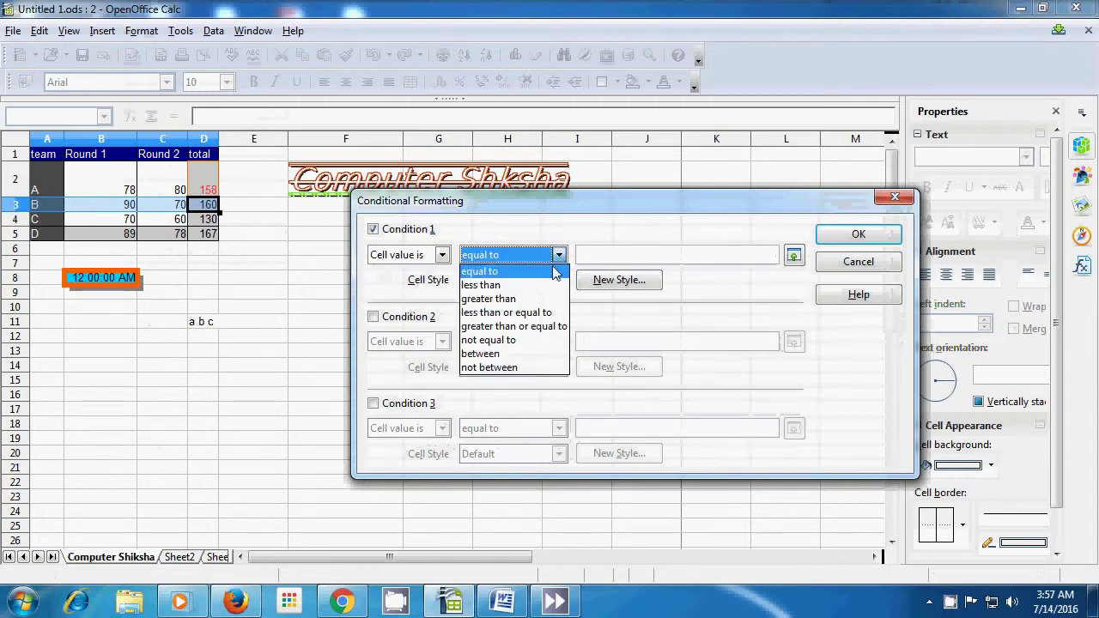
pyautogui.click(544, 287)
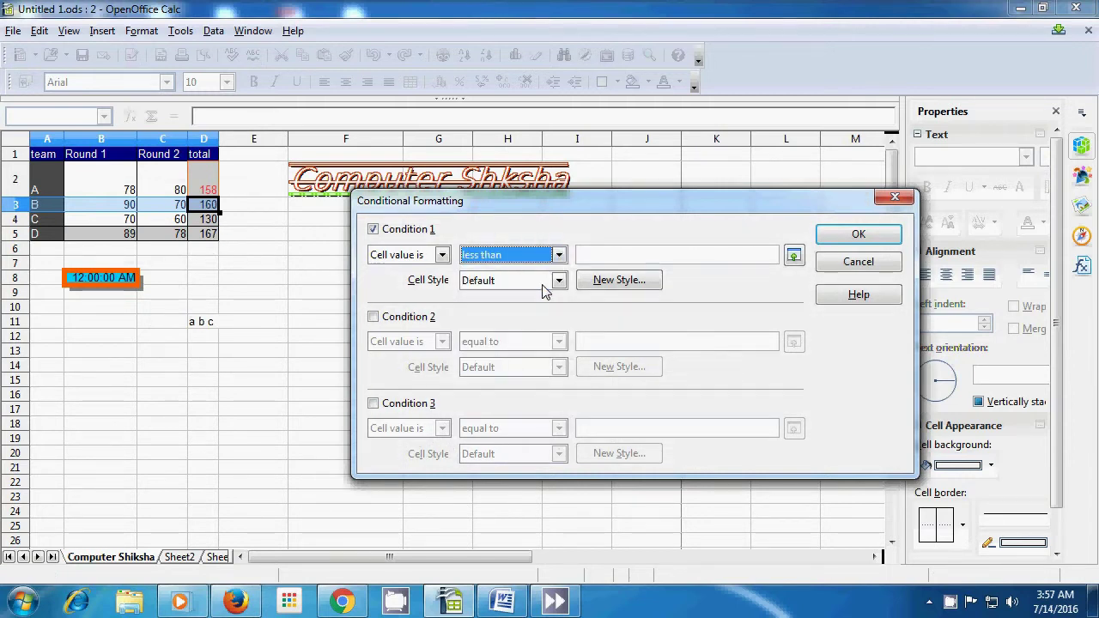
pyautogui.click(616, 254)
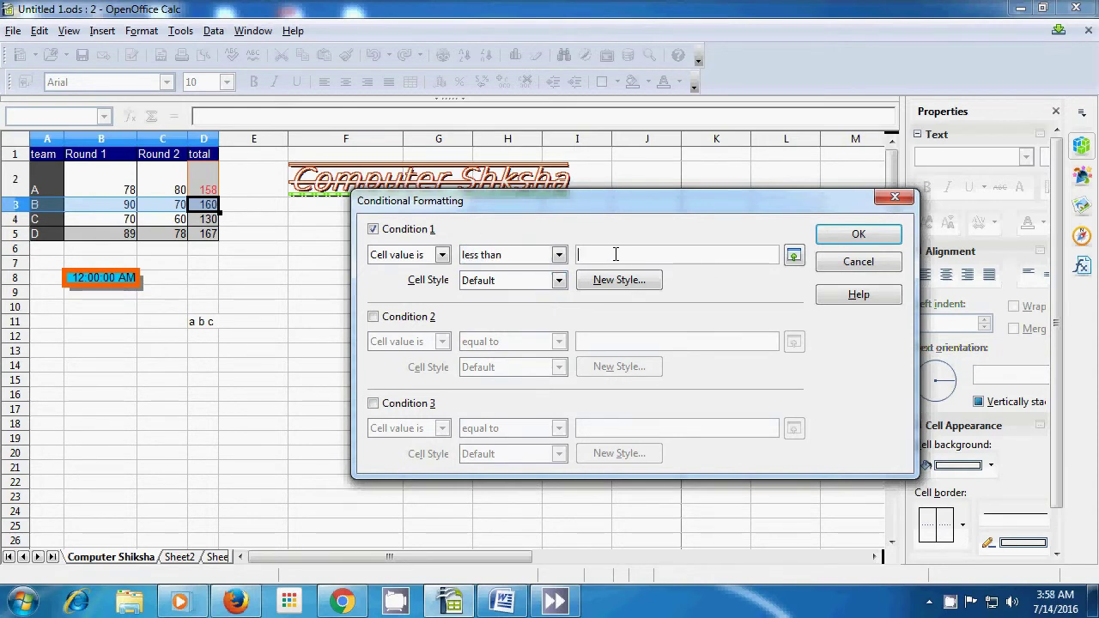
pyautogui.write('90')
# Create a new cell style for the less-than-90 condition with the font colour Blue
pyautogui.click(617, 277)
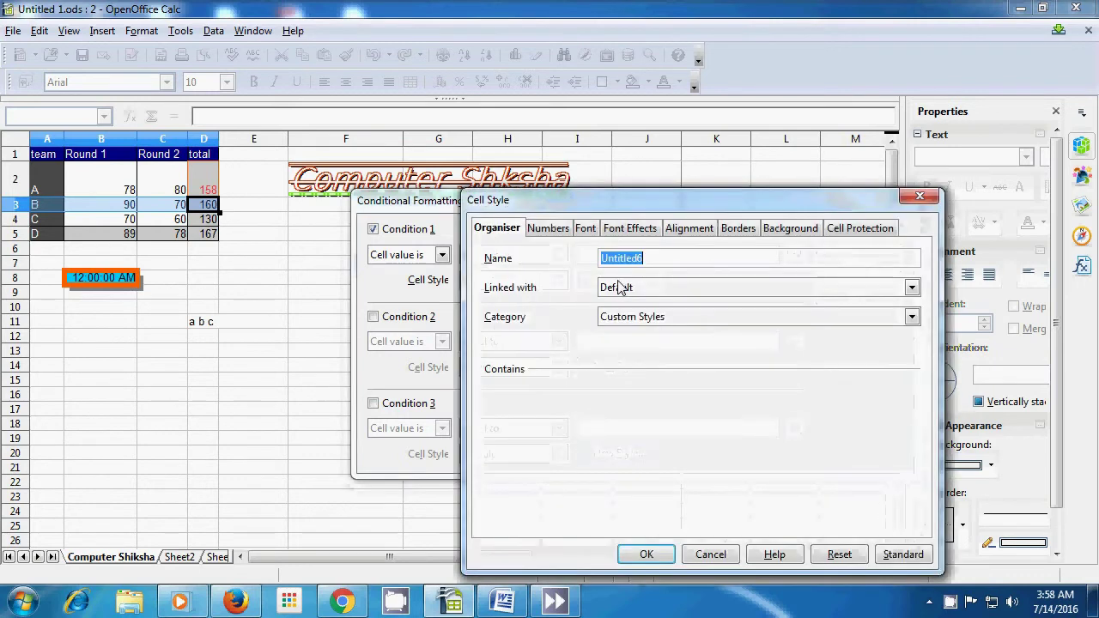
pyautogui.click(623, 230)
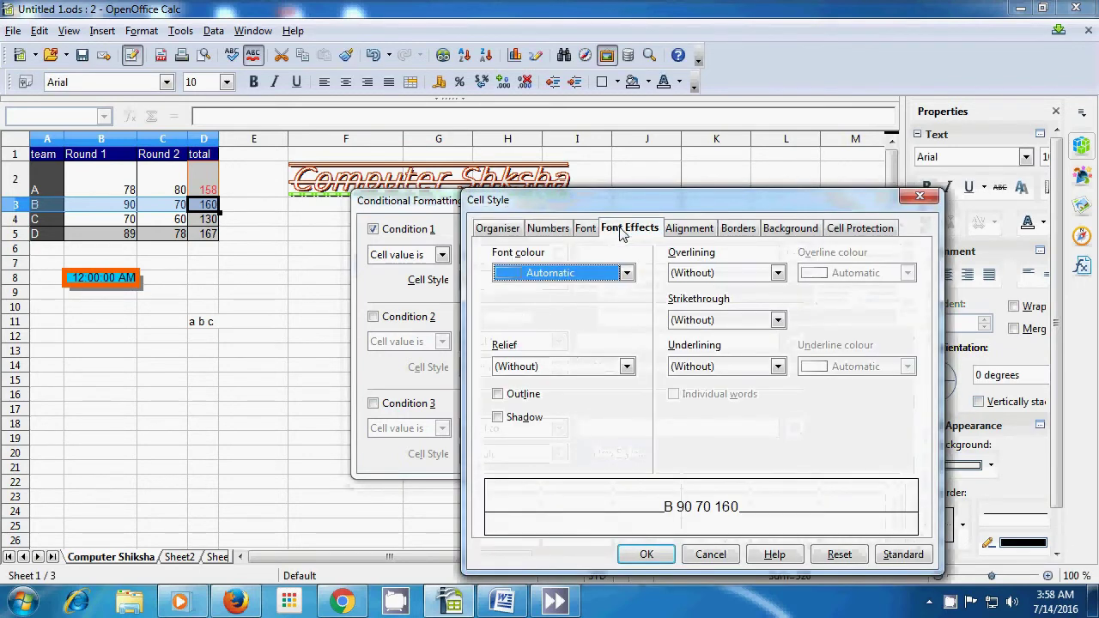
pyautogui.click(627, 273)
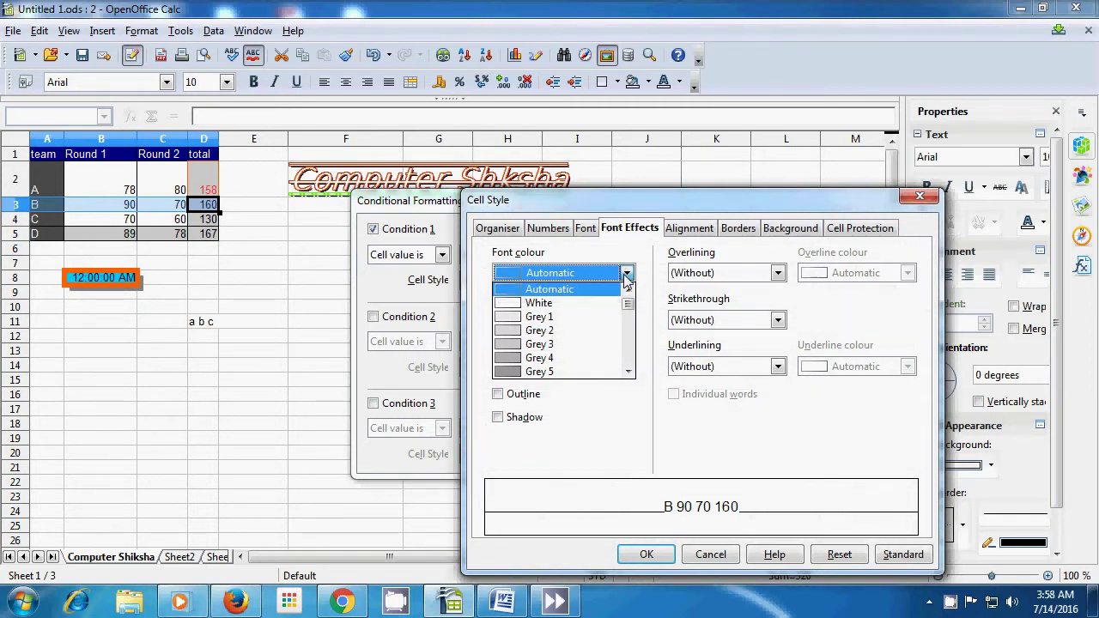
pyautogui.scroll(-6, 623, 326)
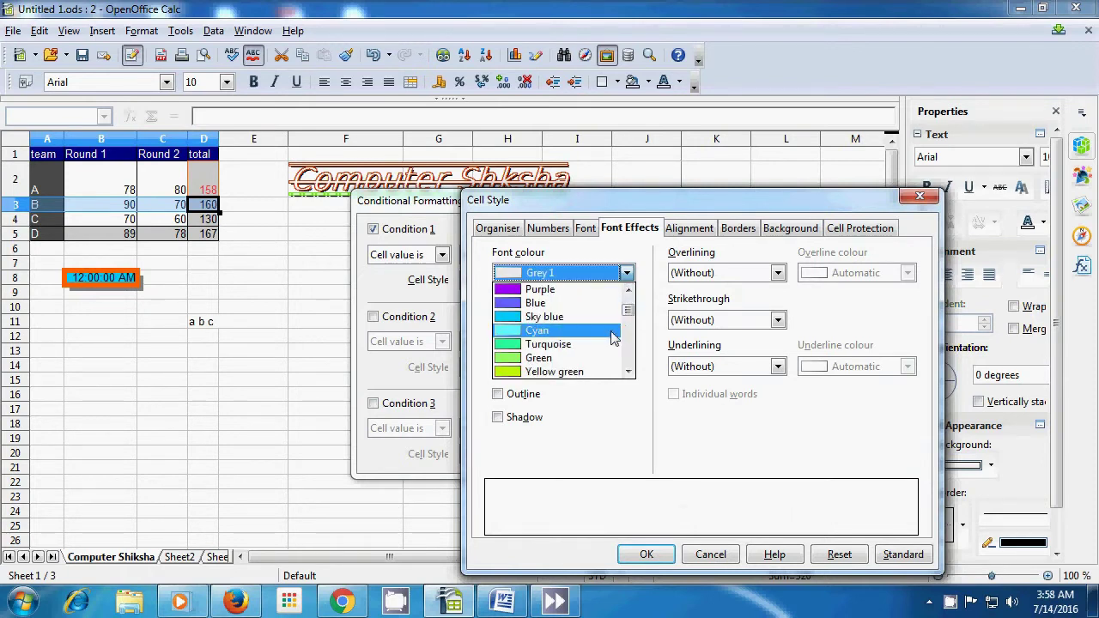
pyautogui.click(603, 303)
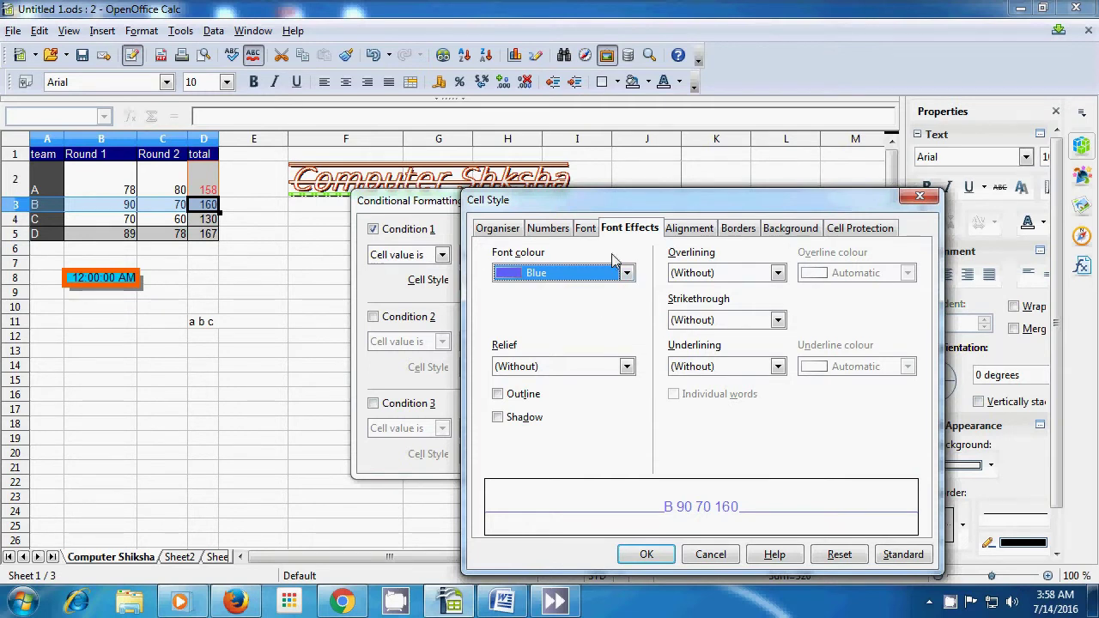
# Make the blue style's font bold at size 14 and apply the conditional formatting to A3:D3
pyautogui.click(588, 228)
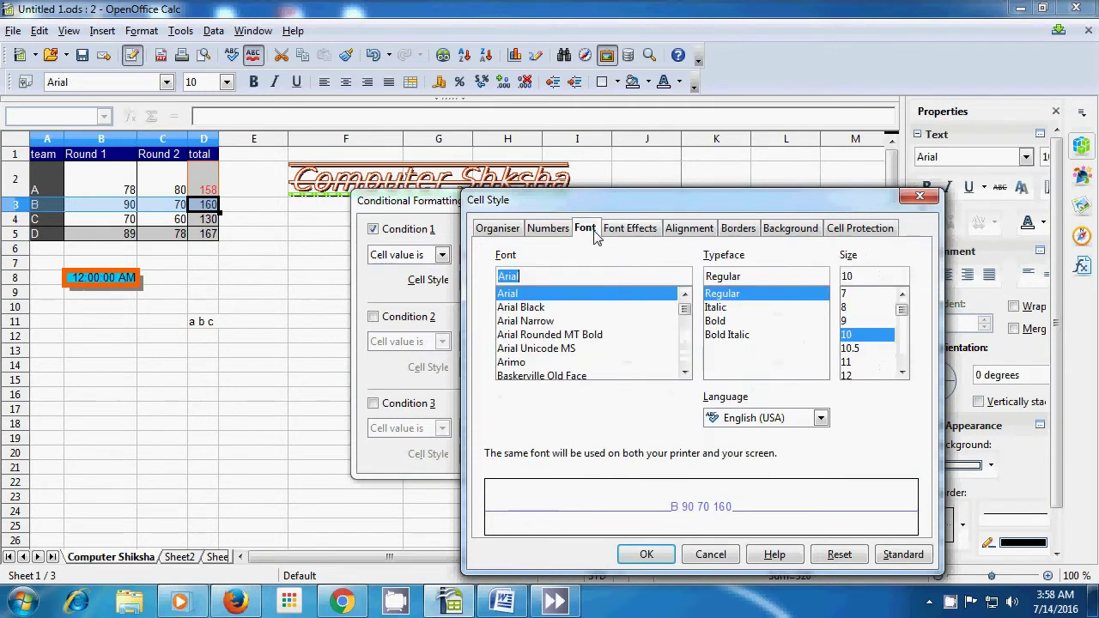
pyautogui.click(736, 322)
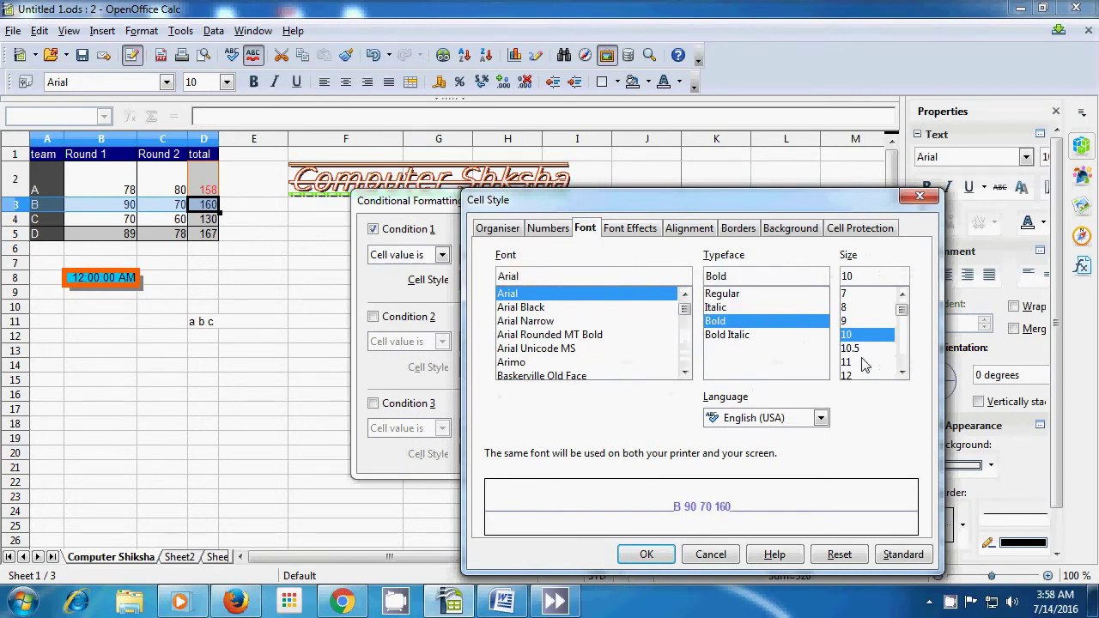
pyautogui.scroll(-1, 863, 365)
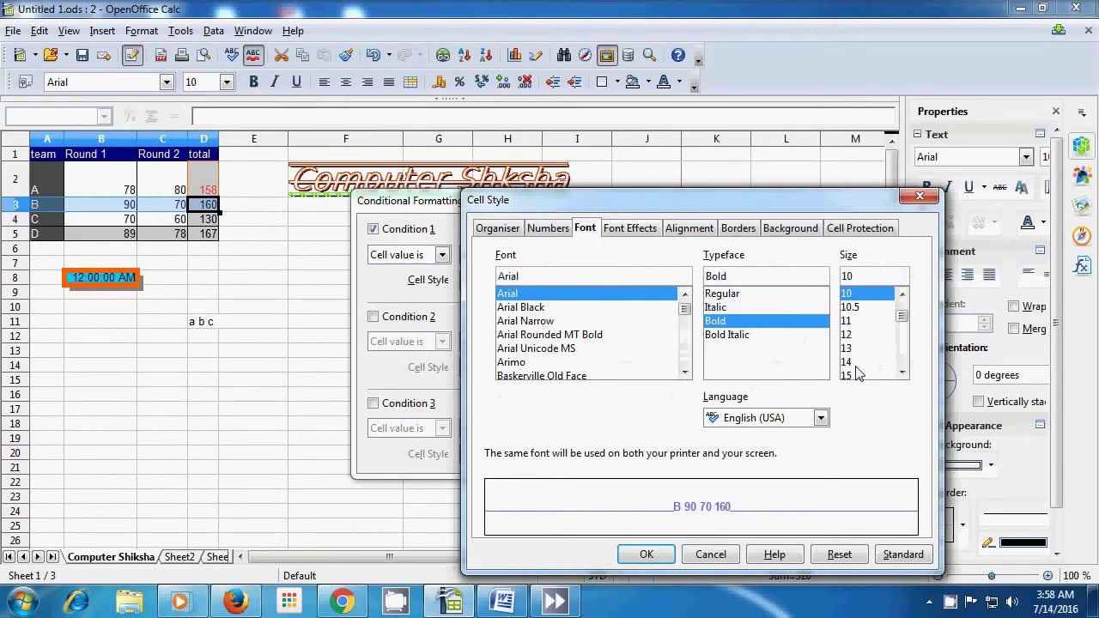
pyautogui.click(857, 364)
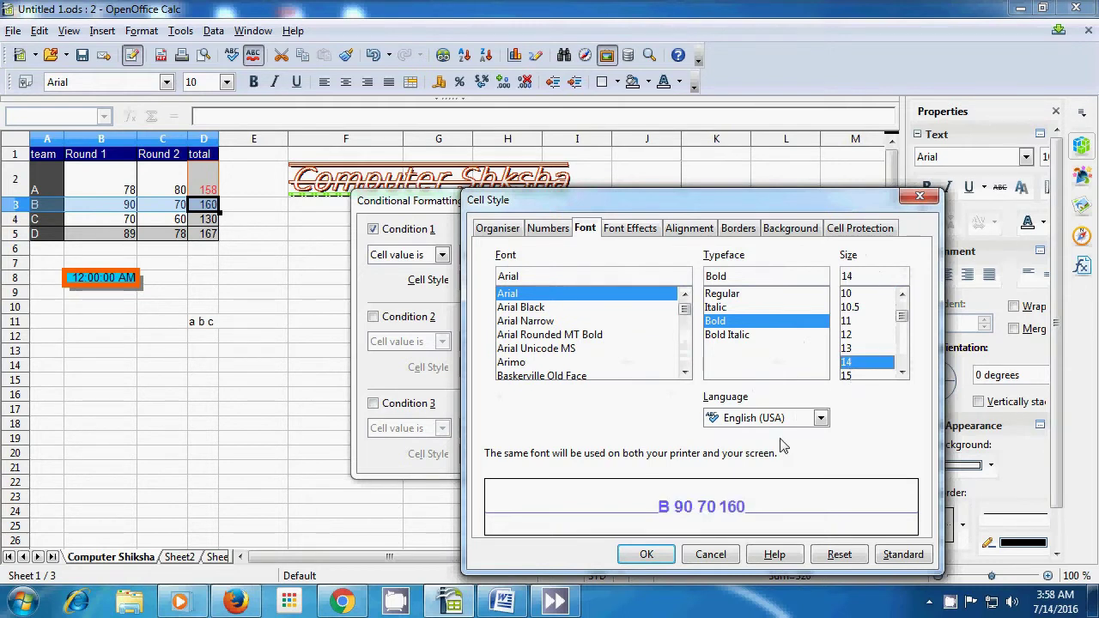
pyautogui.click(675, 555)
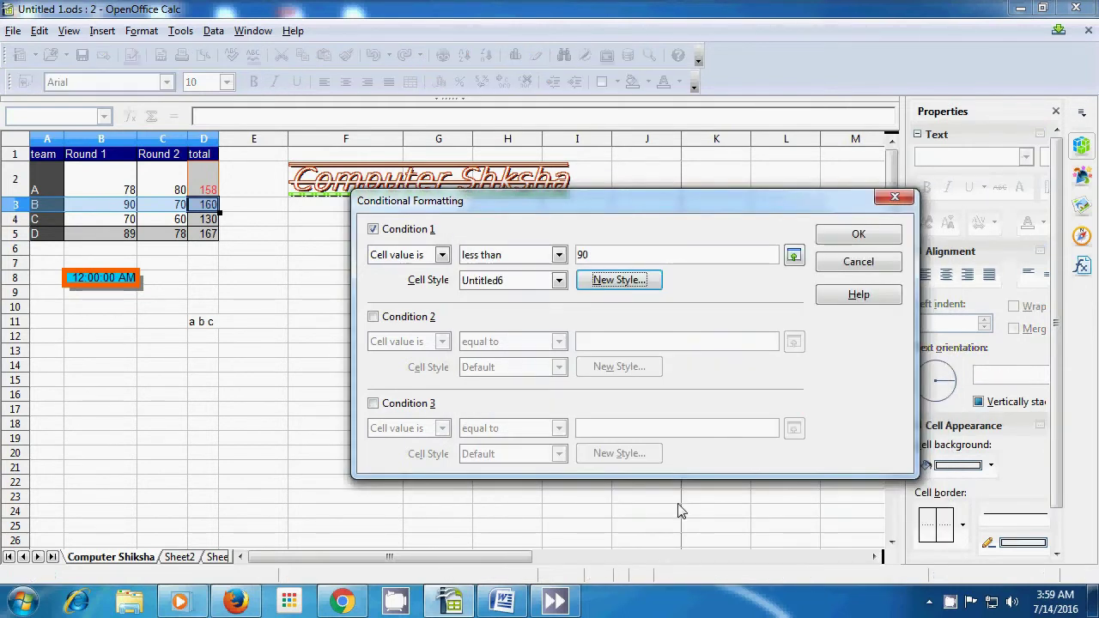
pyautogui.click(847, 245)
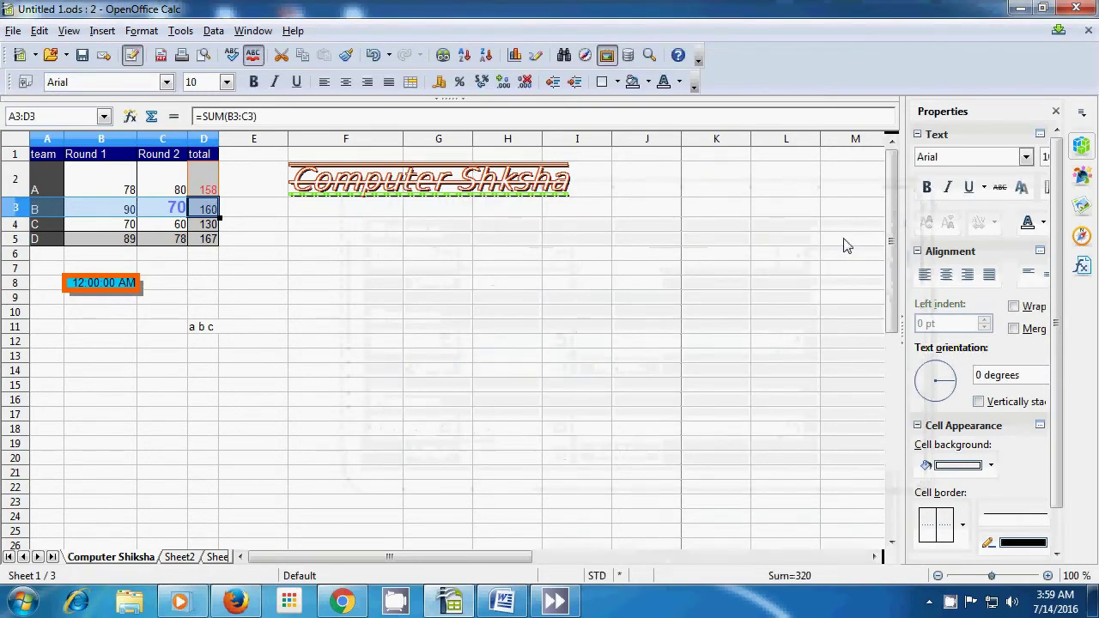
pyautogui.click(847, 245)
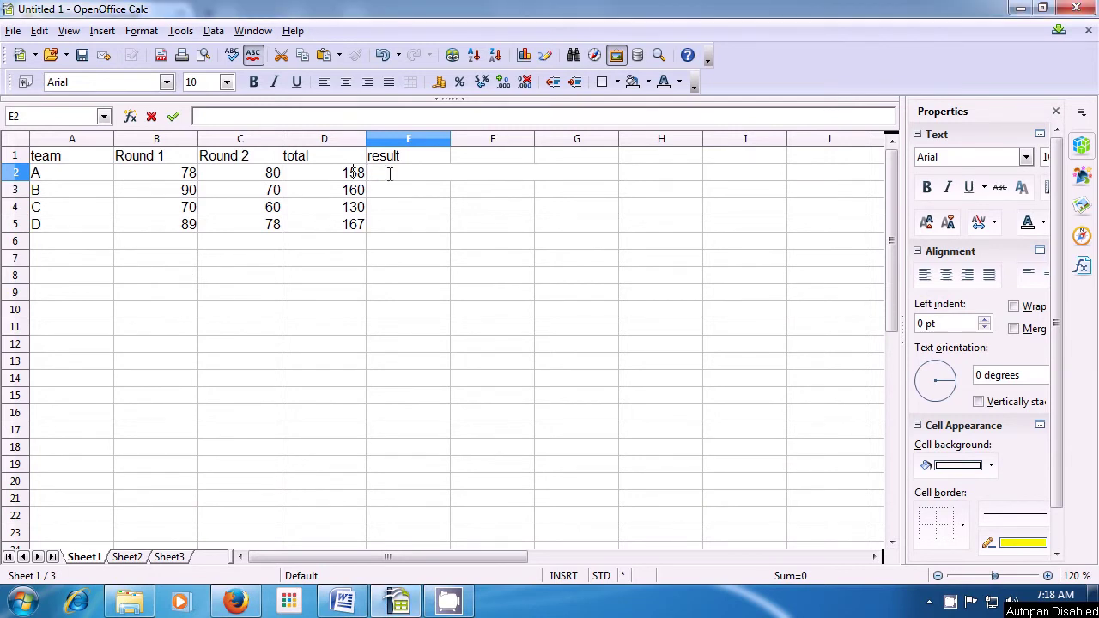
# Enter the formula =if(D2>160;"select";"reject") in E2 as the result for team A
pyautogui.write('=if')
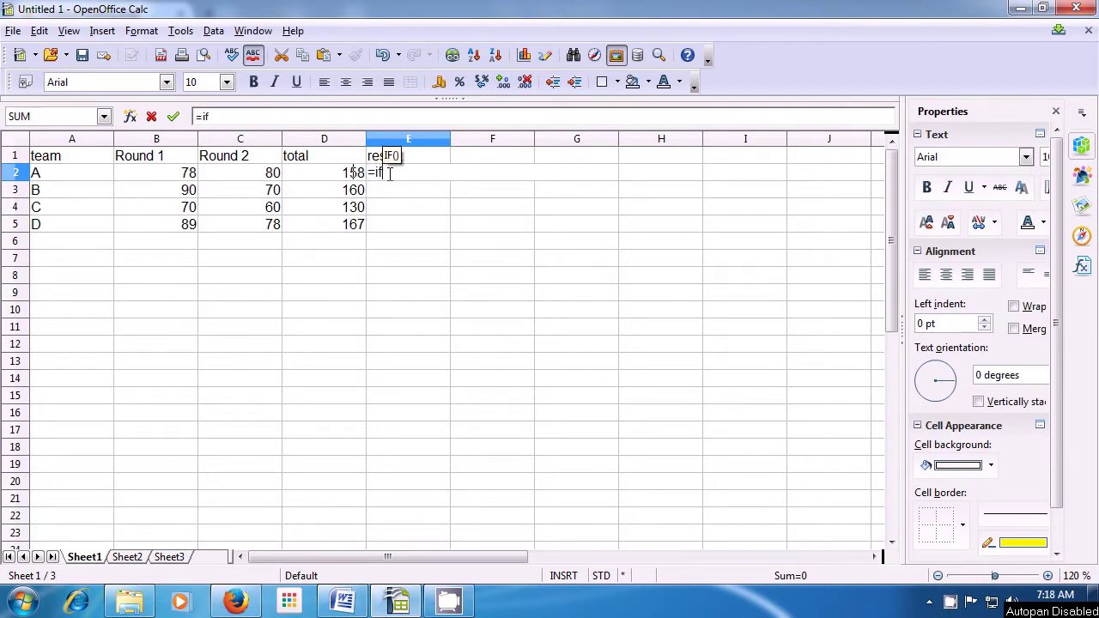
pyautogui.write('(')
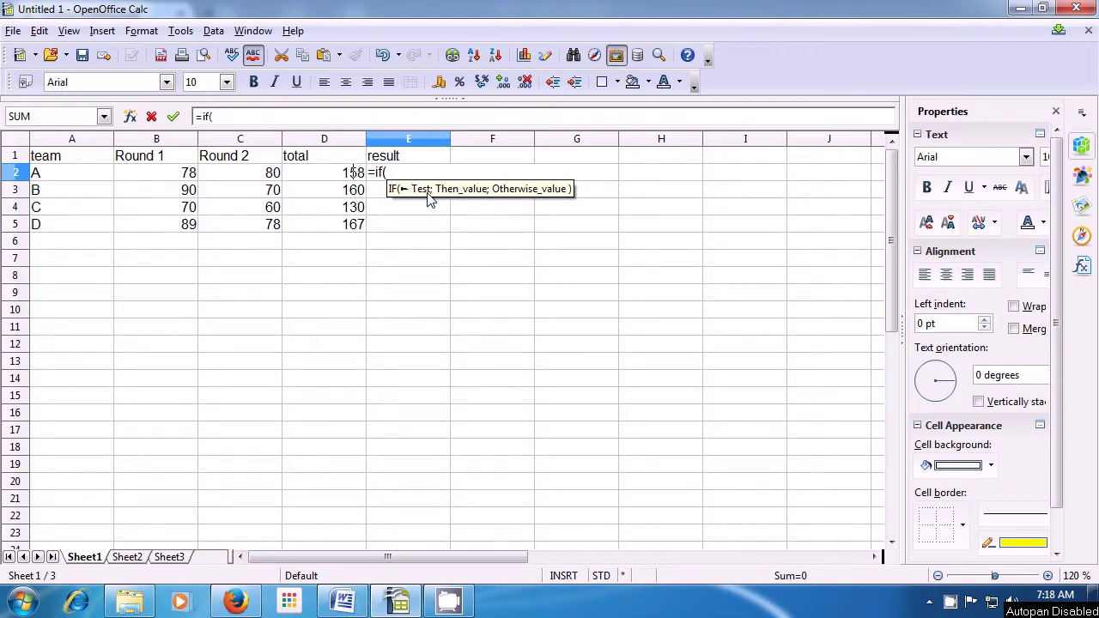
pyautogui.click(356, 176)
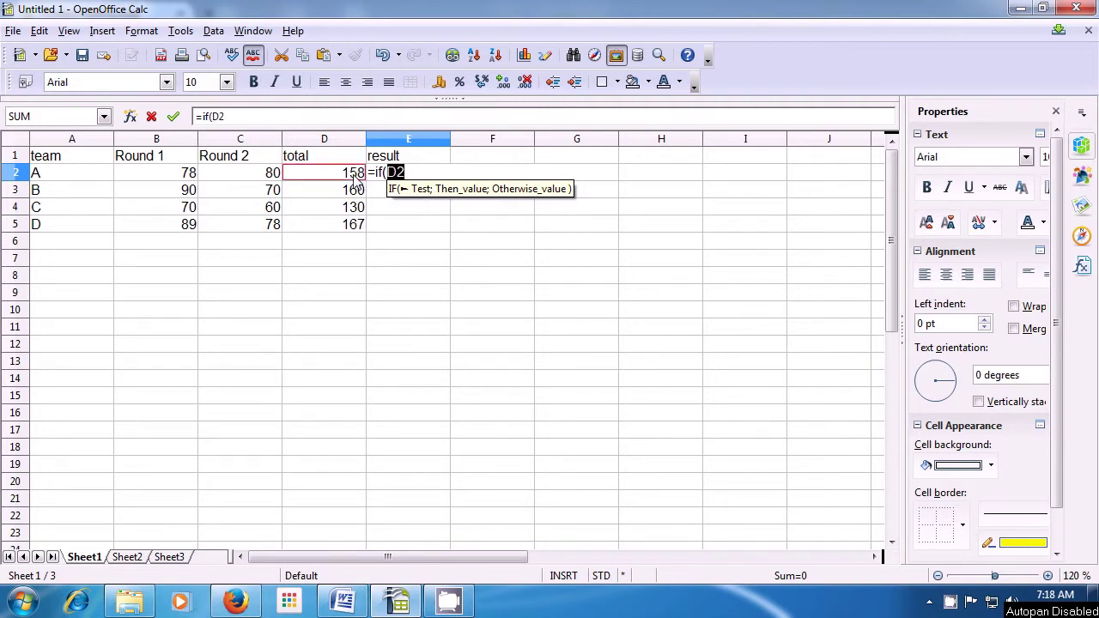
pyautogui.write('>')
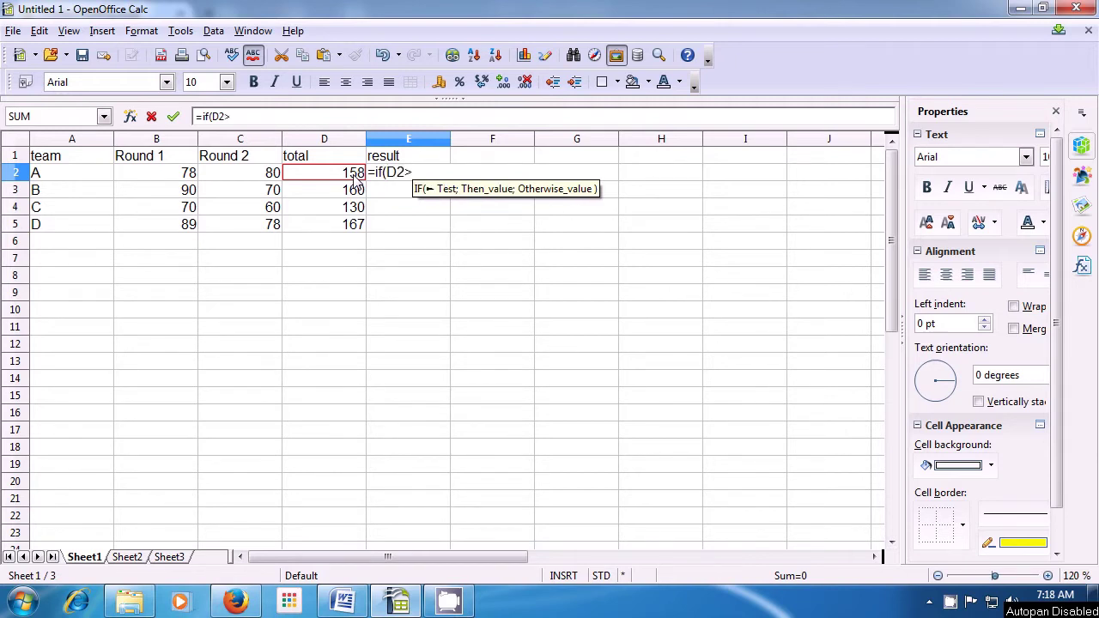
pyautogui.write('160')
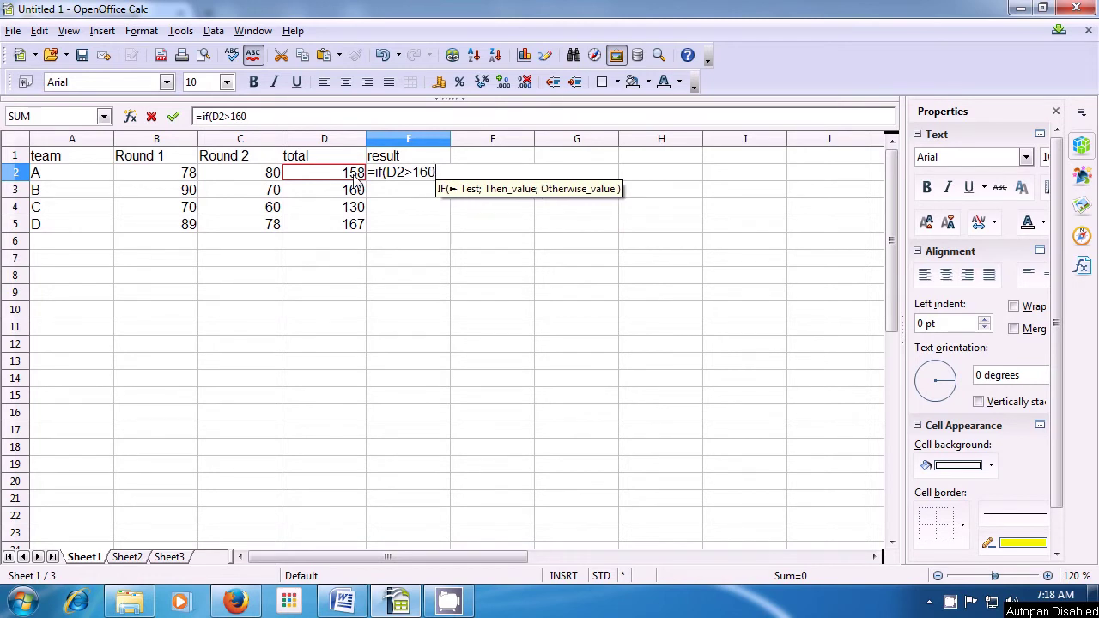
pyautogui.write(';')
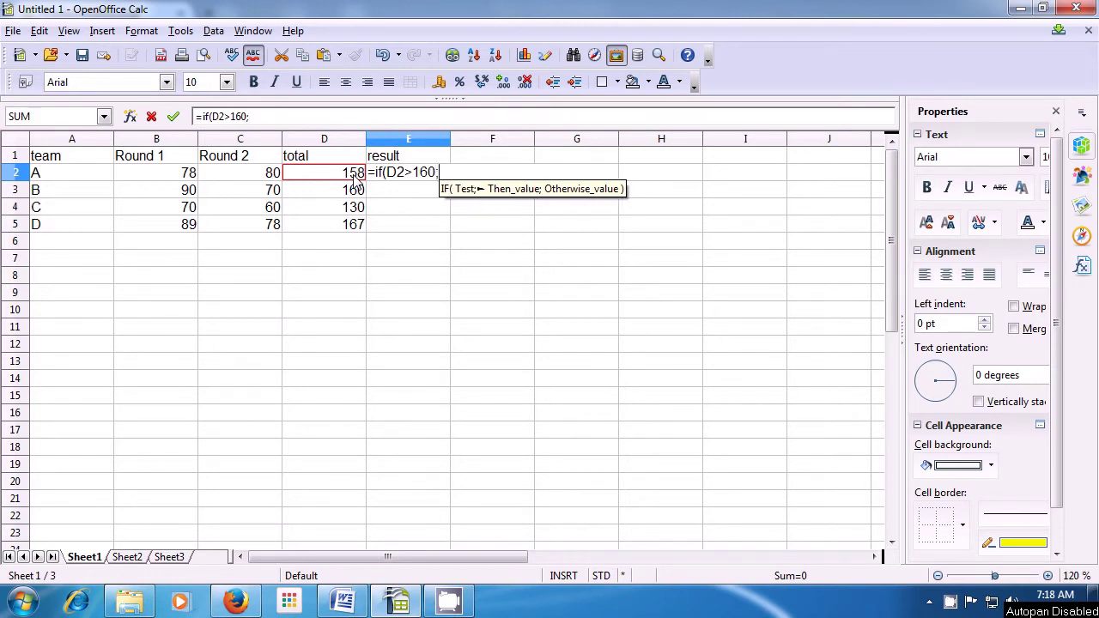
pyautogui.write('"')
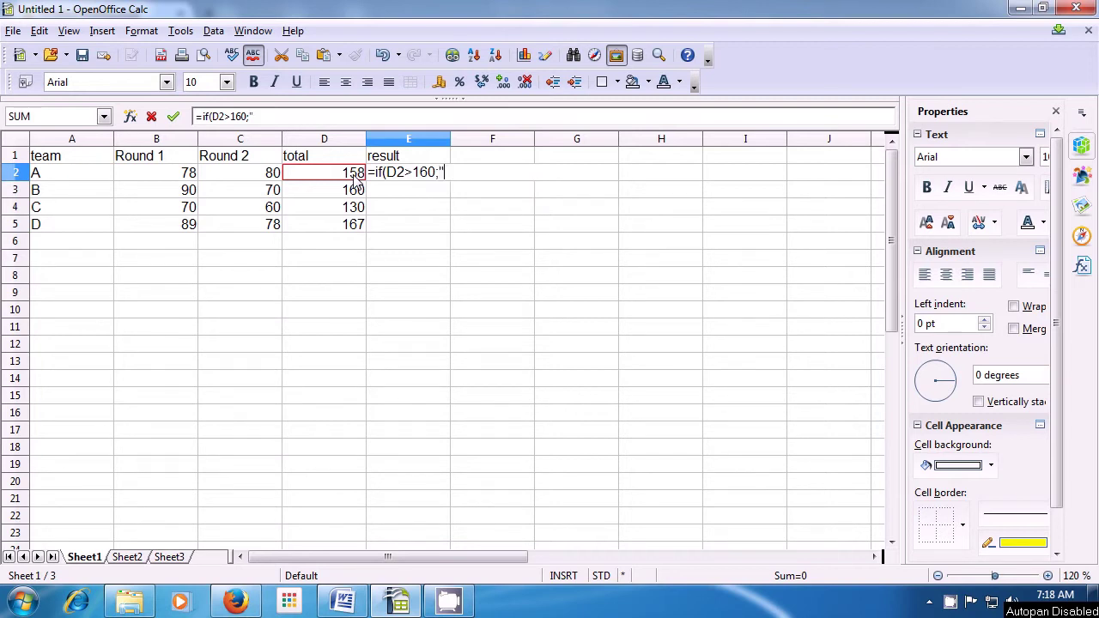
pyautogui.write('select"')
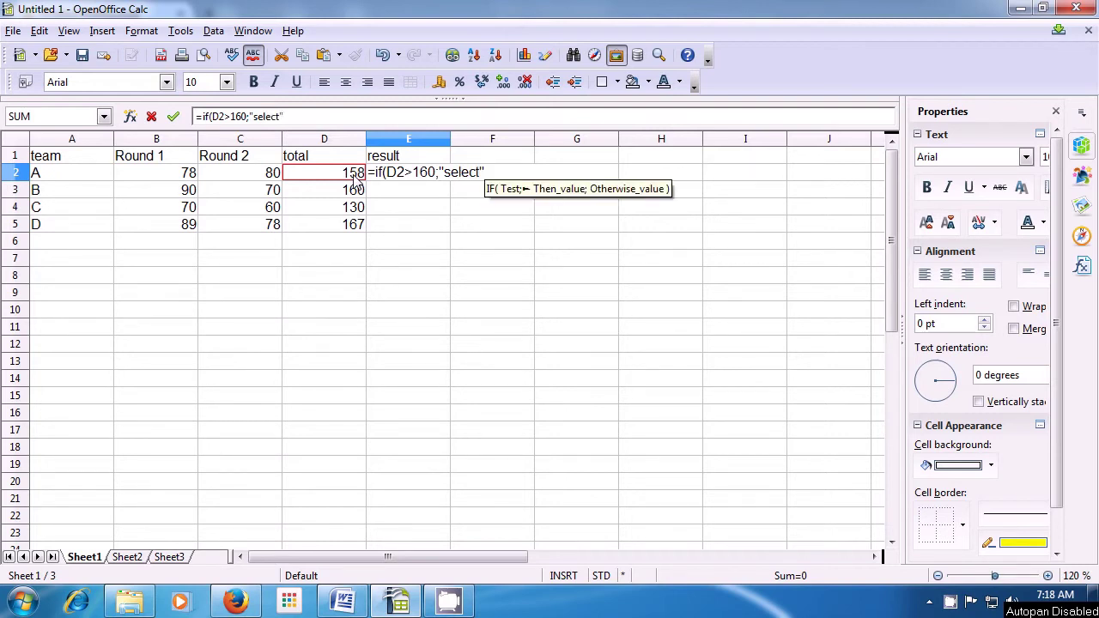
pyautogui.write(';')
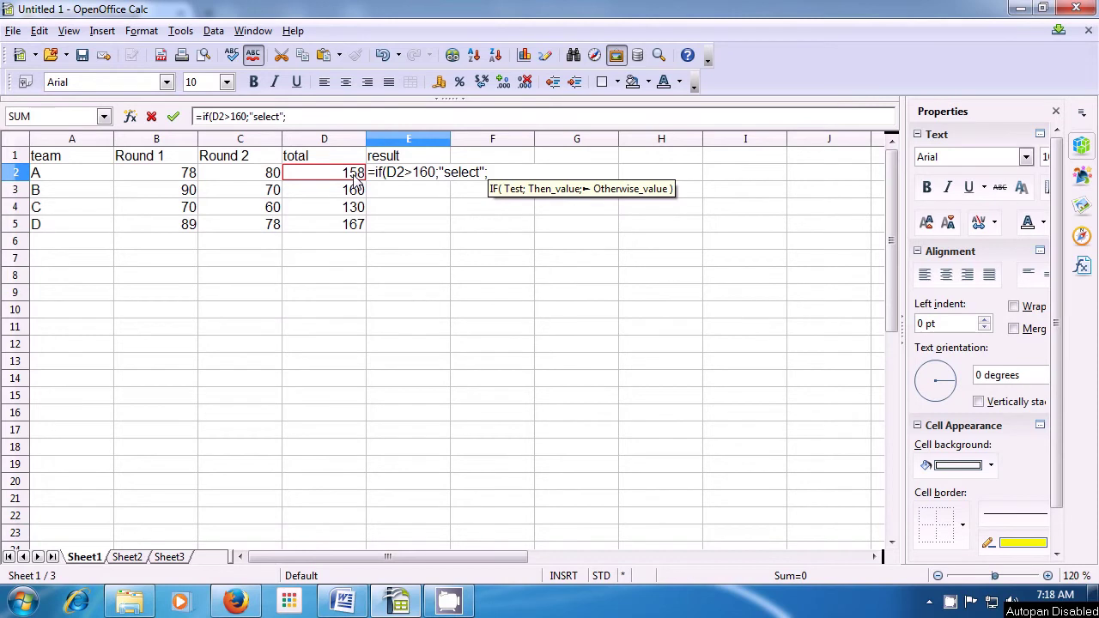
pyautogui.write('"re')
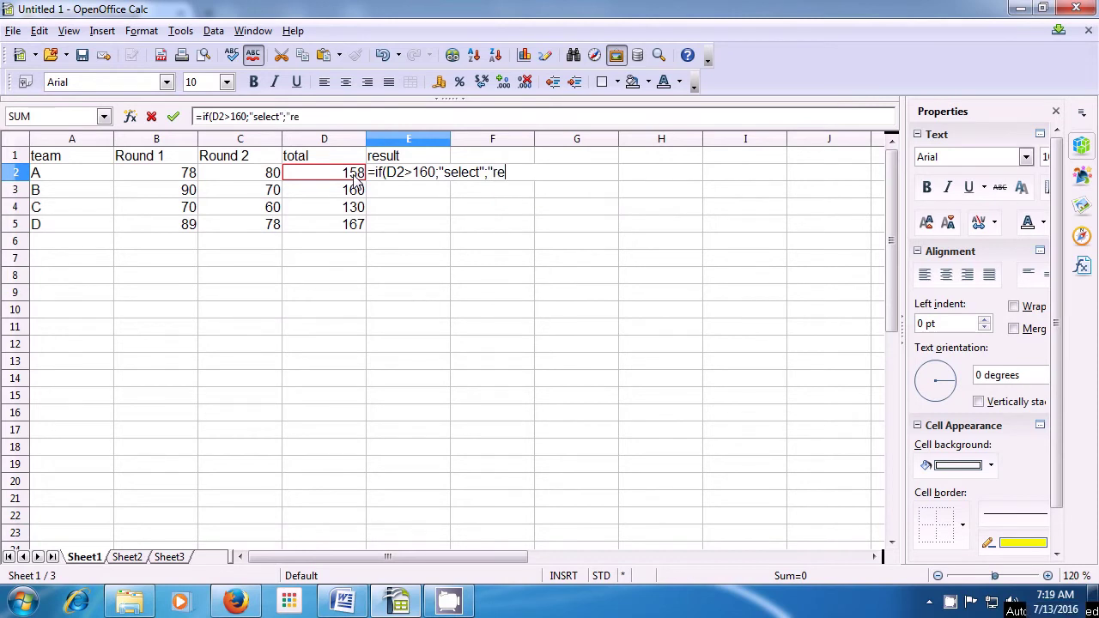
pyautogui.write('ject"')
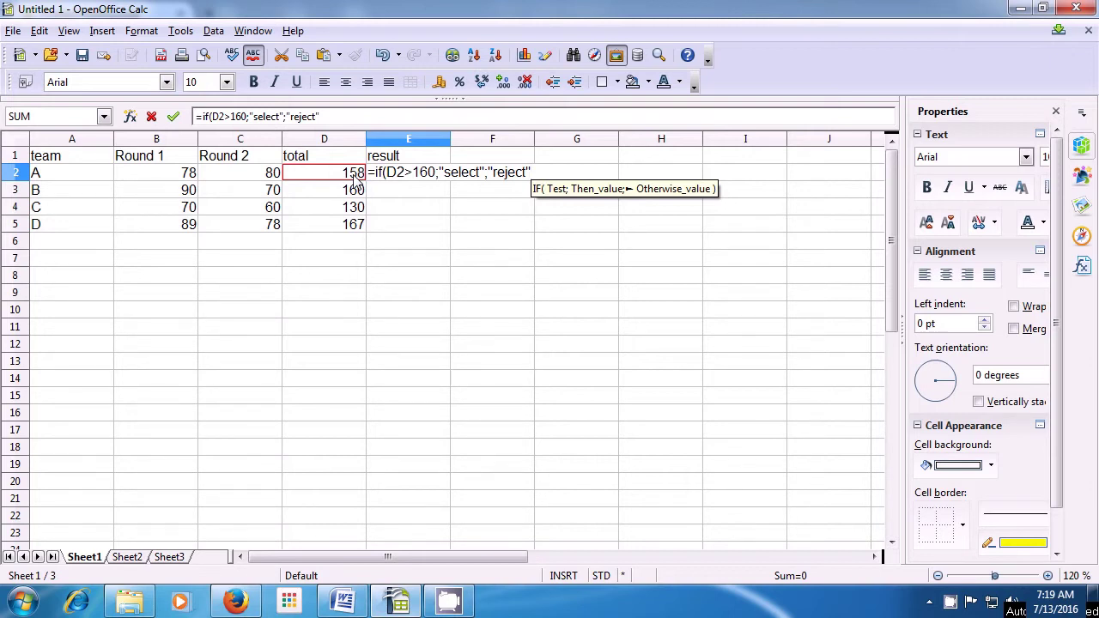
pyautogui.write(')')
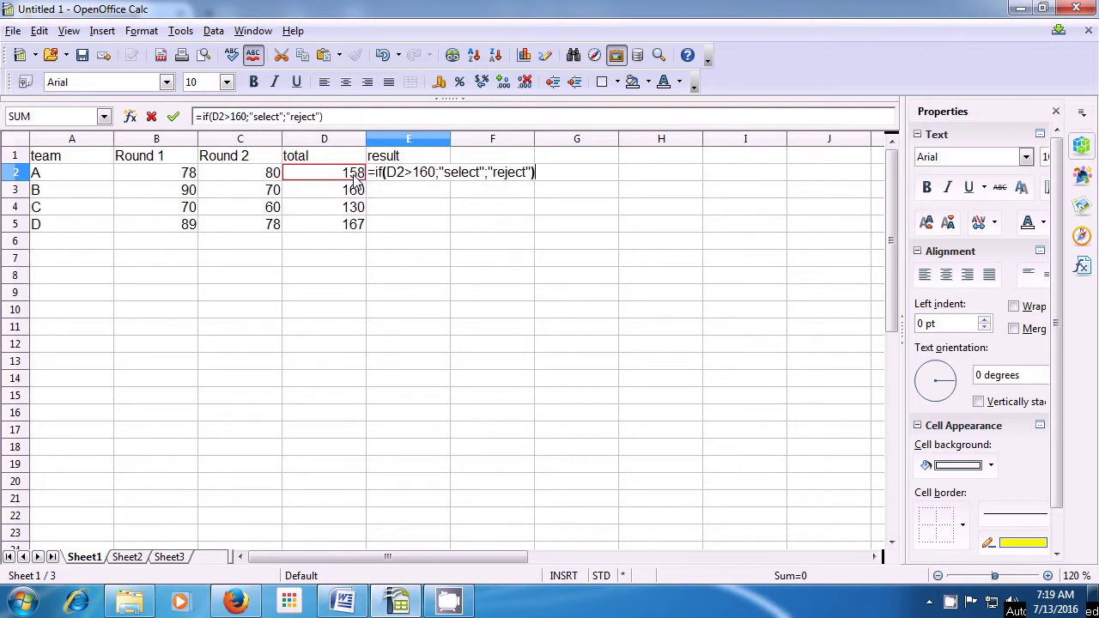
pyautogui.press('Return')
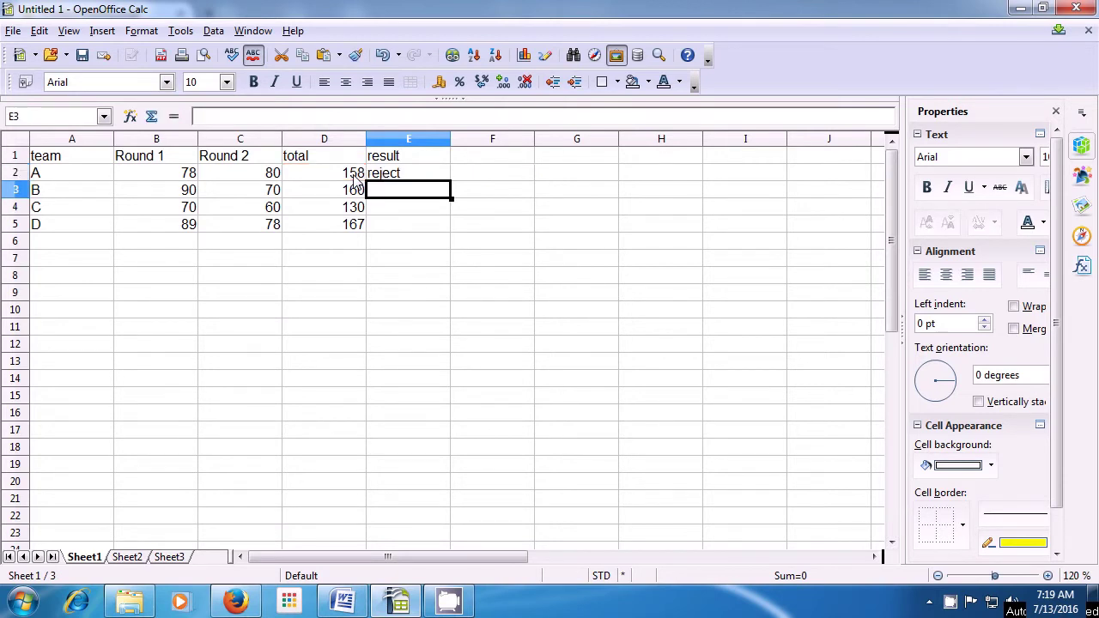
# Review the IF formula in E2 and fill it down through E5 for the remaining teams
pyautogui.click(379, 178)
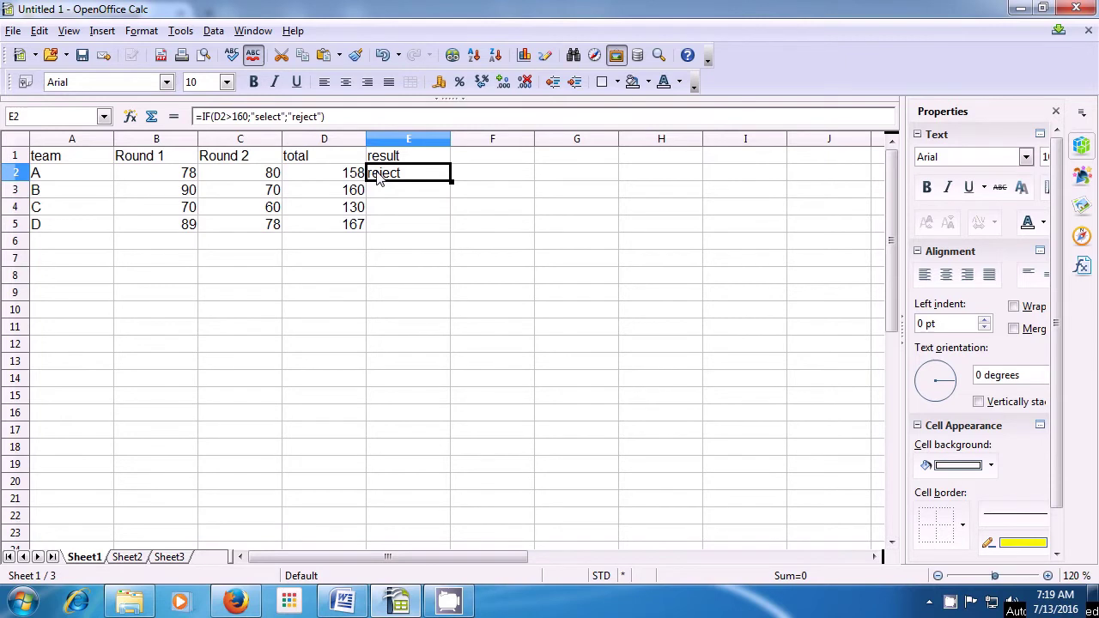
pyautogui.doubleClick(379, 176)
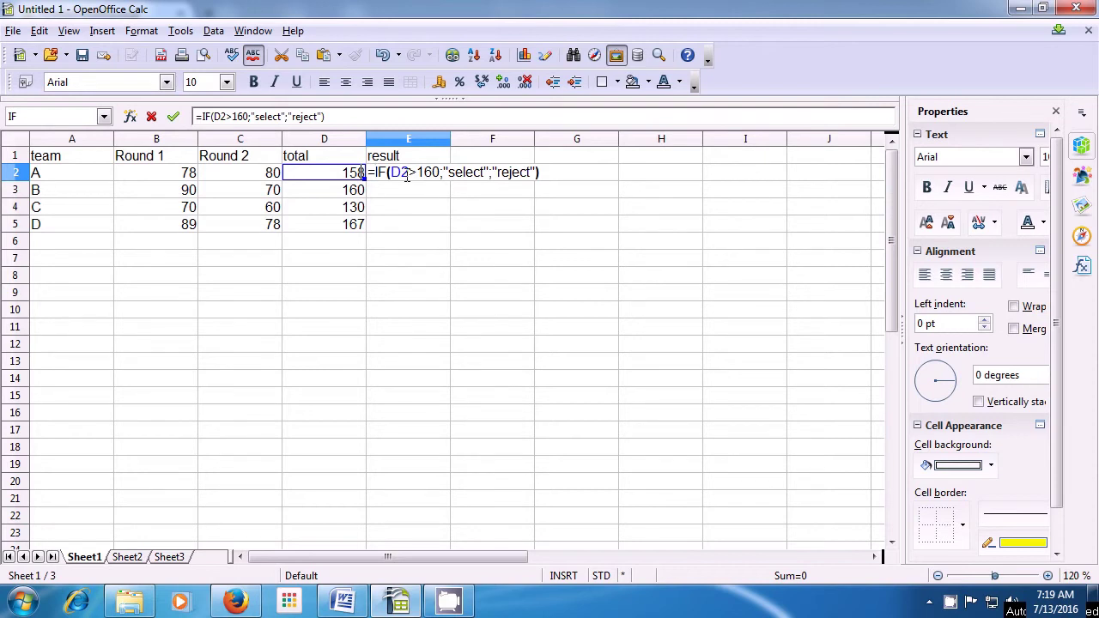
pyautogui.press('Return')
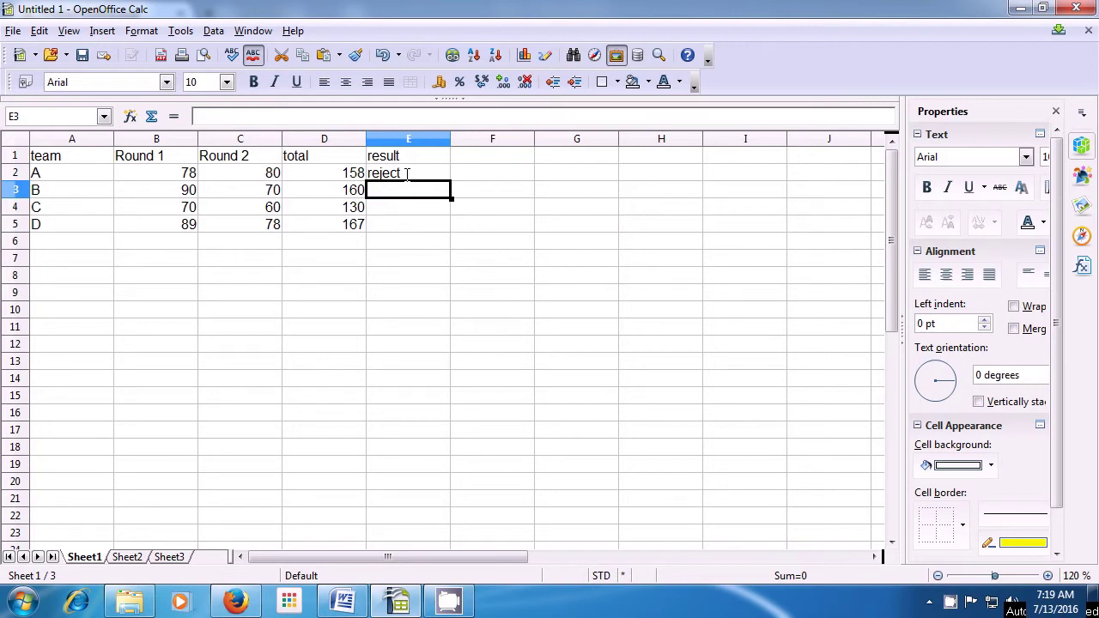
pyautogui.click(407, 174)
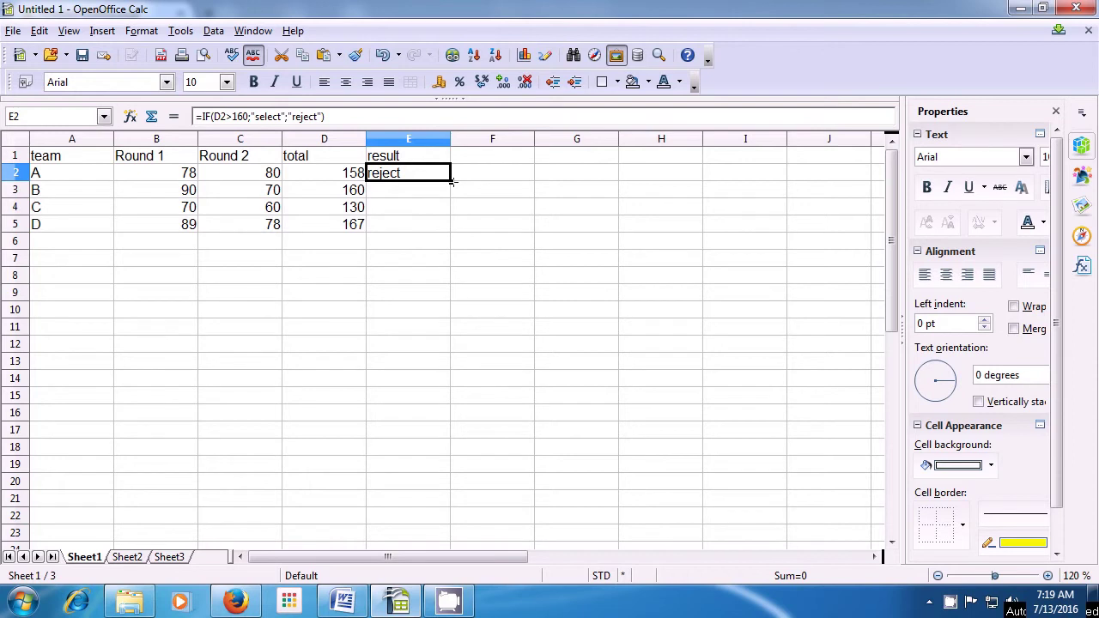
pyautogui.moveTo(453, 182); pyautogui.dragTo(453, 231)
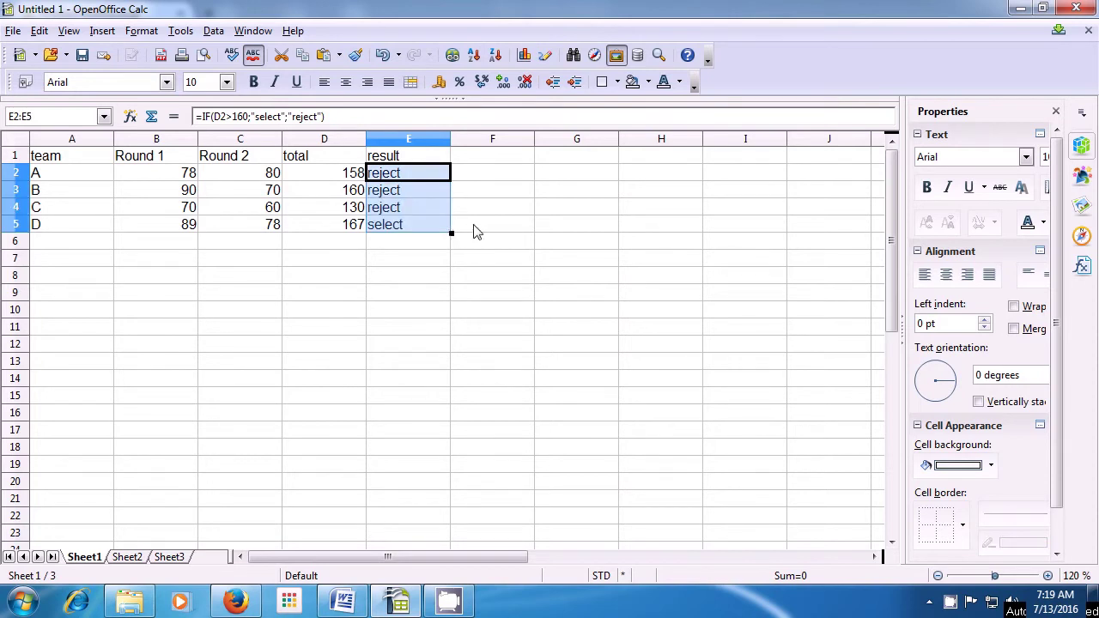
pyautogui.click(475, 230)
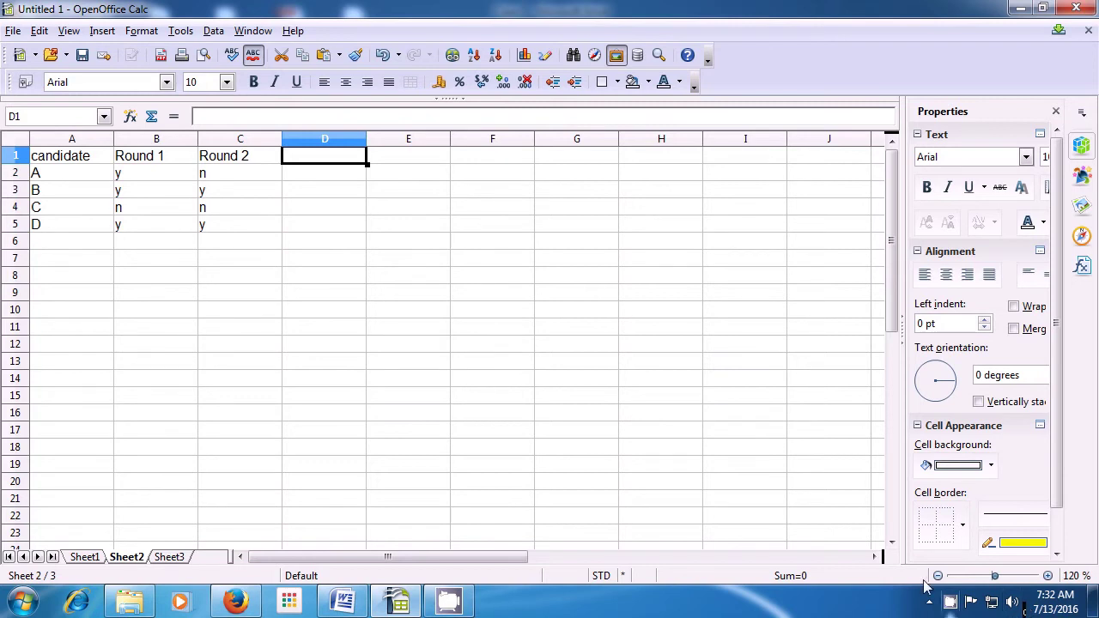
# Enter the column heading "and" in cell D1 of the candidate table on Sheet2
pyautogui.doubleClick(311, 159)
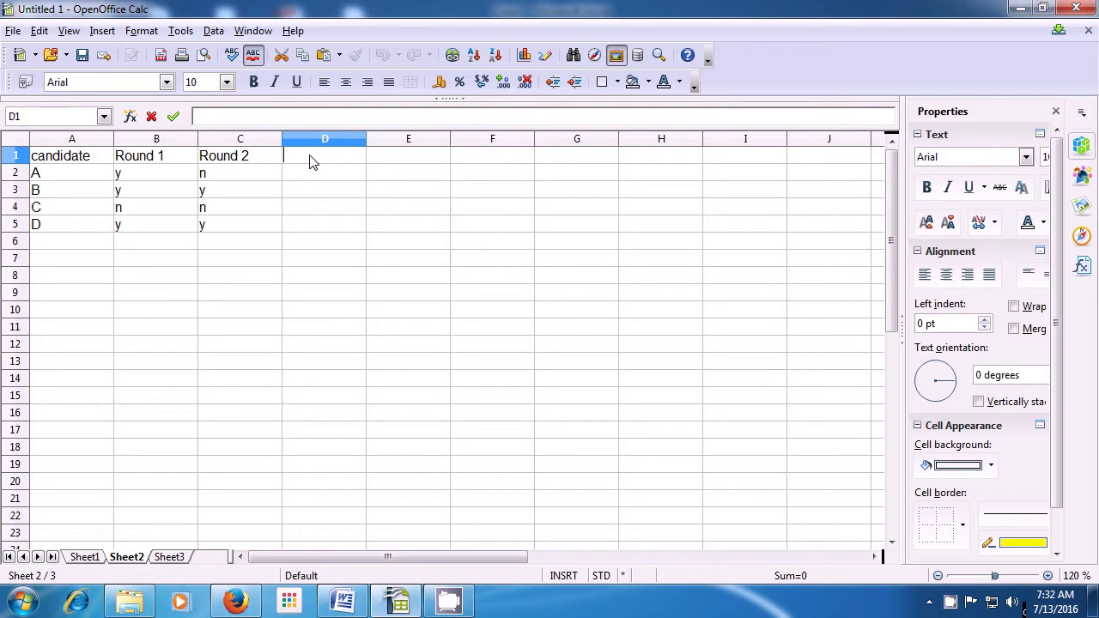
pyautogui.write('and')
pyautogui.press('Return')
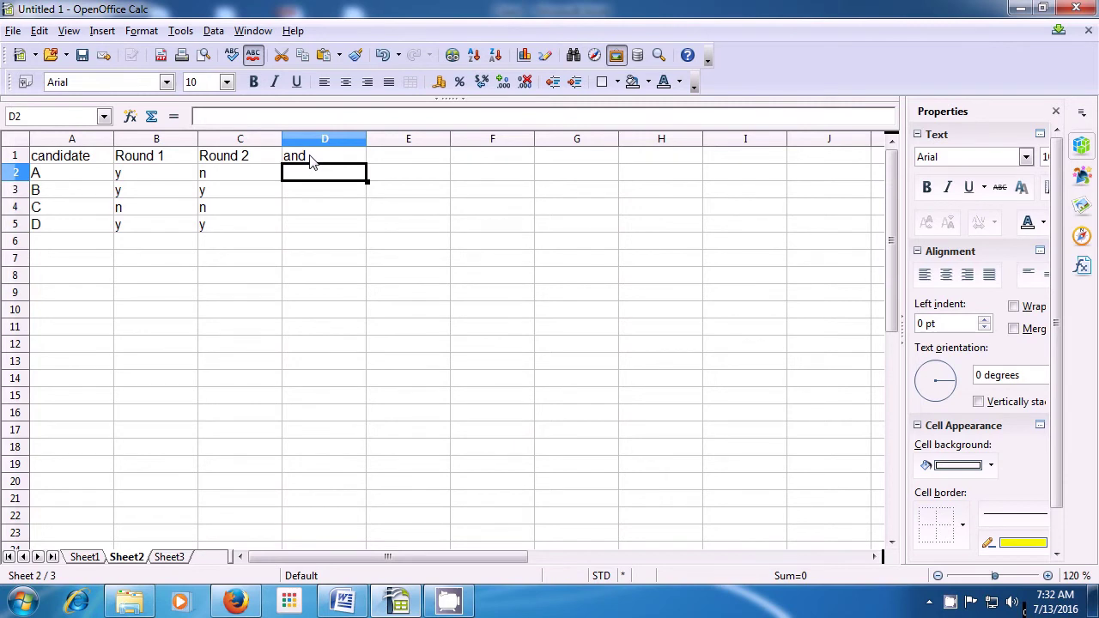
# Enter the formula =and(B2="y";C2="y") in D2 to test both rounds for candidate A
pyautogui.write('=')
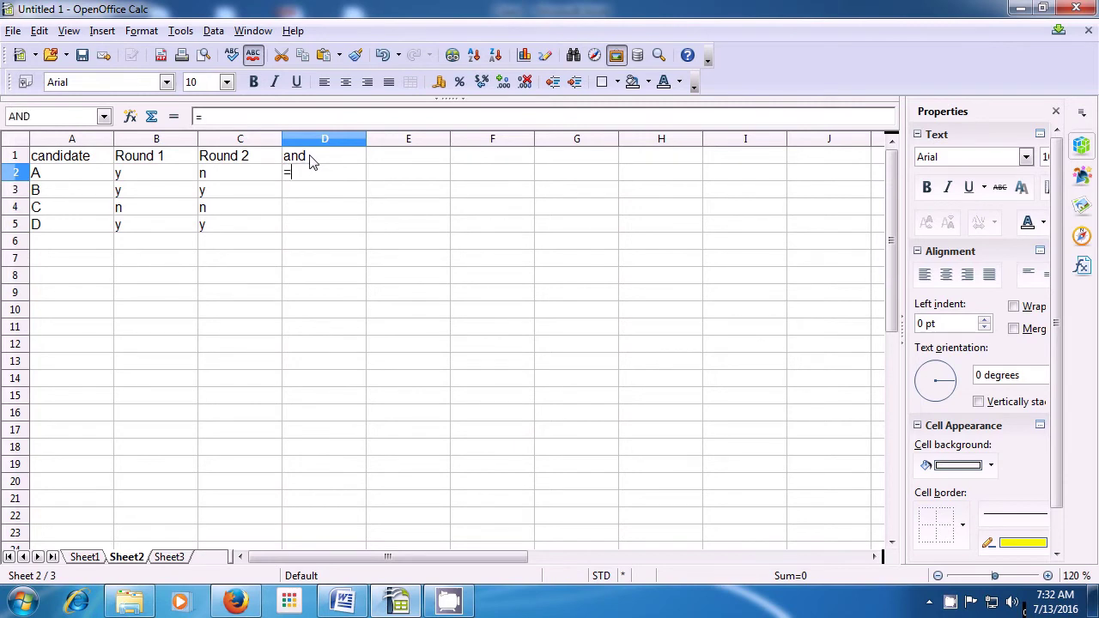
pyautogui.write('and')
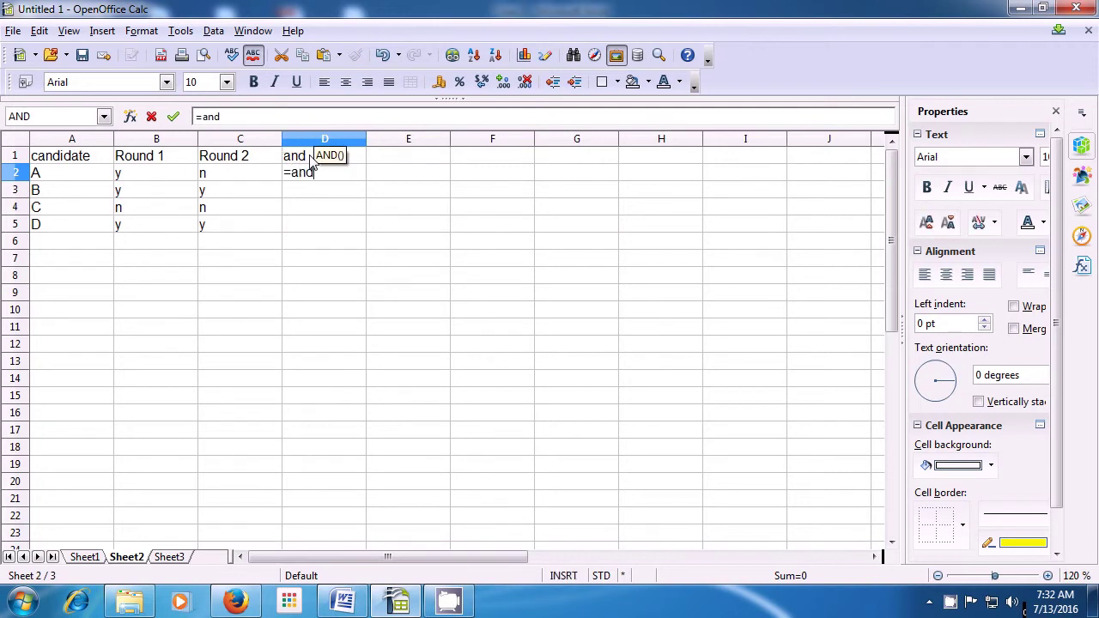
pyautogui.write('(')
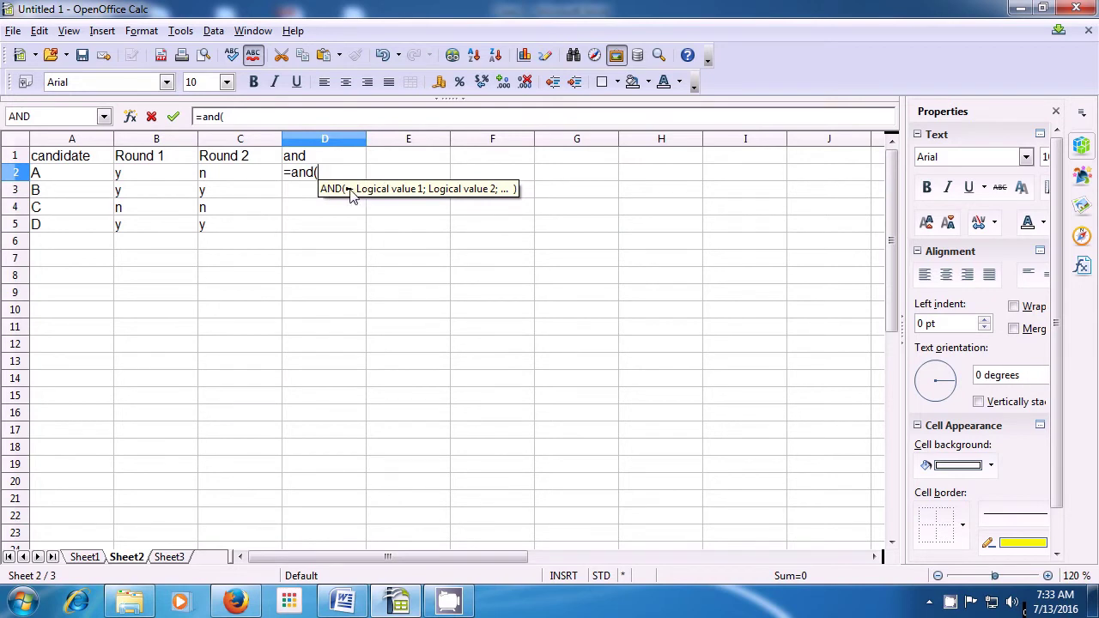
pyautogui.click(122, 176)
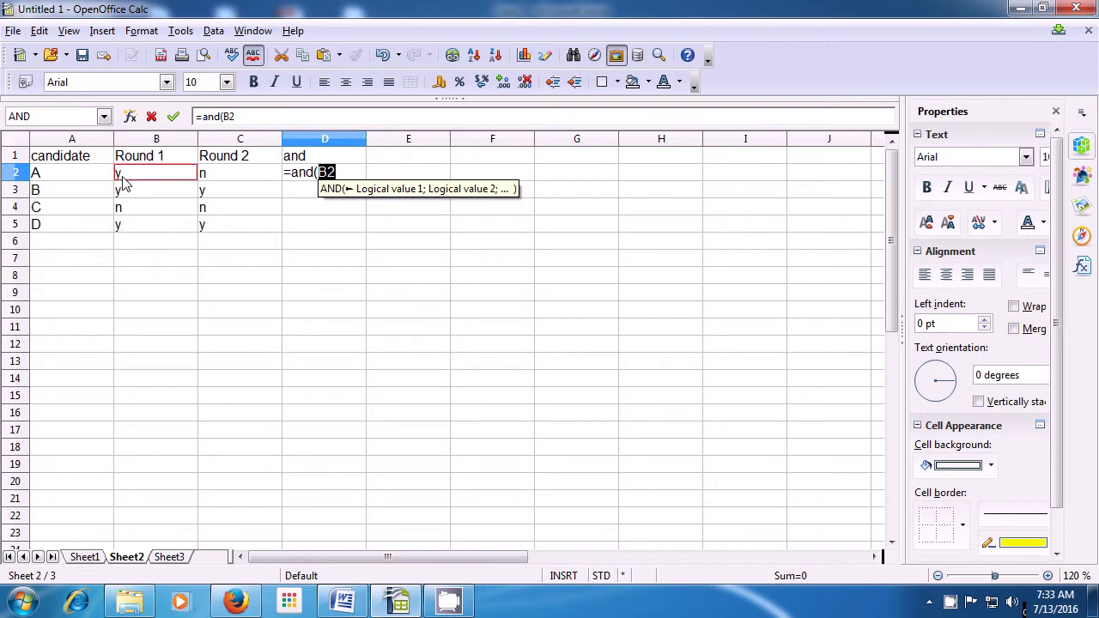
pyautogui.write('=')
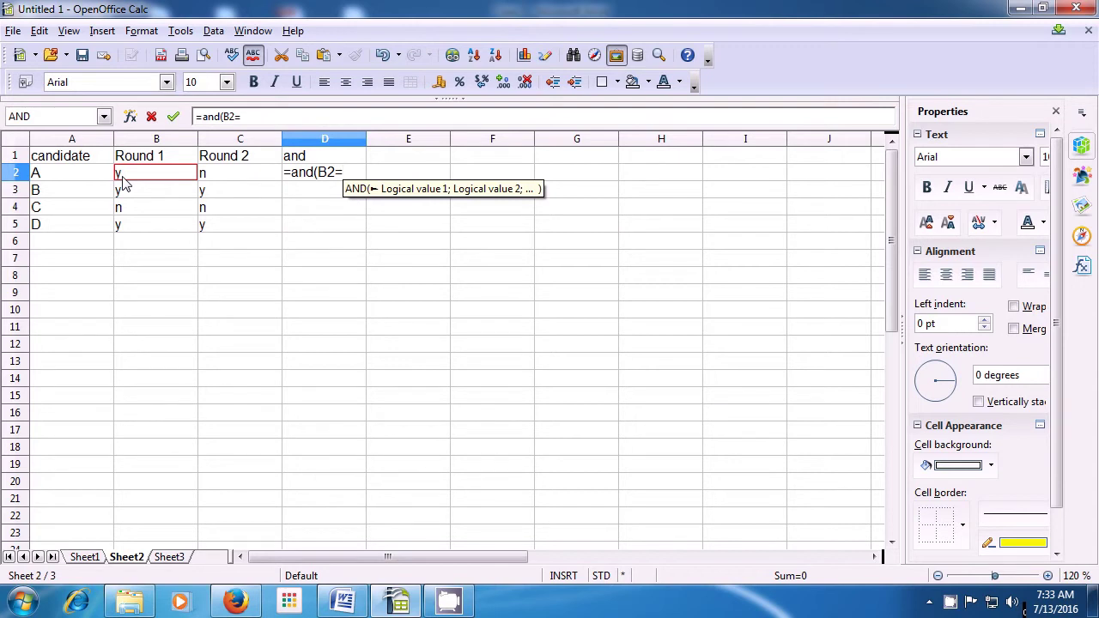
pyautogui.write('"y')
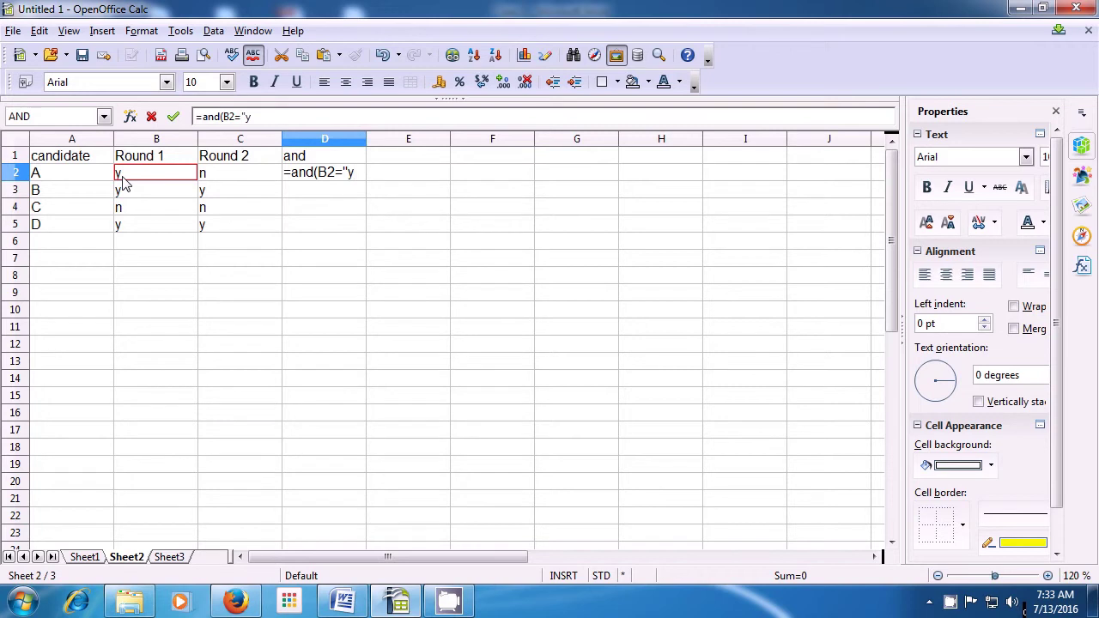
pyautogui.write('"')
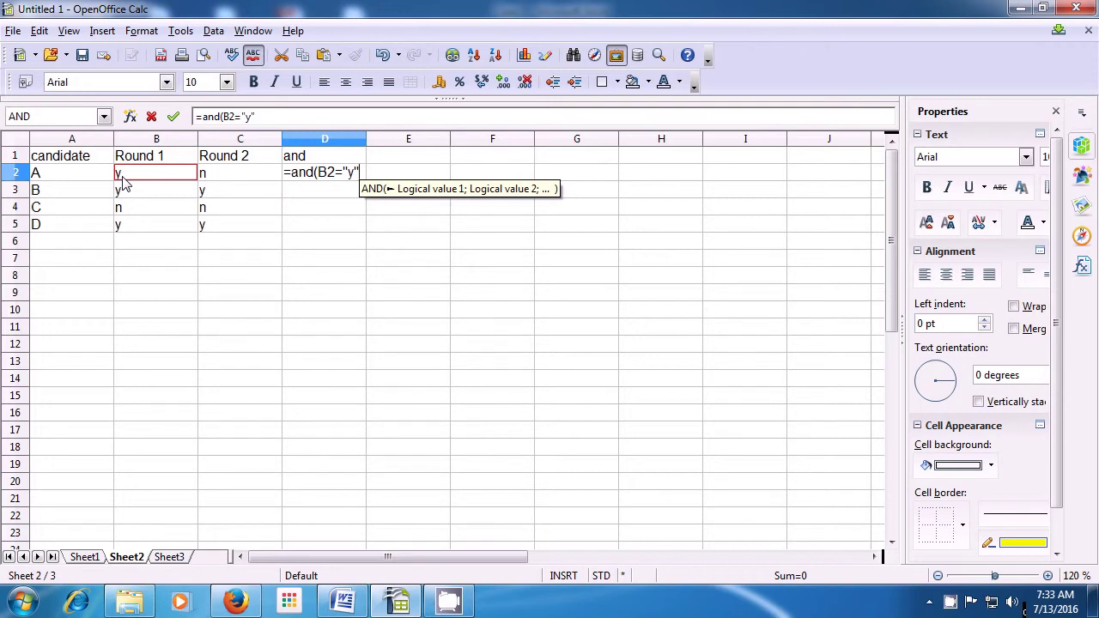
pyautogui.write(';')
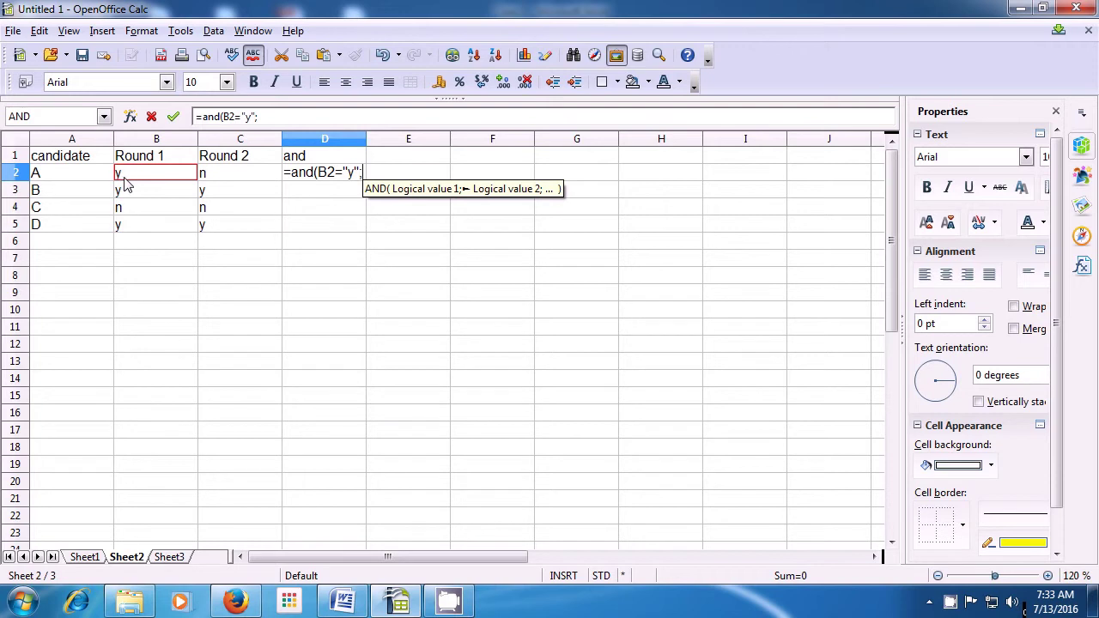
pyautogui.click(206, 178)
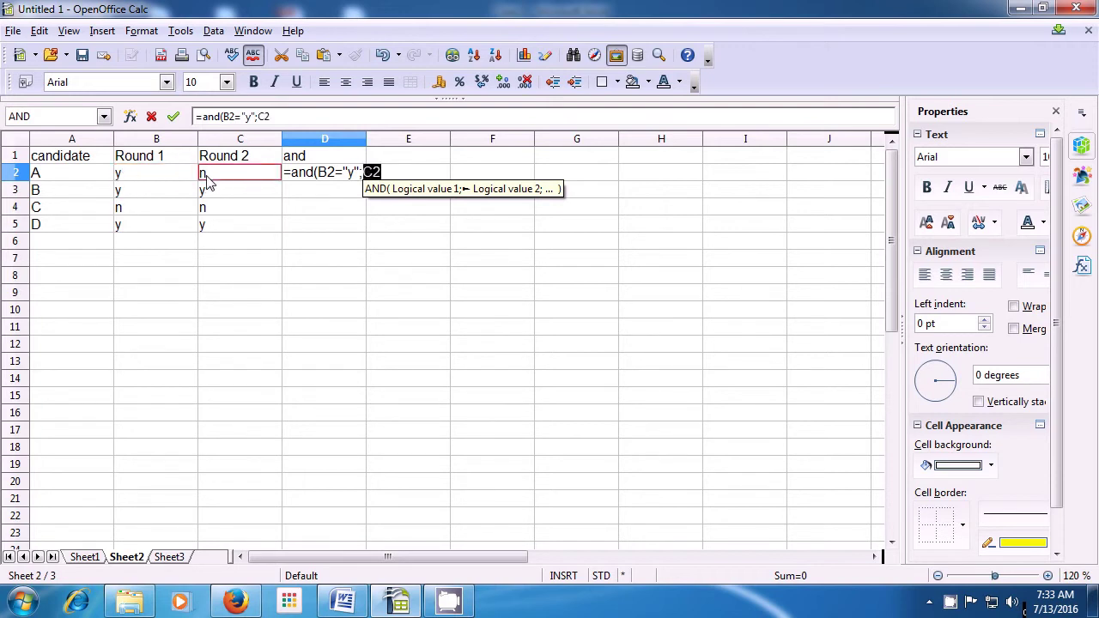
pyautogui.write('=')
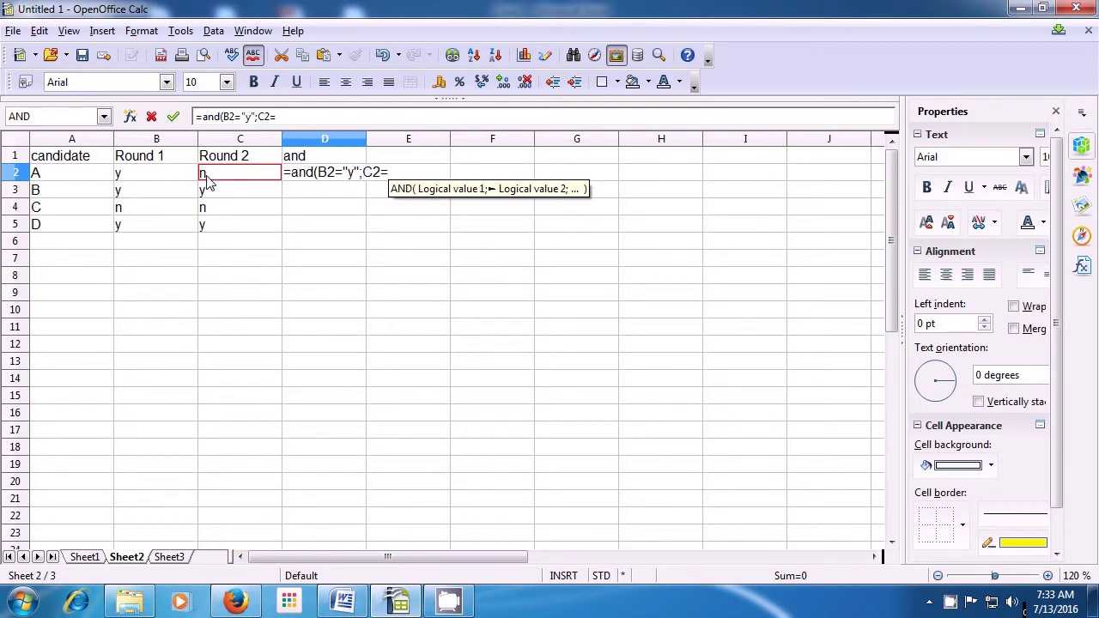
pyautogui.write('"')
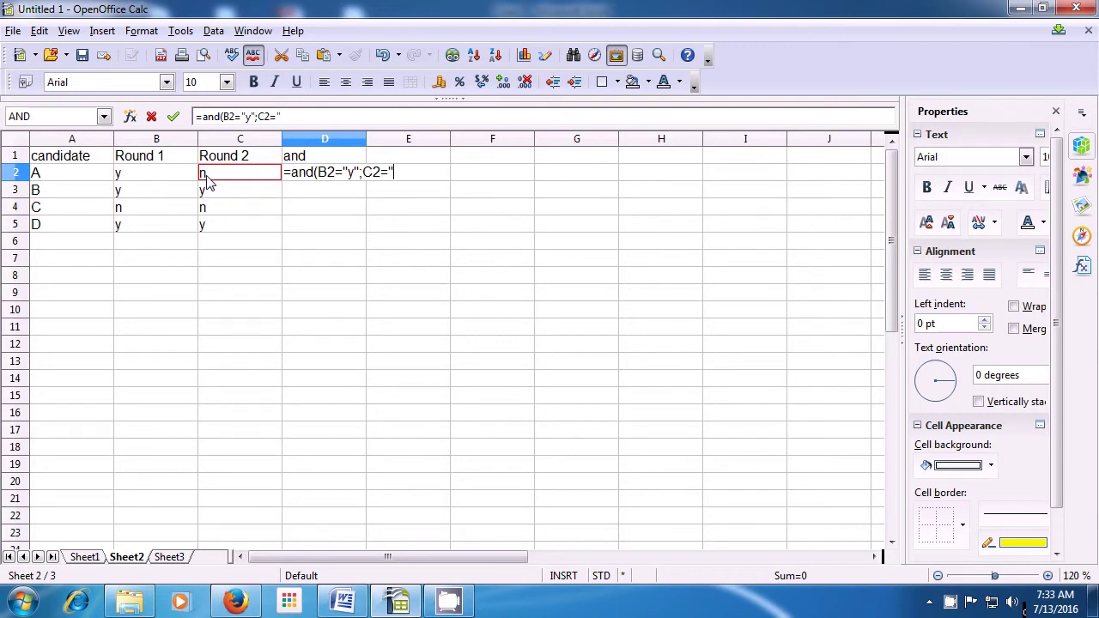
pyautogui.write('y"')
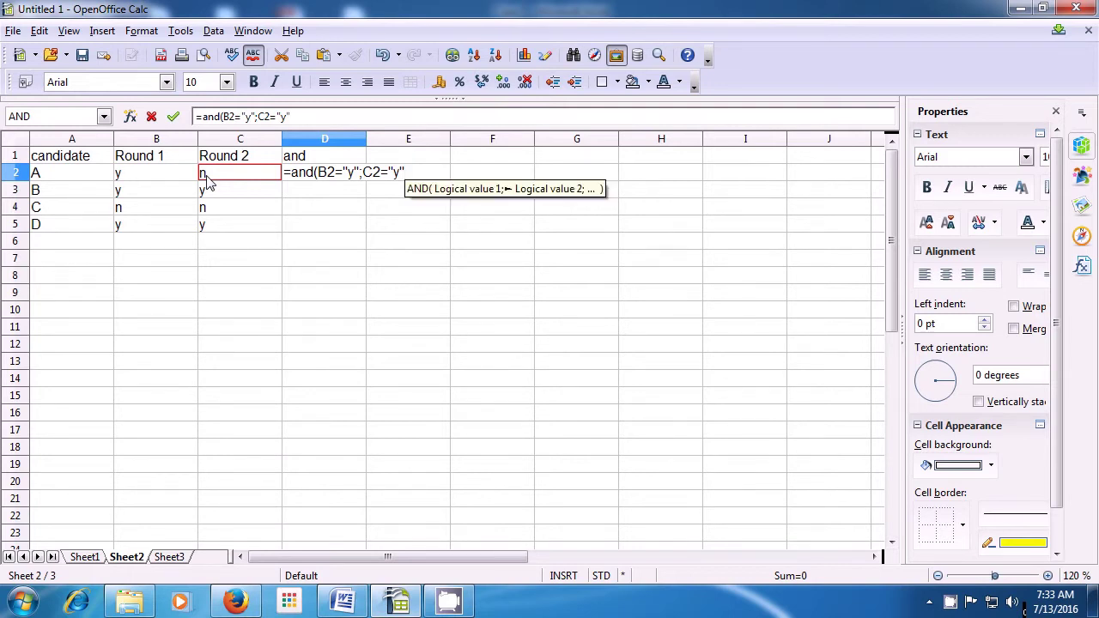
pyautogui.write(')')
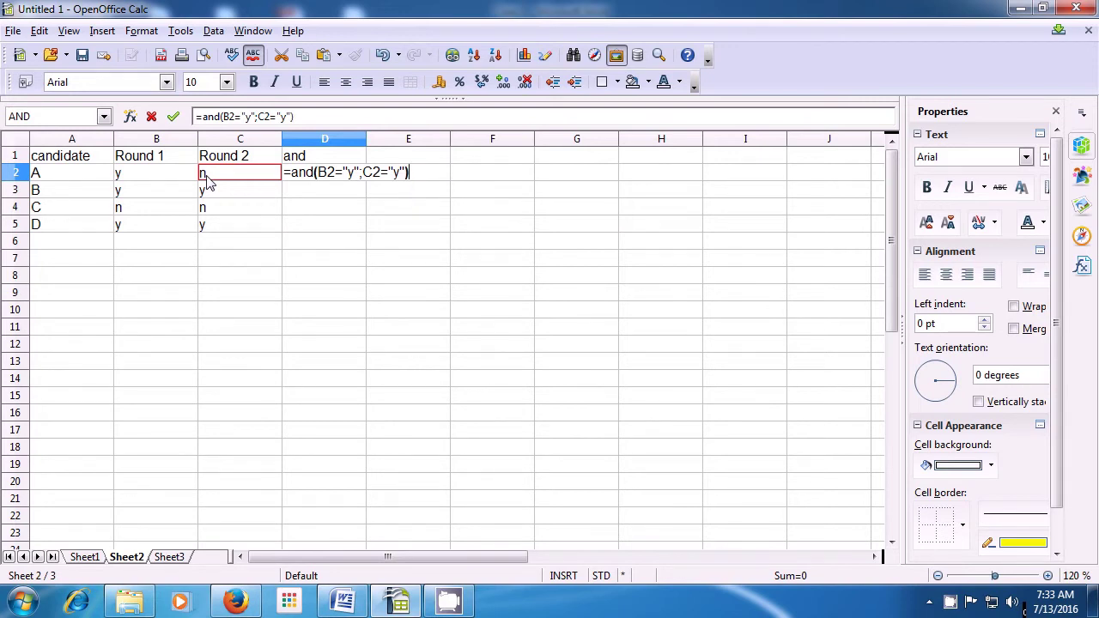
pyautogui.press('Return')
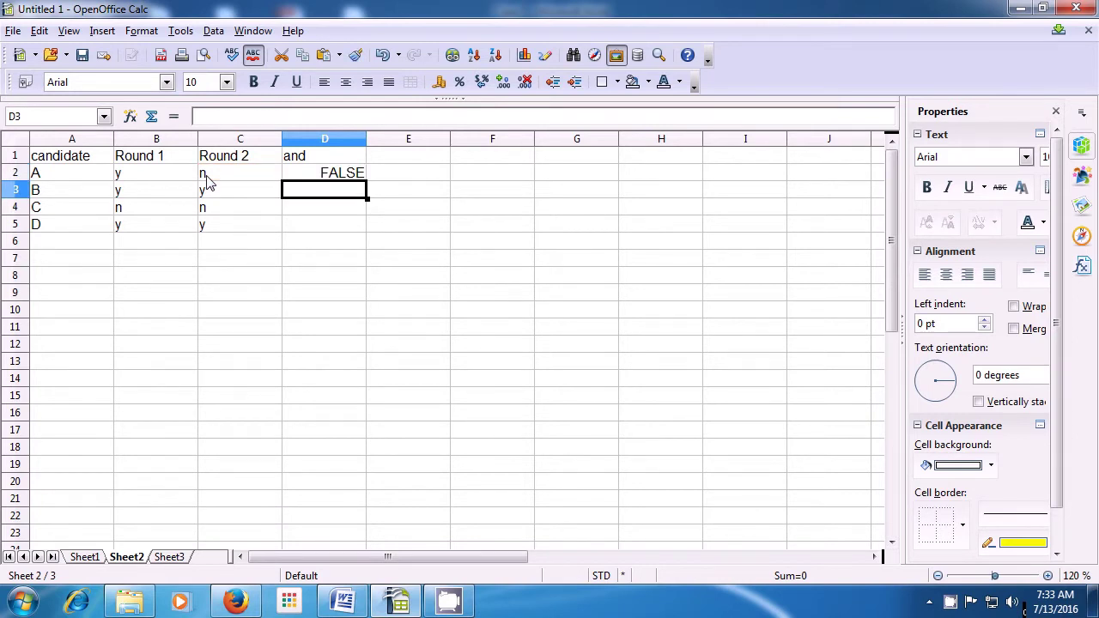
# Review the AND formula in D2 and enter =and(B3="y";C3="y") in D3 to test both rounds for candidate B
pyautogui.doubleClick(309, 171)
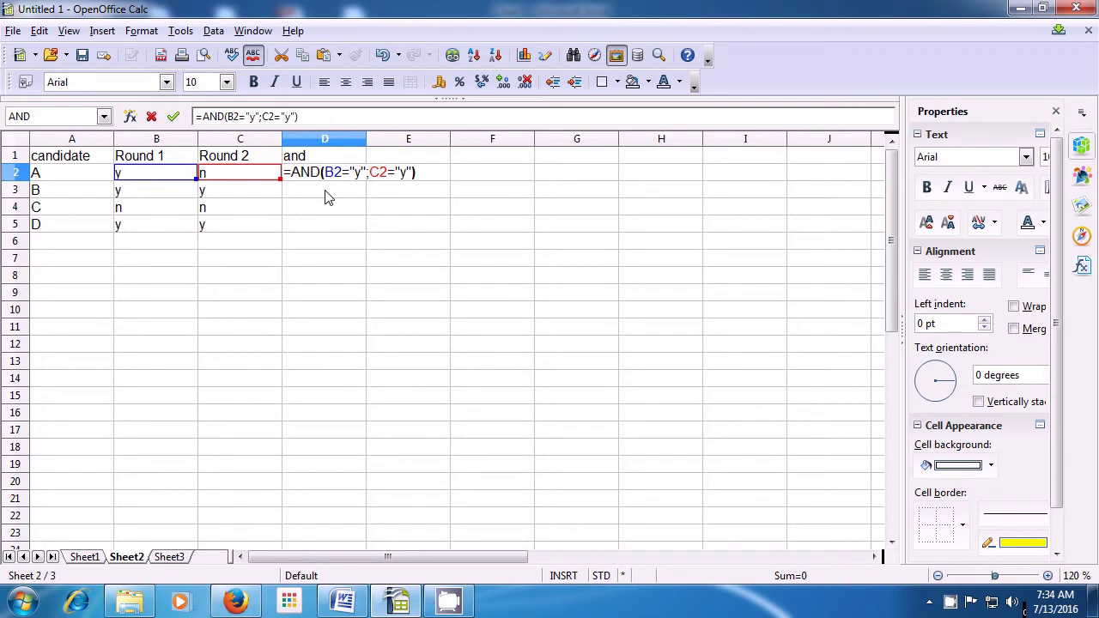
pyautogui.press('Return')
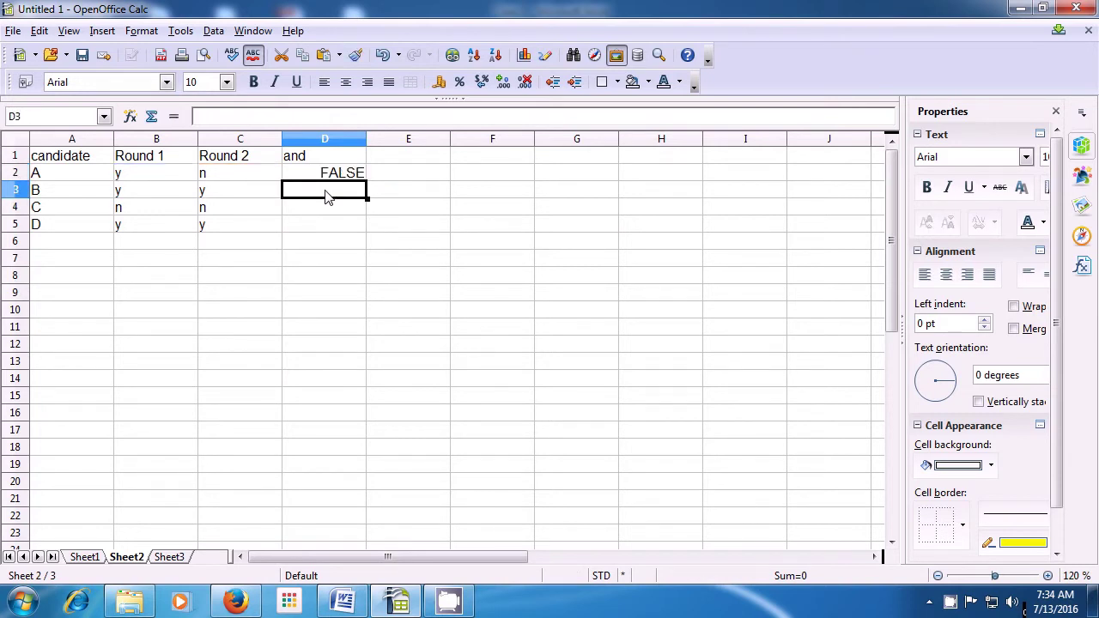
pyautogui.write('=')
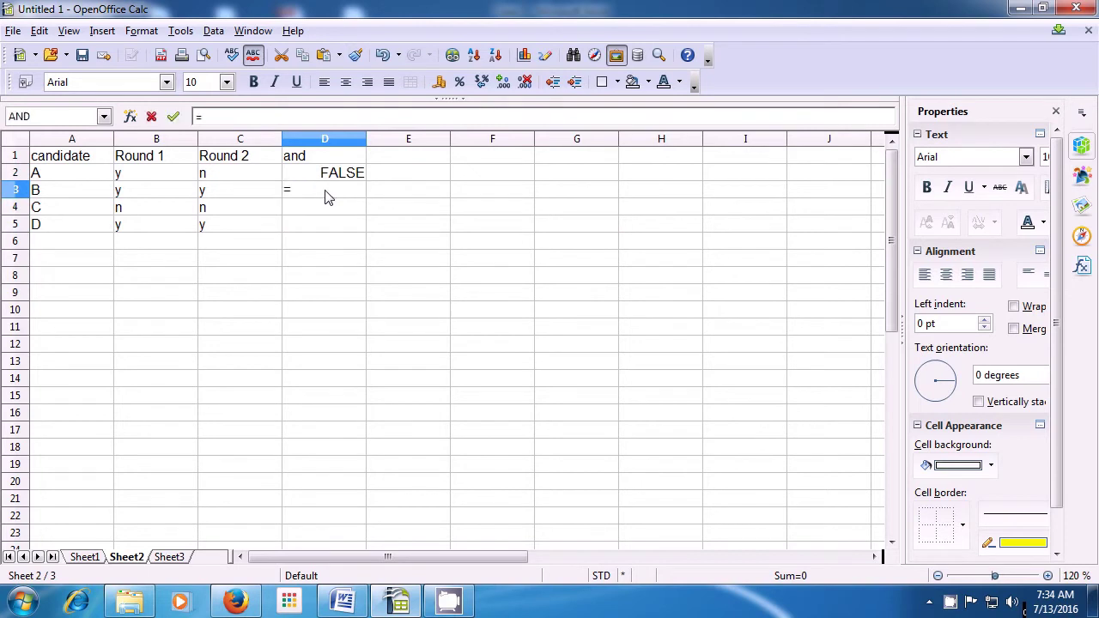
pyautogui.write('and')
pyautogui.write('(')
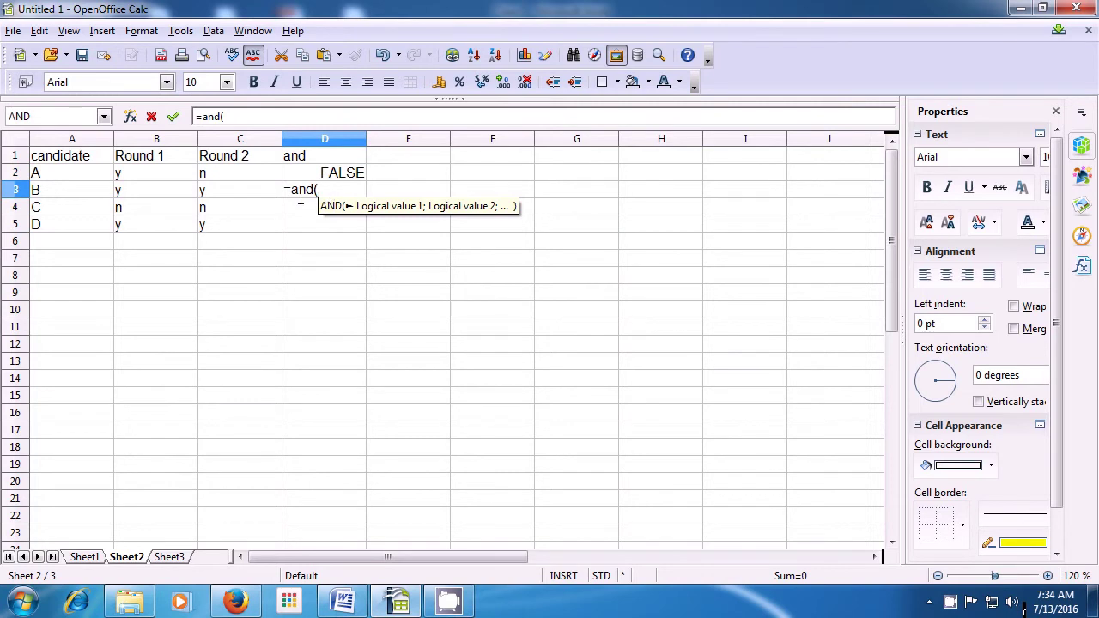
pyautogui.click(125, 194)
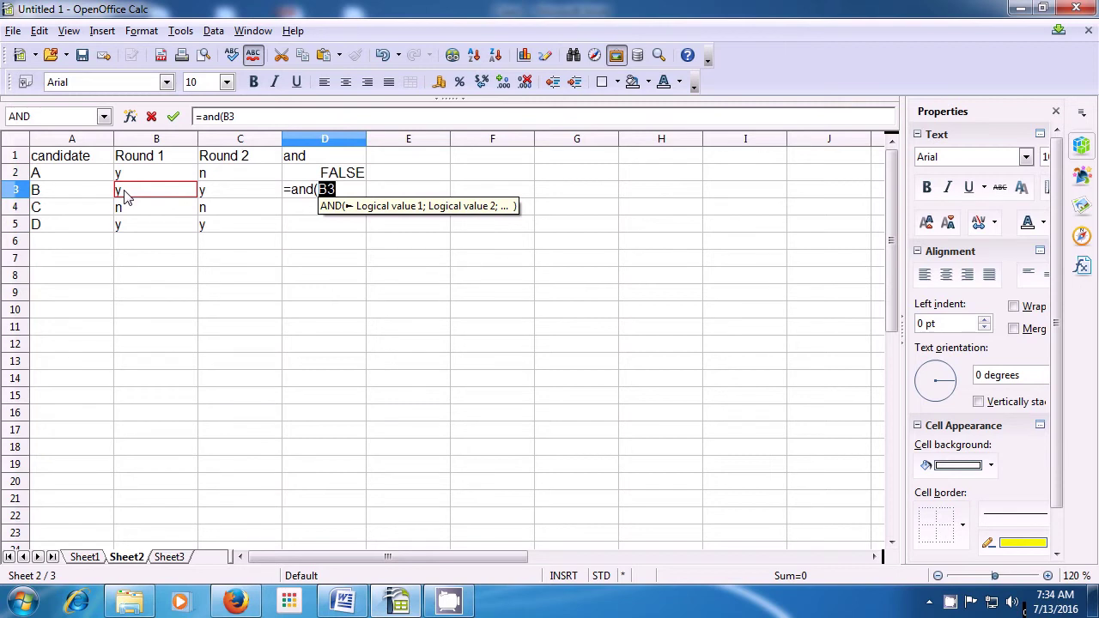
pyautogui.write('=')
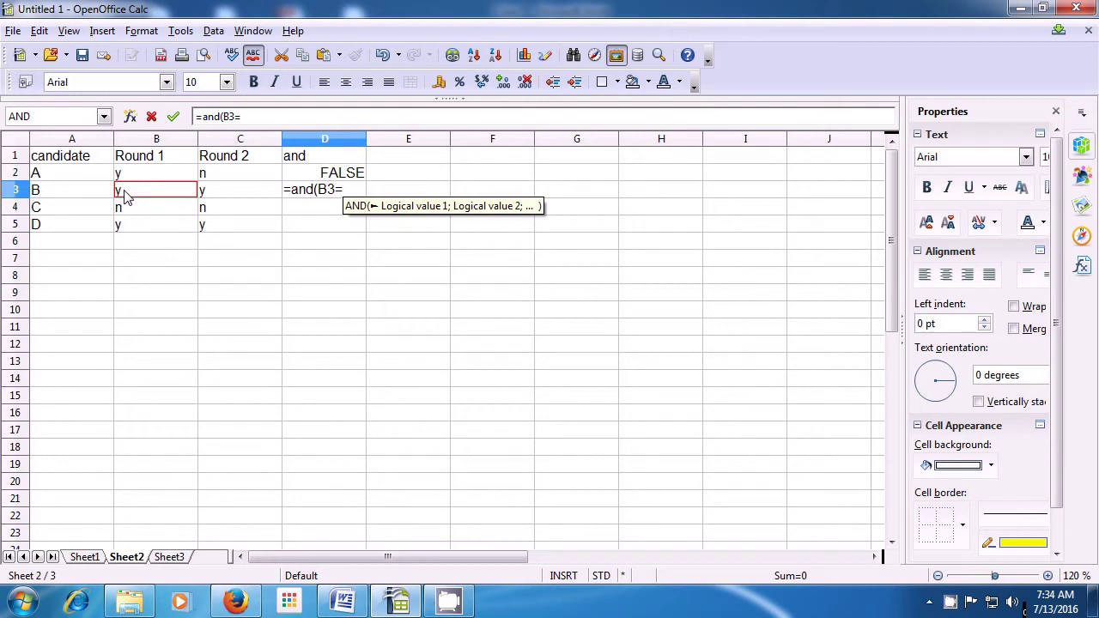
pyautogui.write('"')
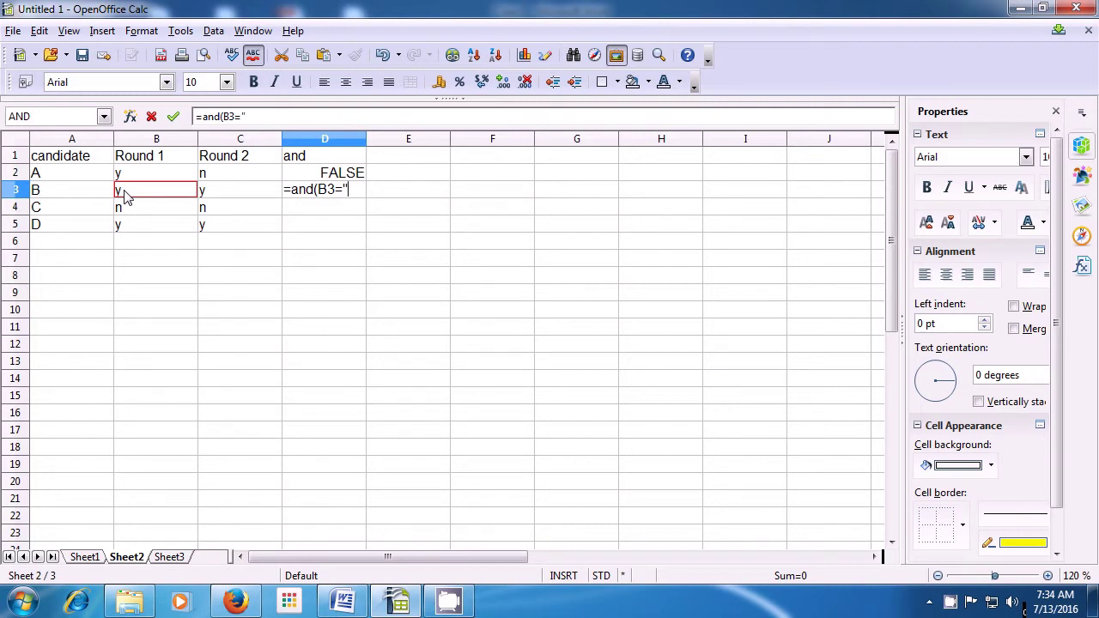
pyautogui.write('y"')
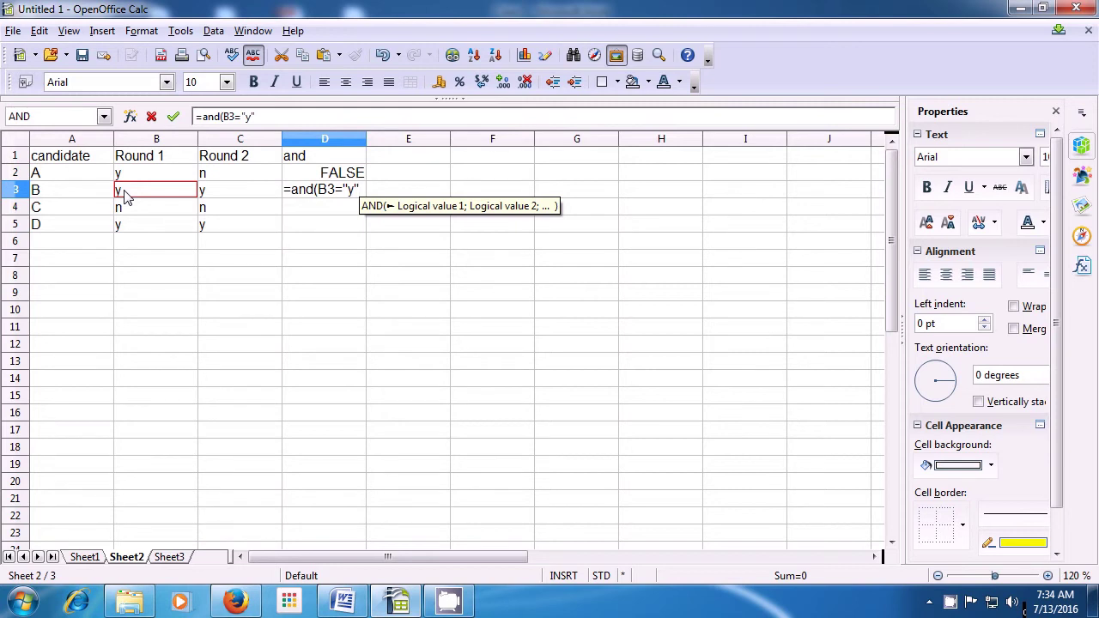
pyautogui.write(';')
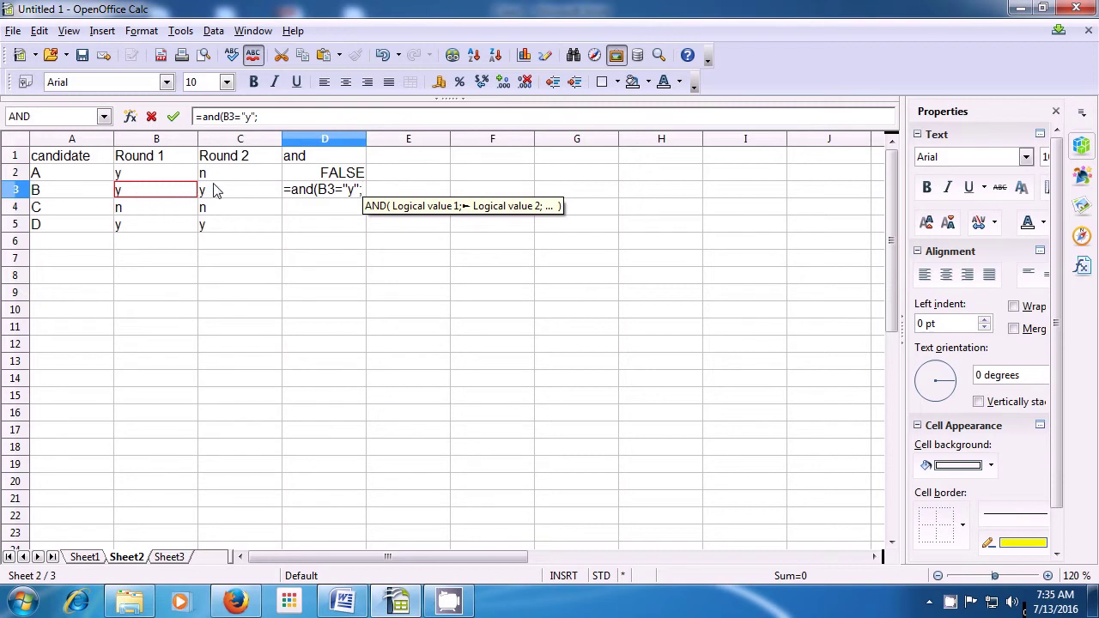
pyautogui.click(240, 194)
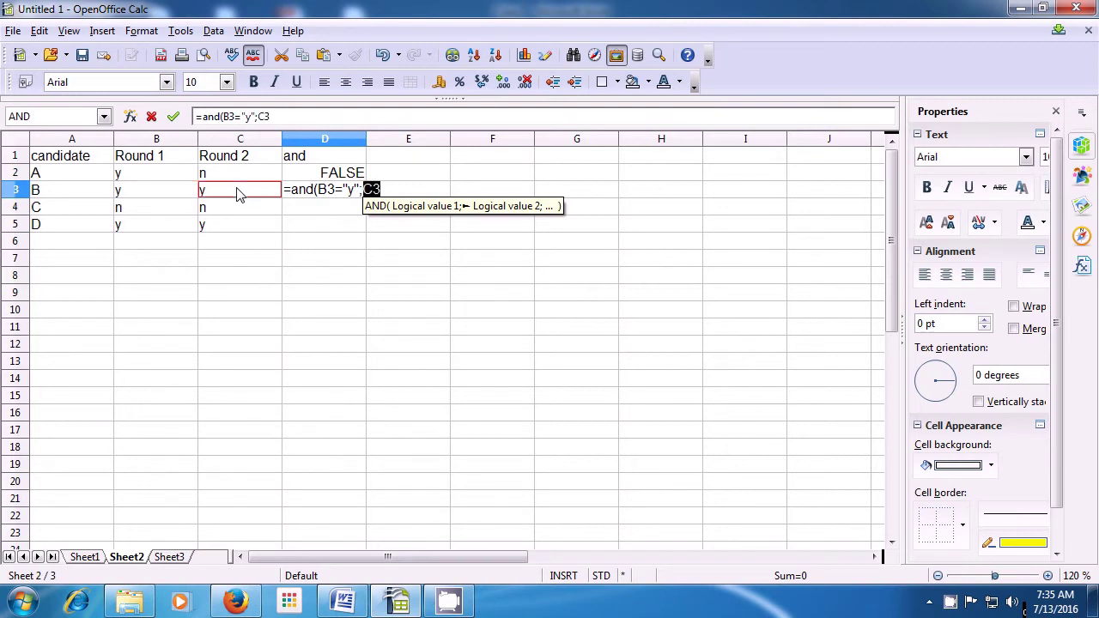
pyautogui.write('=')
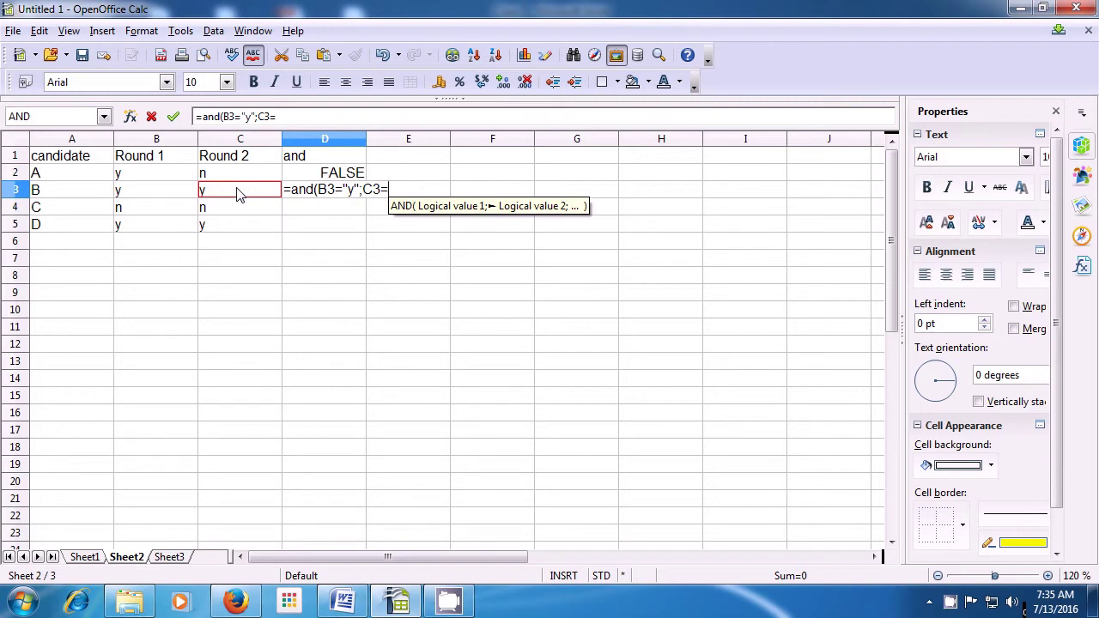
pyautogui.write('"')
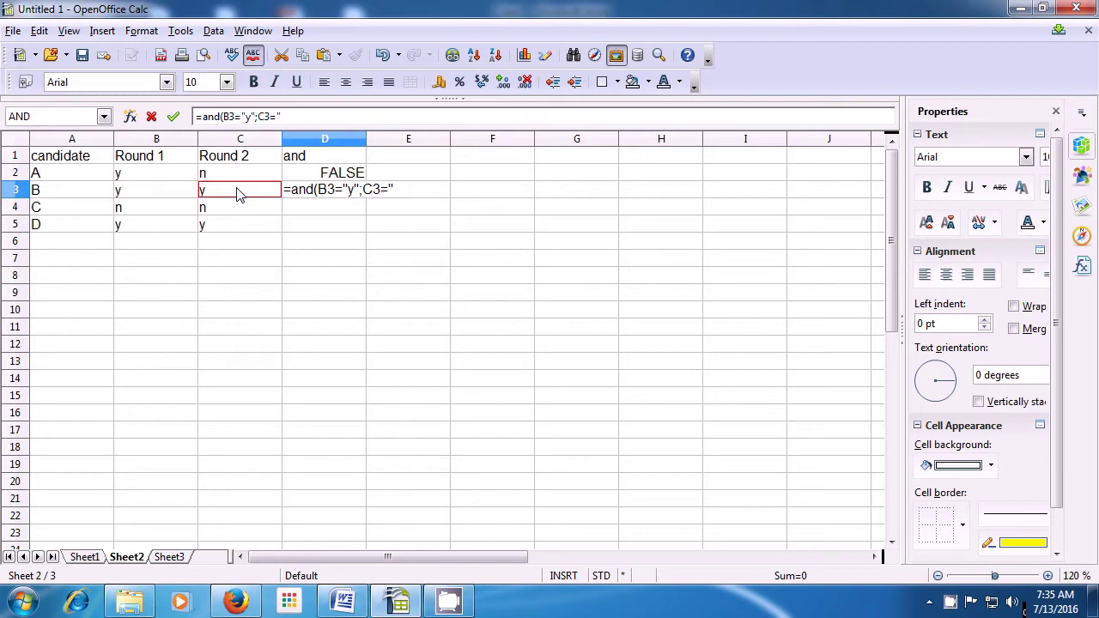
pyautogui.write('y"')
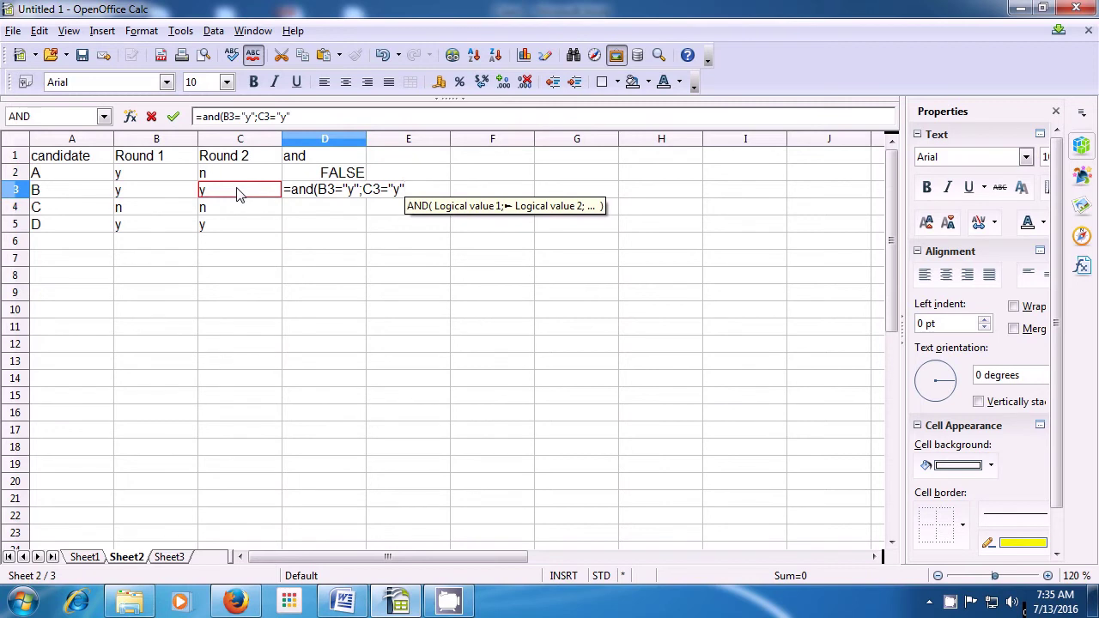
pyautogui.write(')')
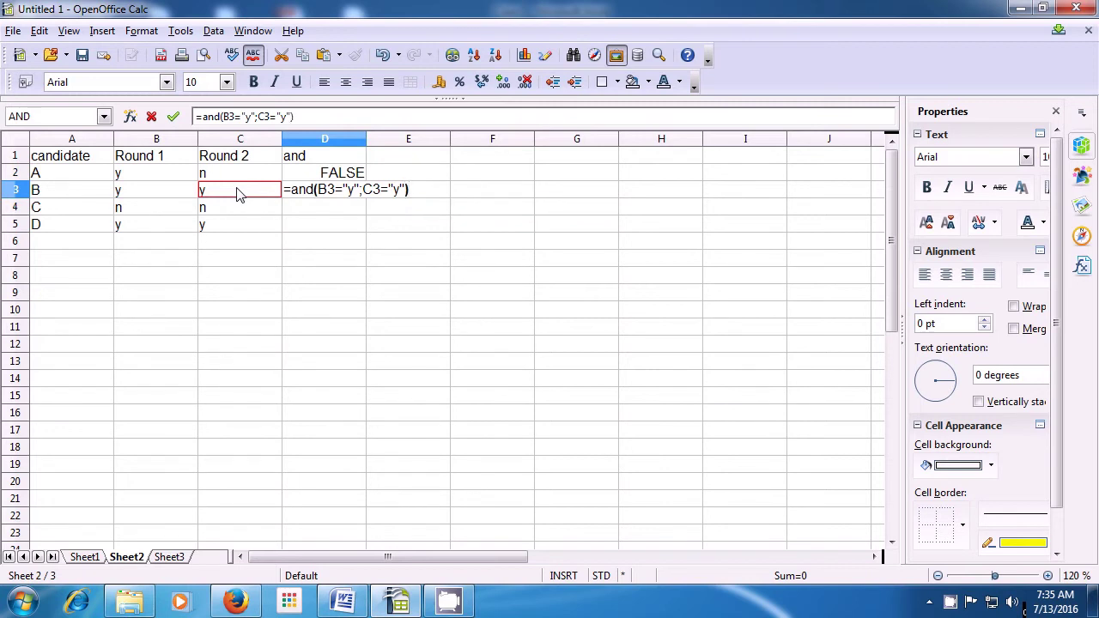
pyautogui.press('Return')
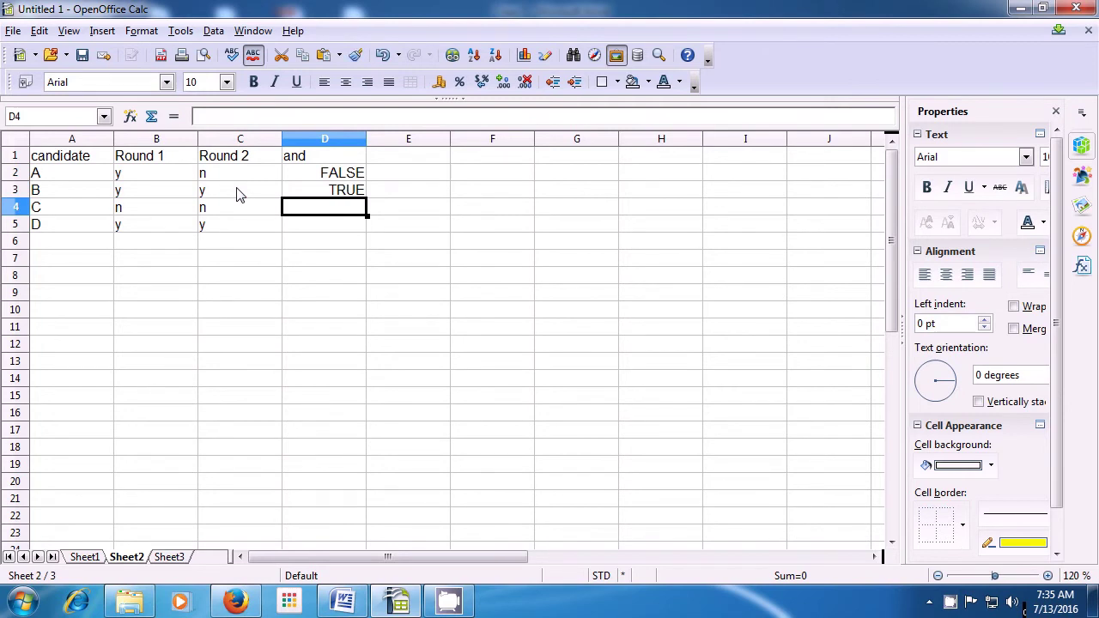
# Review the AND formula in D3 and fill it down through D5 for candidates C and D
pyautogui.doubleClick(345, 192)
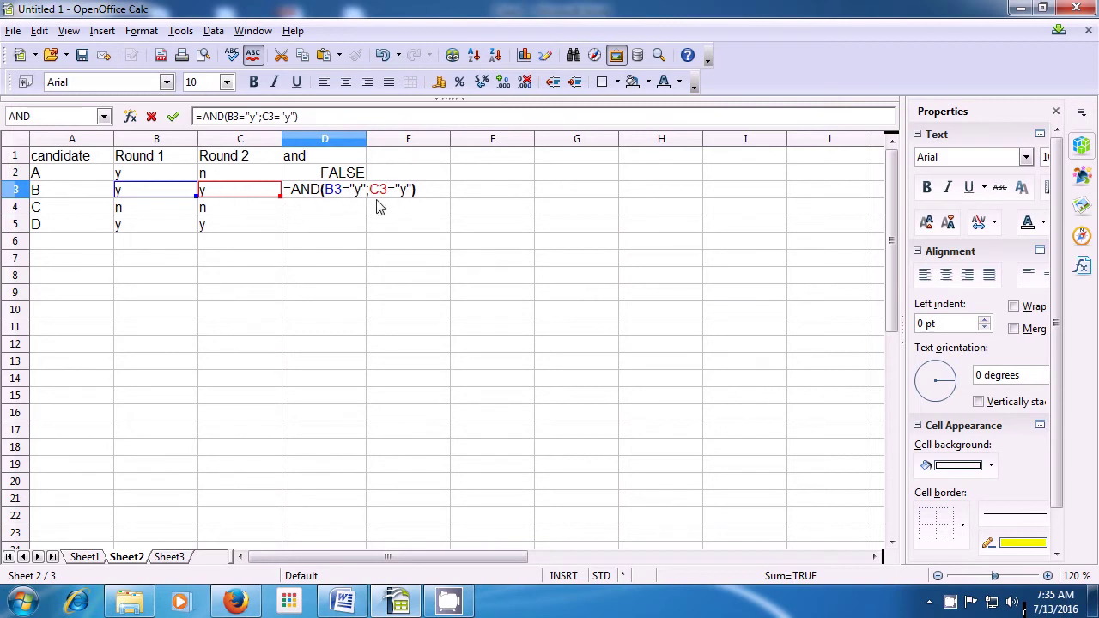
pyautogui.press('Return')
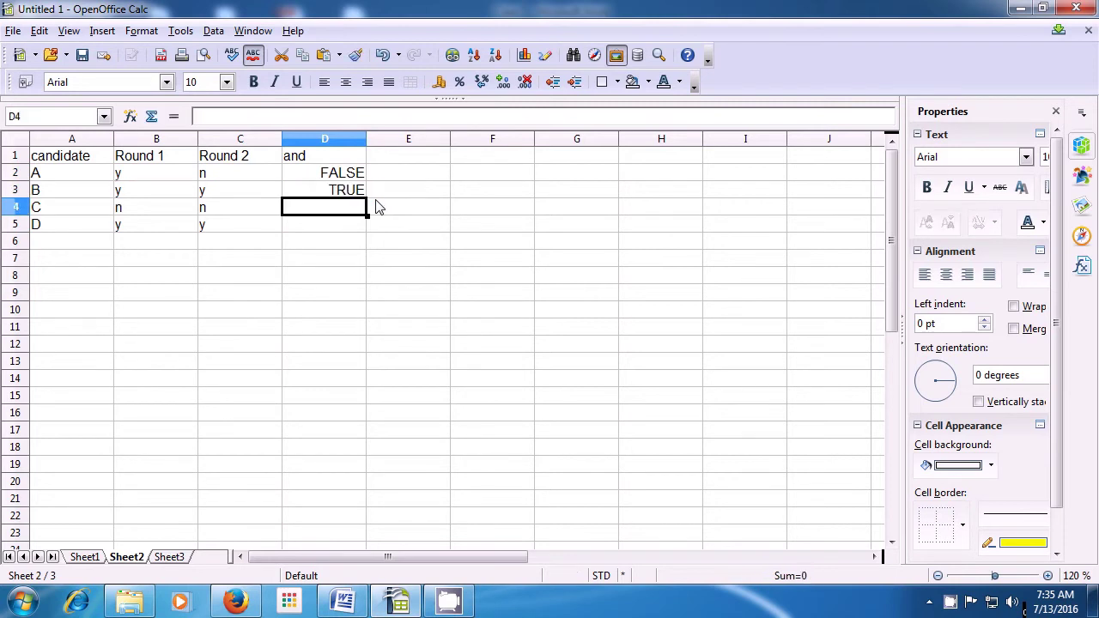
pyautogui.write('=')
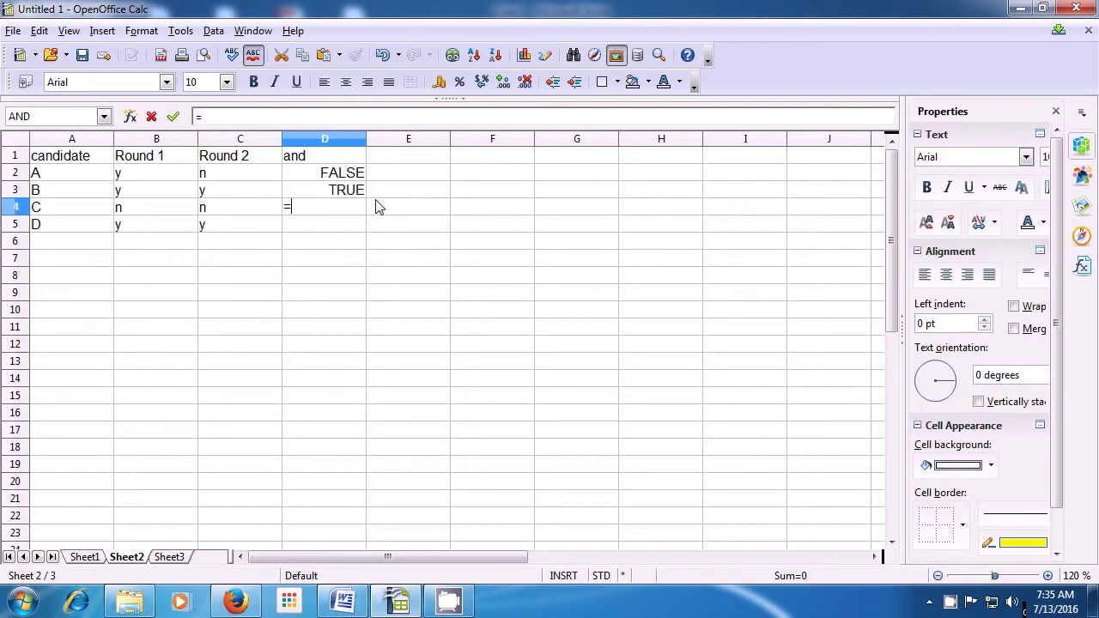
pyautogui.press('BackSpace')
pyautogui.click(358, 196)
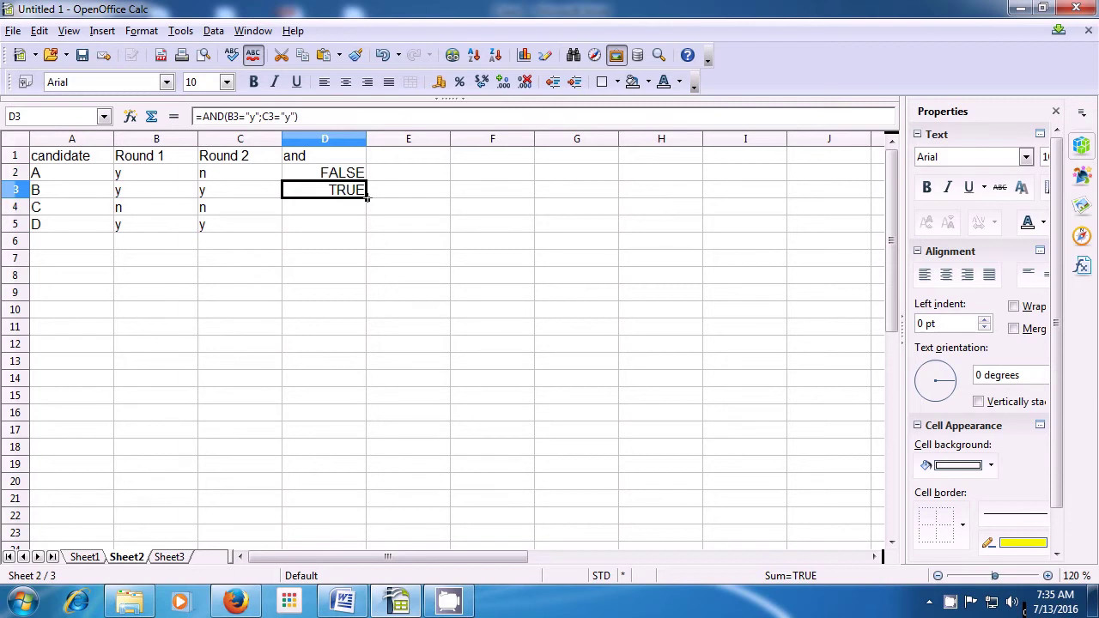
pyautogui.moveTo(366, 198); pyautogui.dragTo(369, 225)
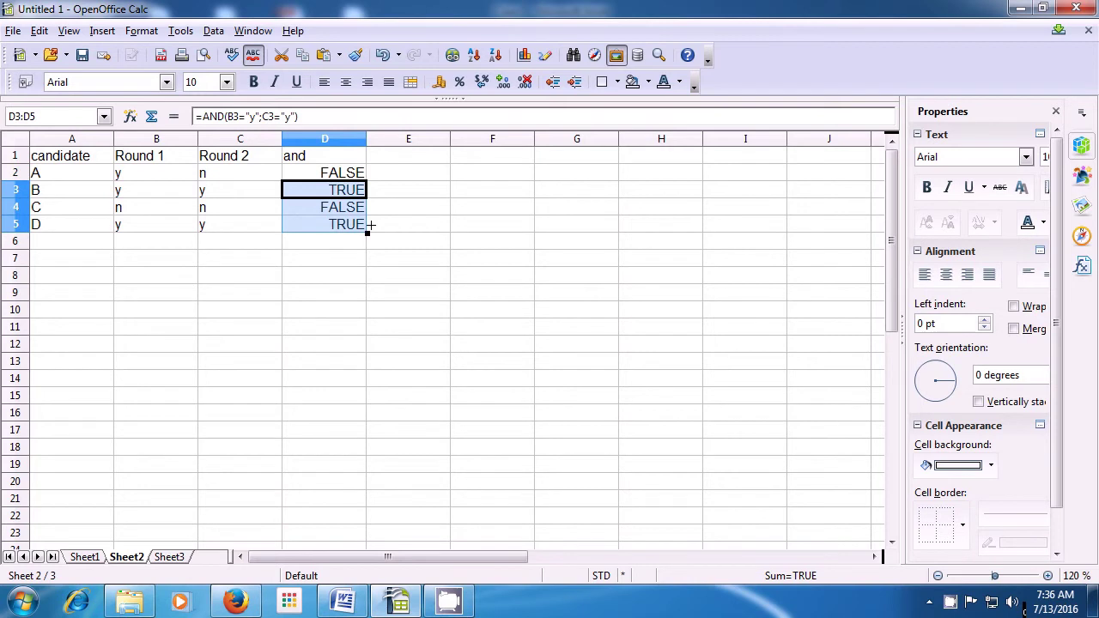
pyautogui.click(386, 224)
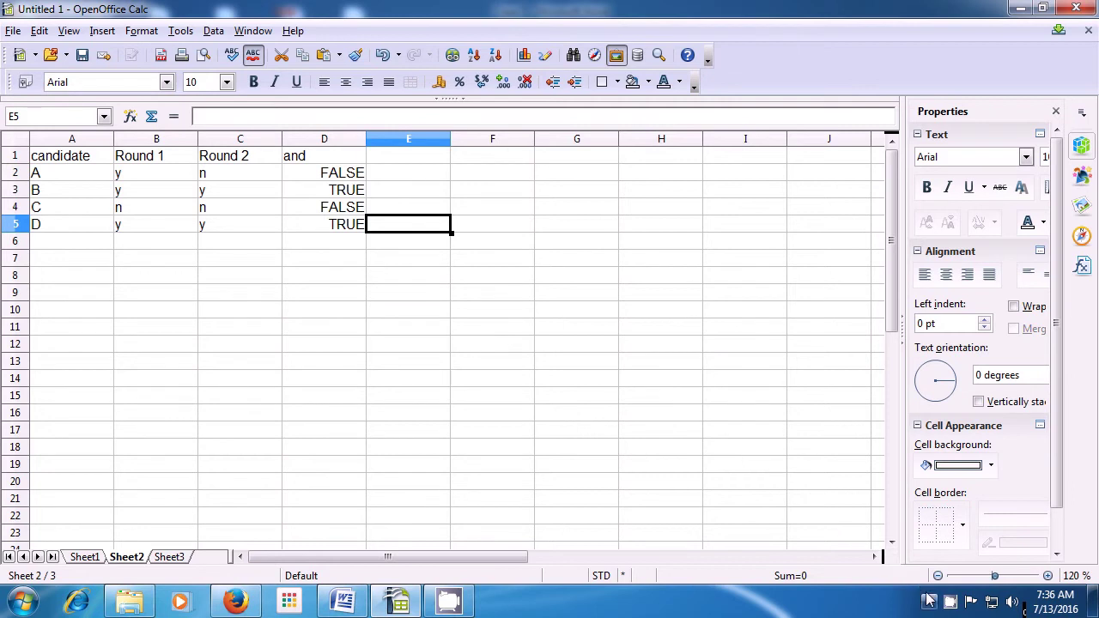
pyautogui.rightClick(949, 604)
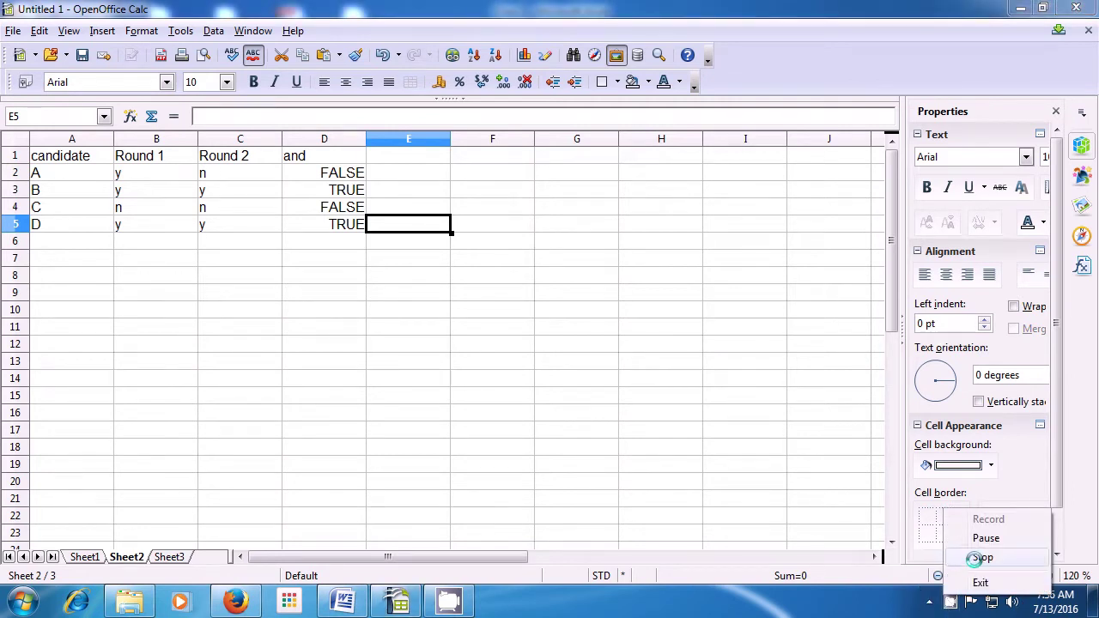
pyautogui.click(982, 557)
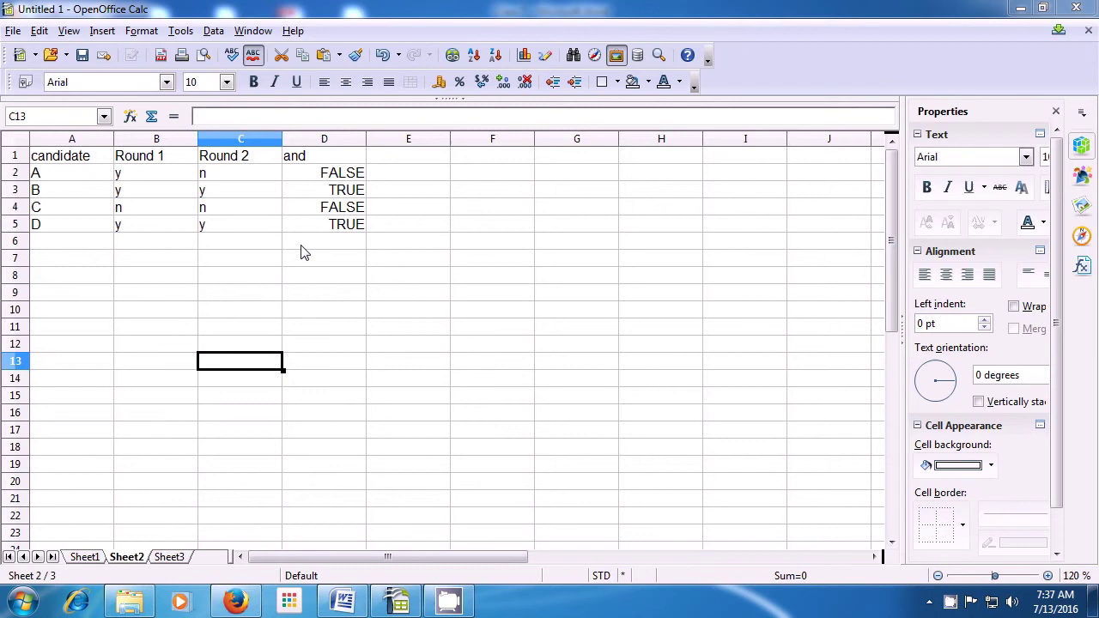
# Enter the column heading "or" in cell E1 of the candidate table
pyautogui.click(408, 163)
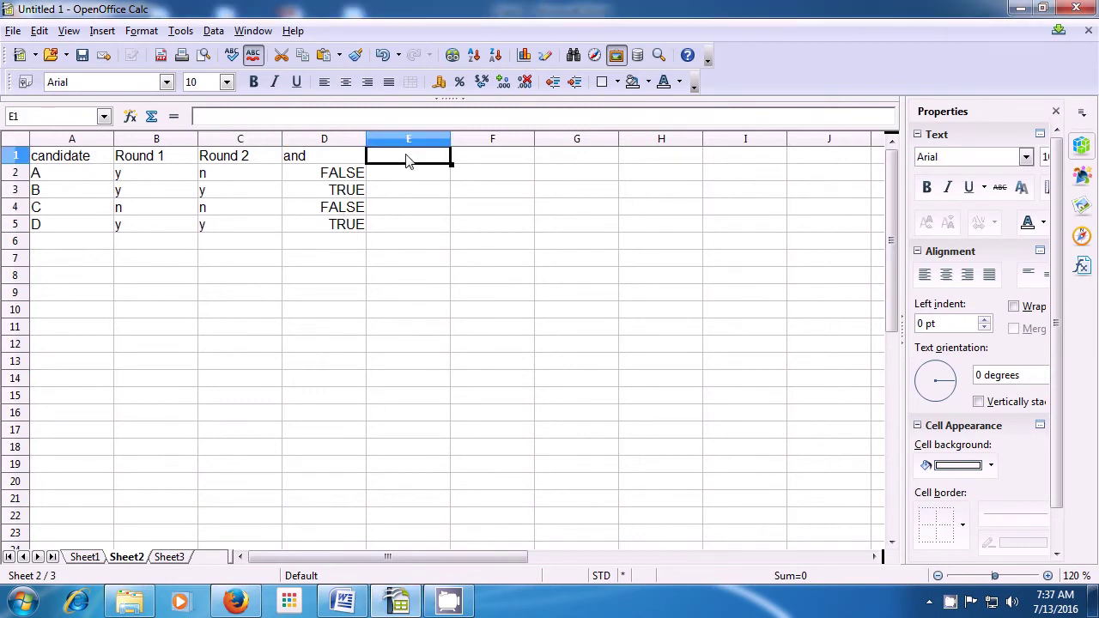
pyautogui.write('or')
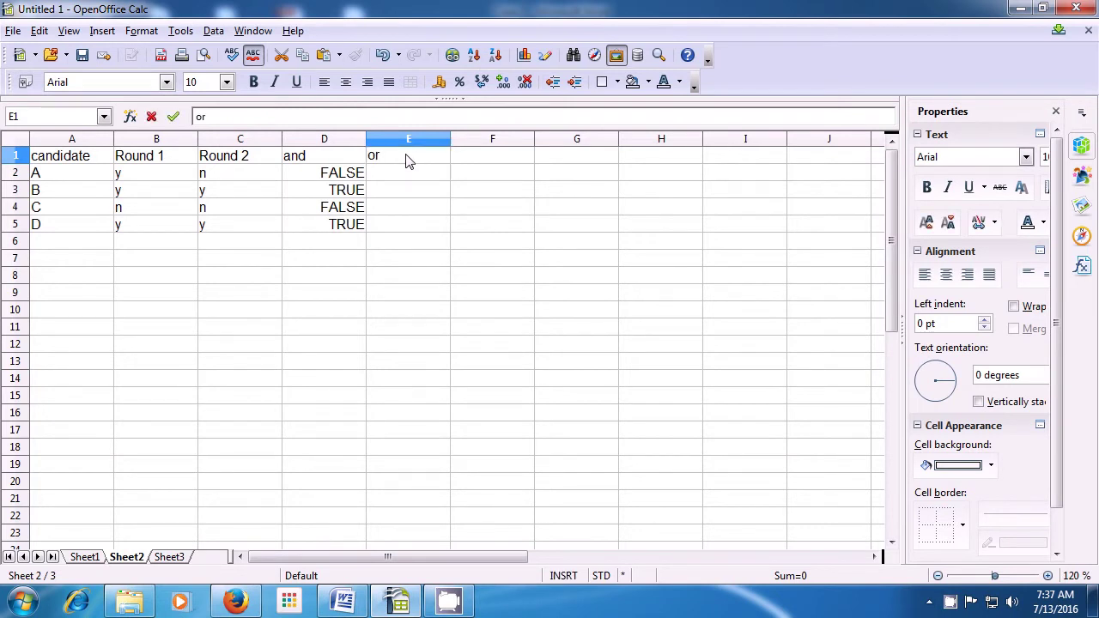
pyautogui.click(416, 172)
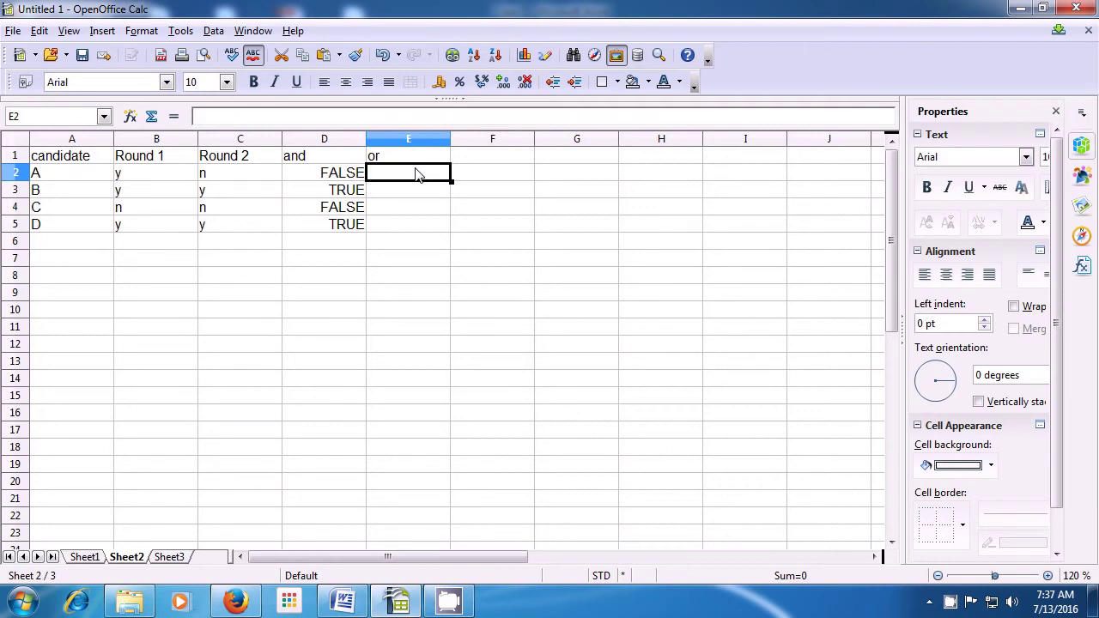
# Enter the formula =or(B2="y";C2="y") in E2 to test whether candidate A passed either round
pyautogui.write('=')
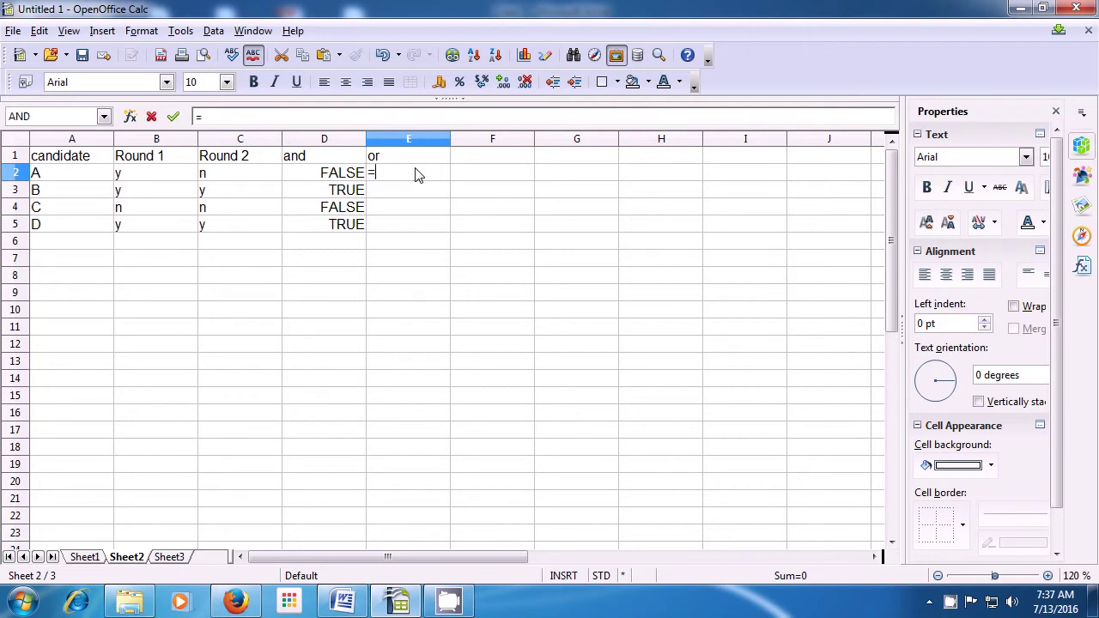
pyautogui.write('or(')
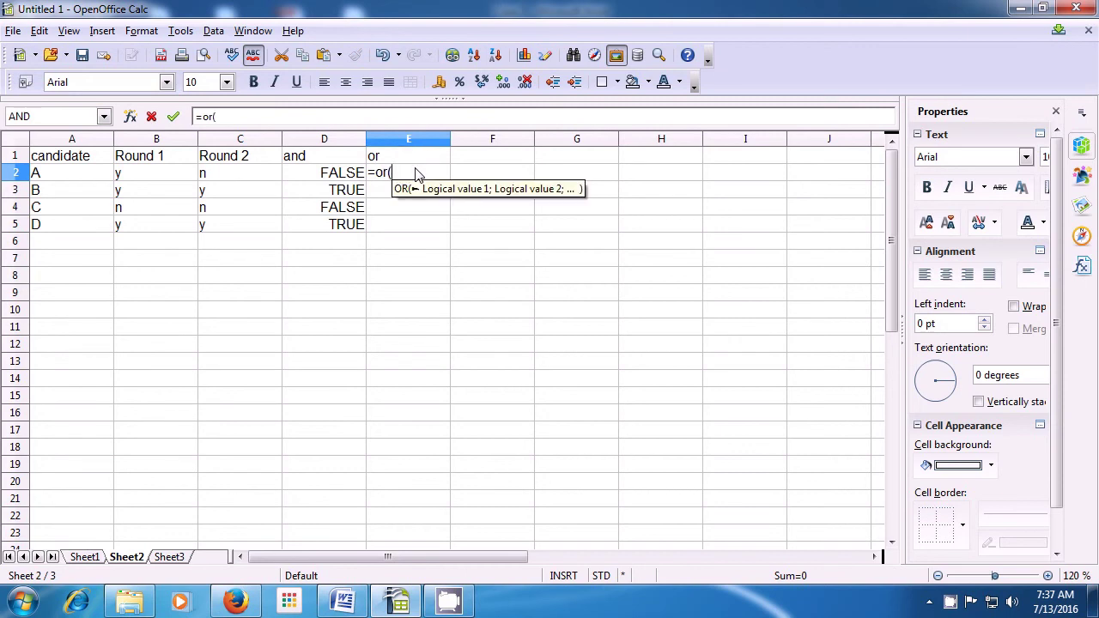
pyautogui.click(123, 178)
pyautogui.write('=')
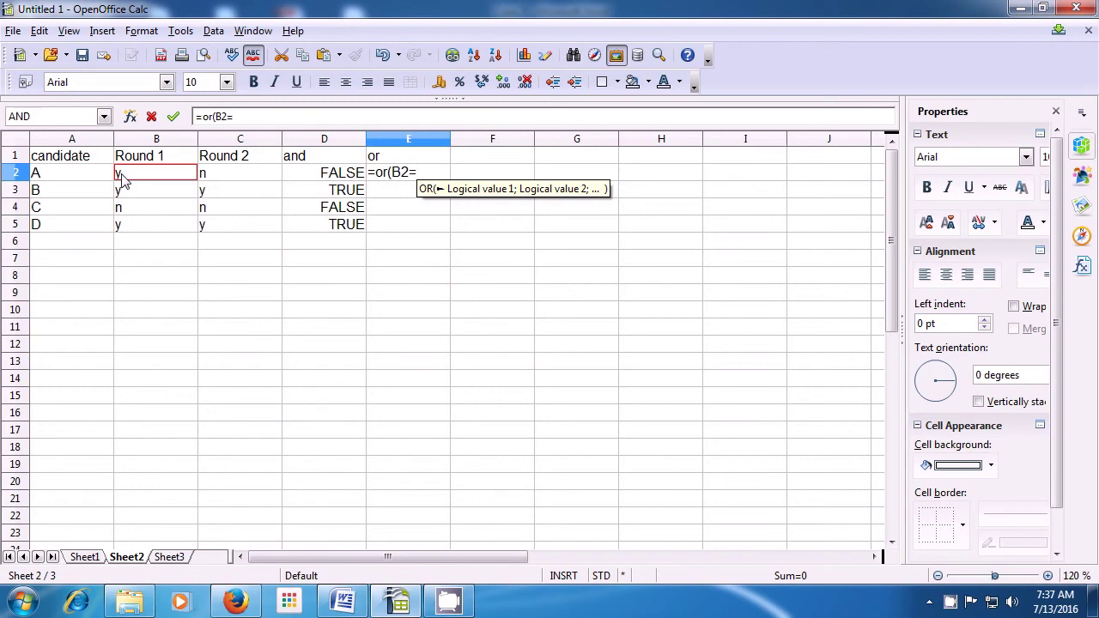
pyautogui.write('"')
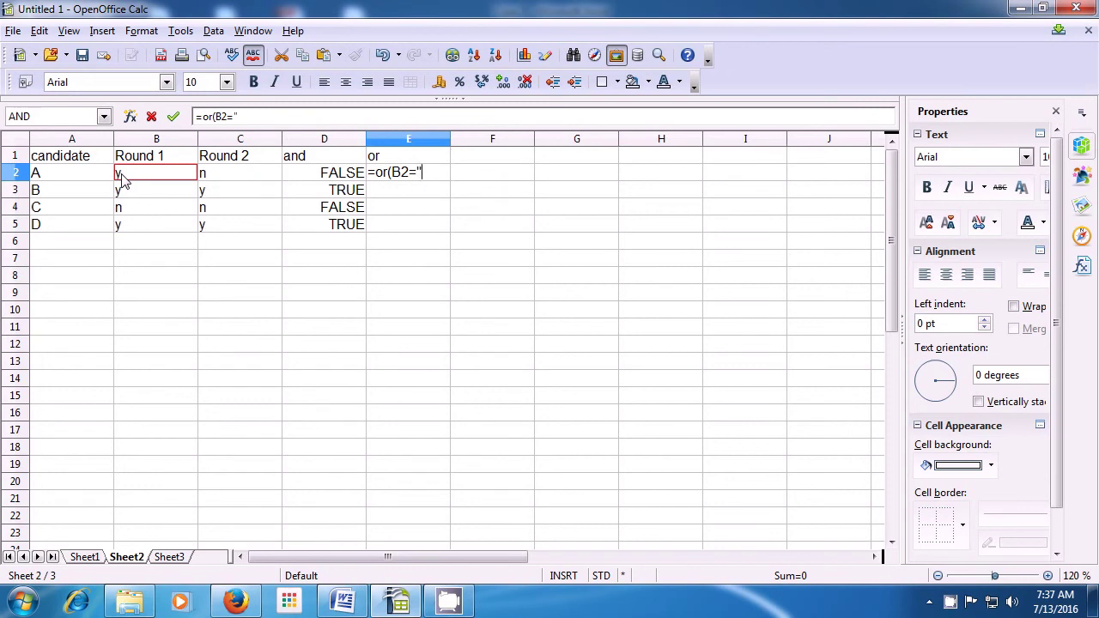
pyautogui.write('y"')
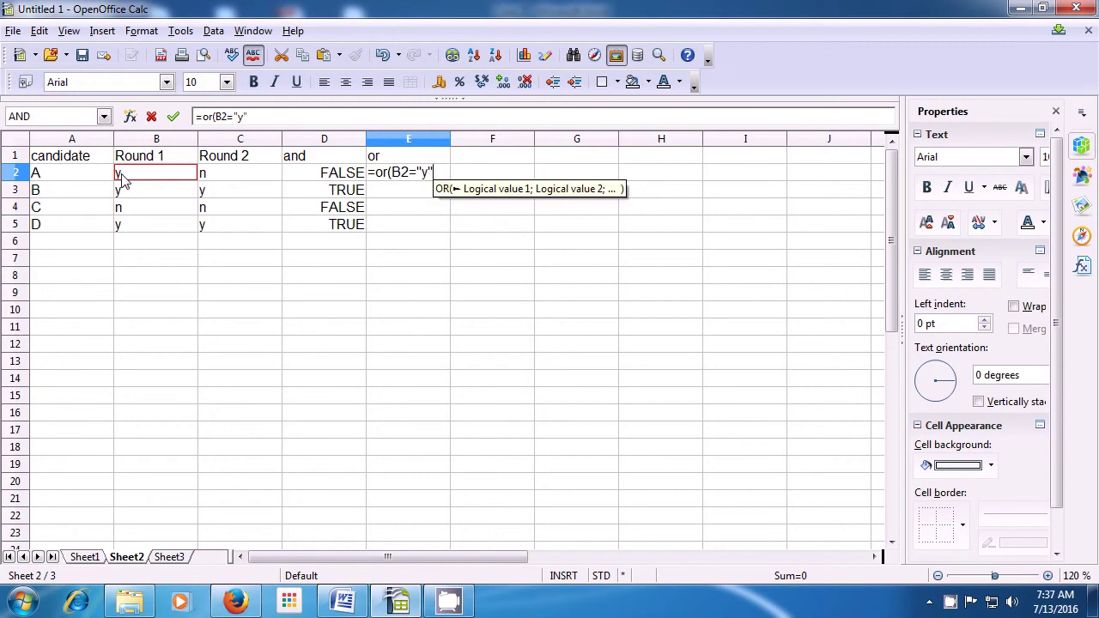
pyautogui.write(';')
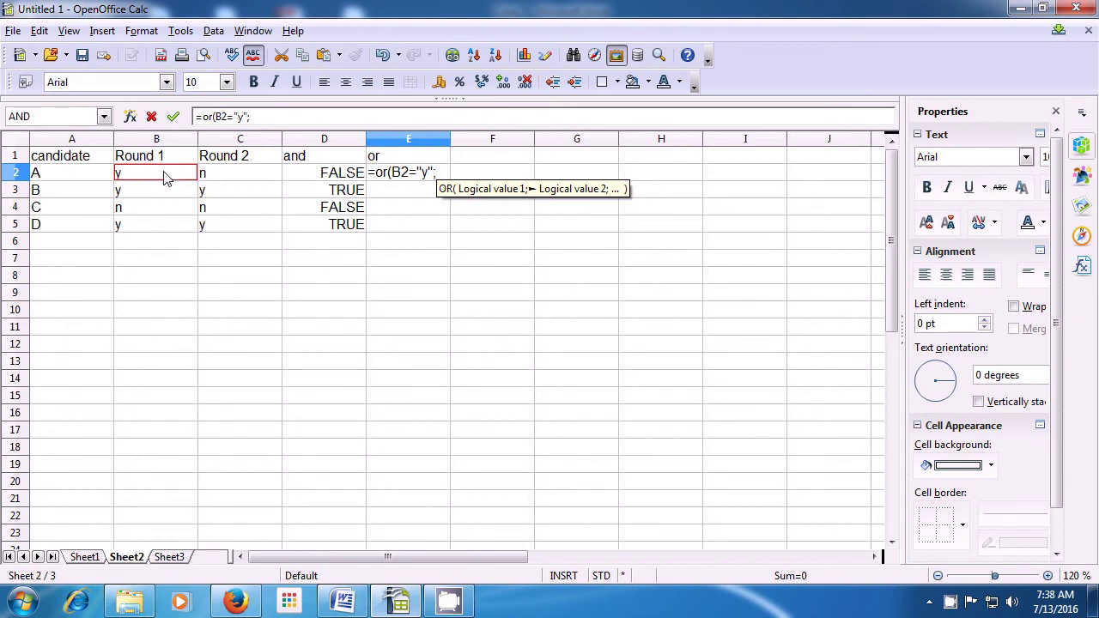
pyautogui.click(206, 176)
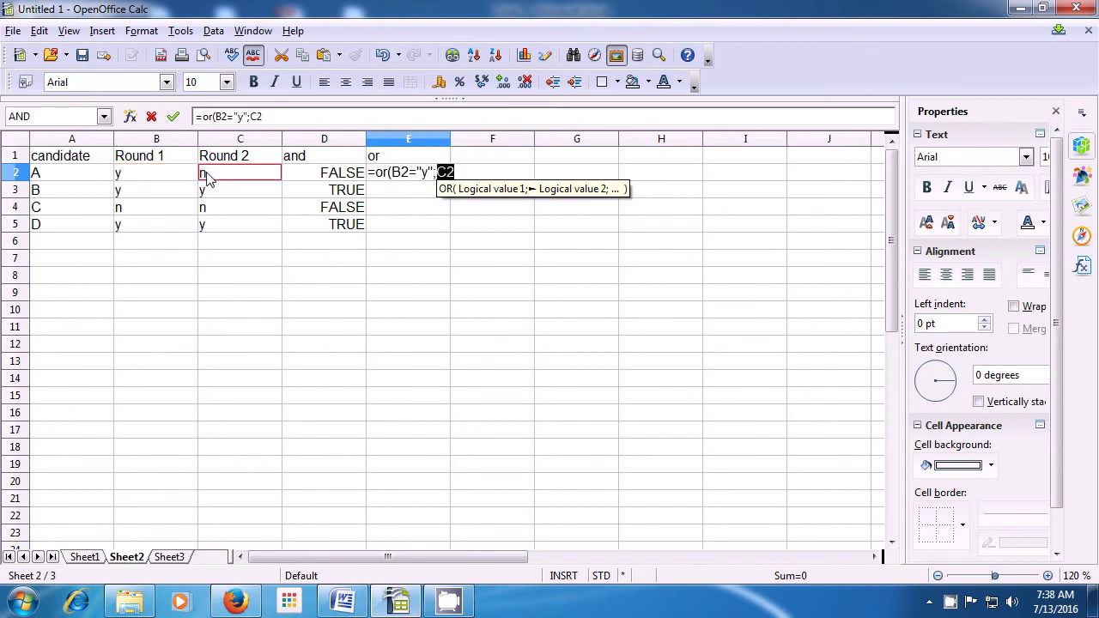
pyautogui.write('=')
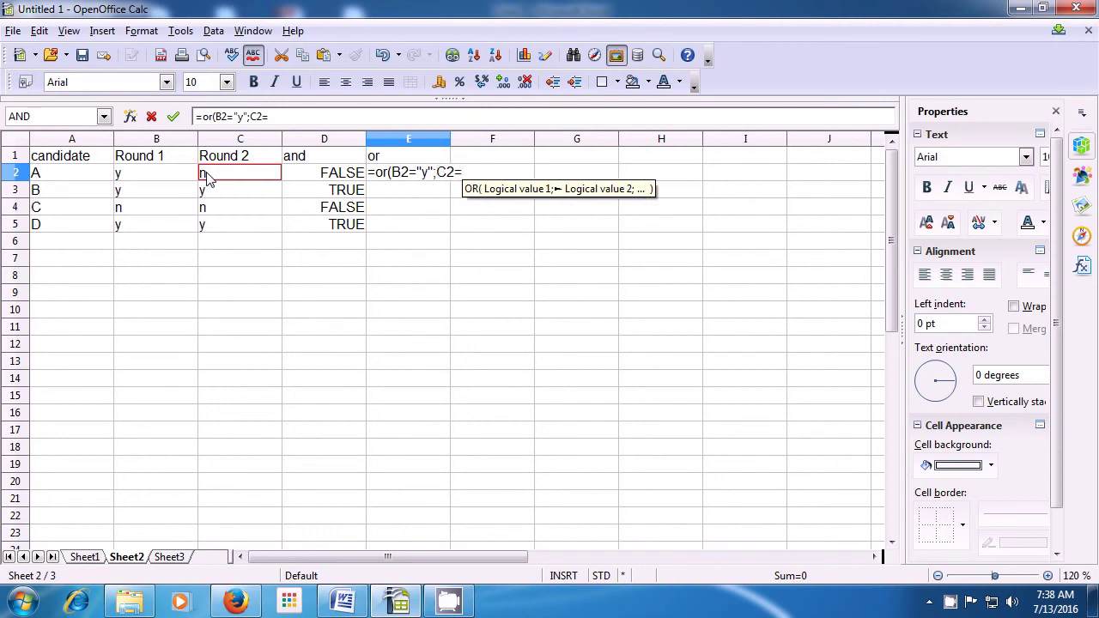
pyautogui.write('"')
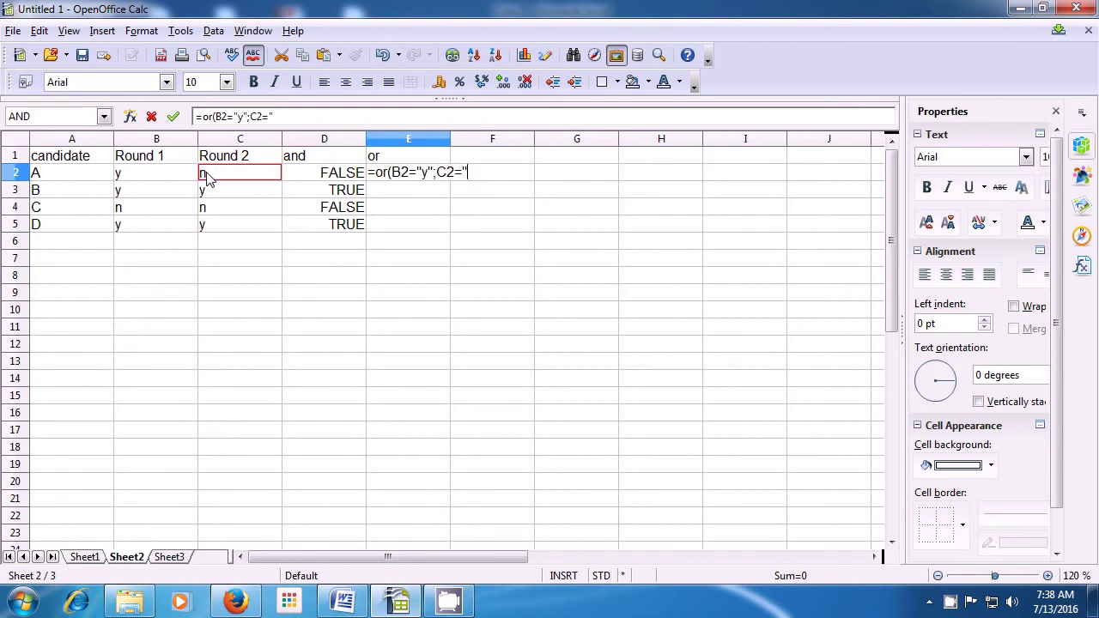
pyautogui.write('y"')
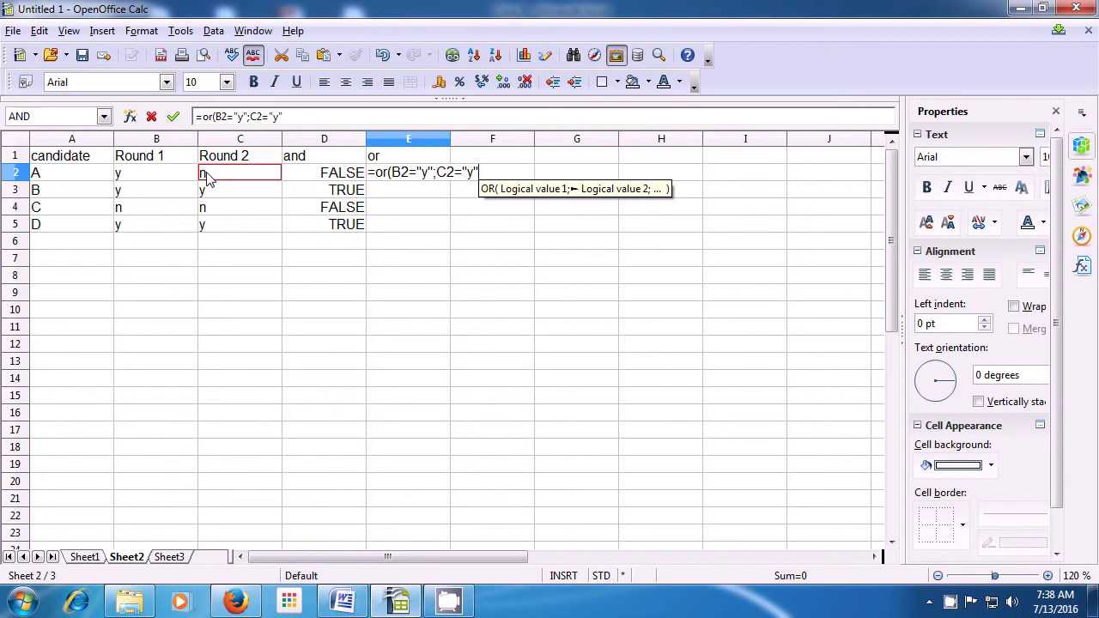
pyautogui.write(')')
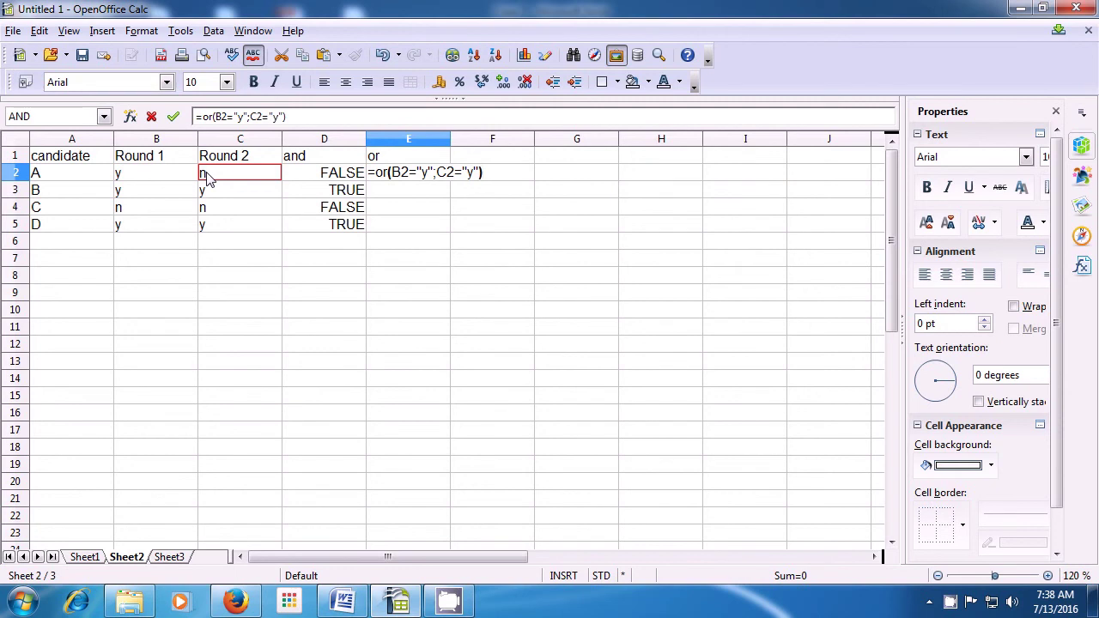
pyautogui.press('Return')
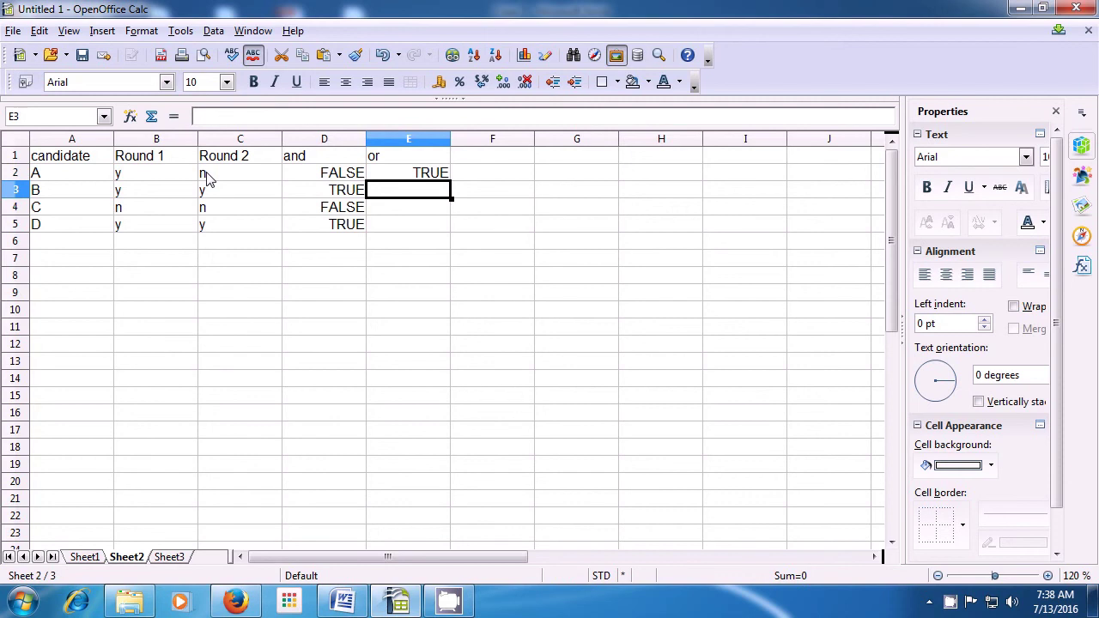
# Review the OR formula in E2 and fill it down to E3 for candidate B
pyautogui.doubleClick(421, 179)
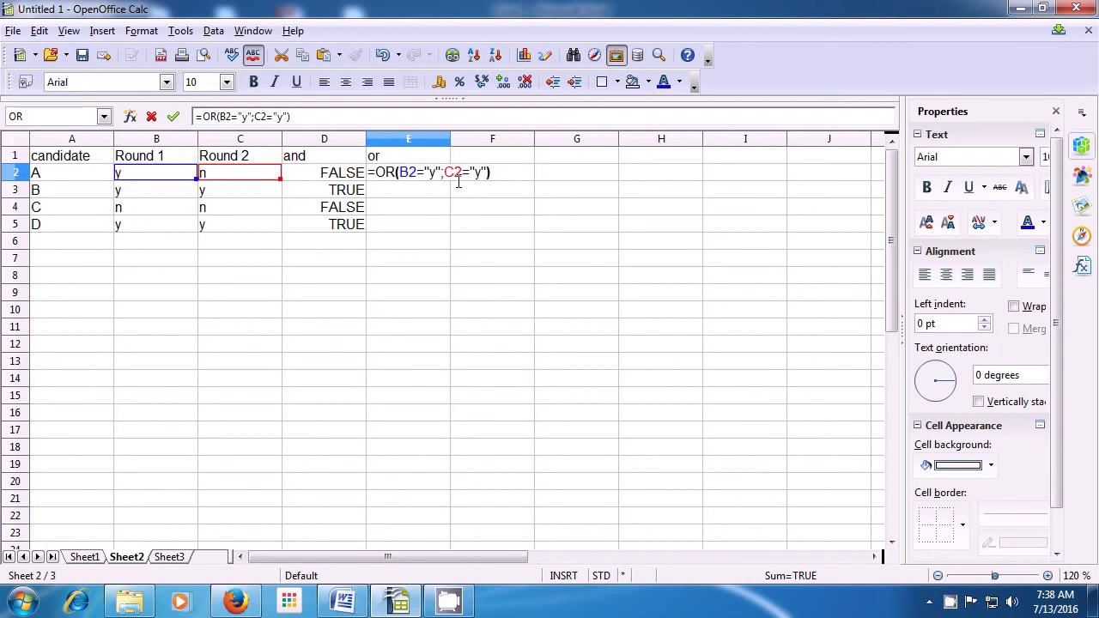
pyautogui.press('Return')
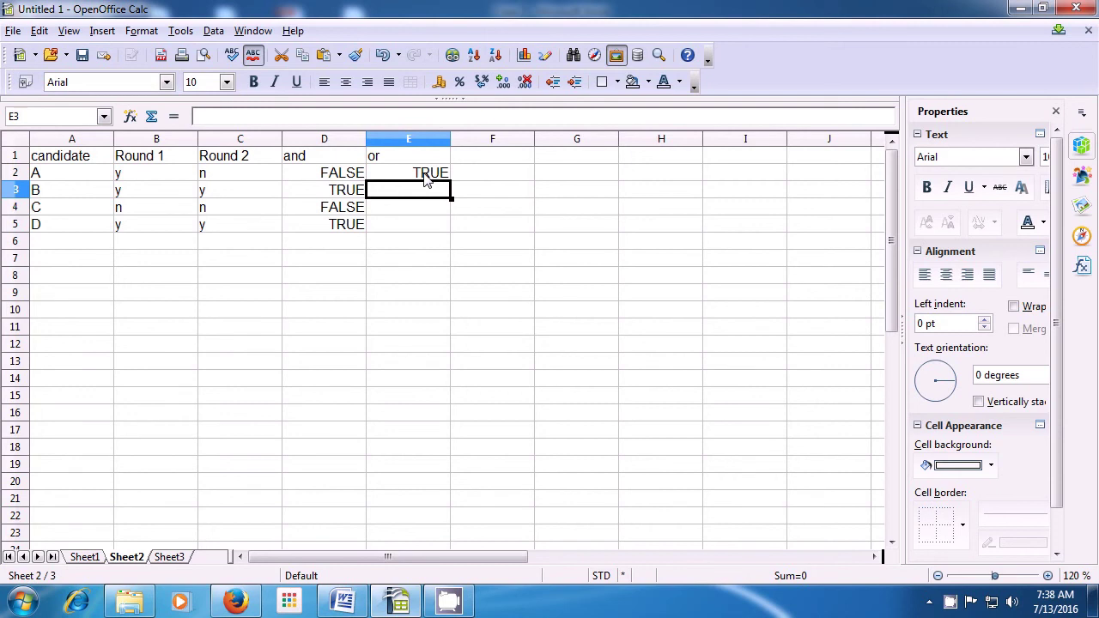
pyautogui.click(426, 176)
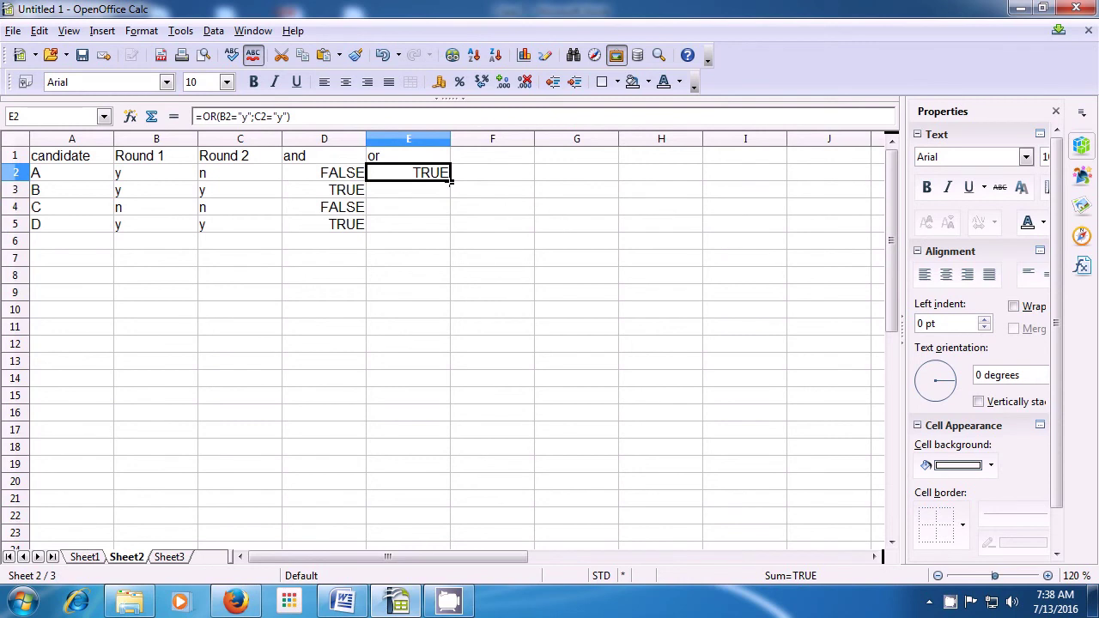
pyautogui.moveTo(450, 181); pyautogui.dragTo(450, 199)
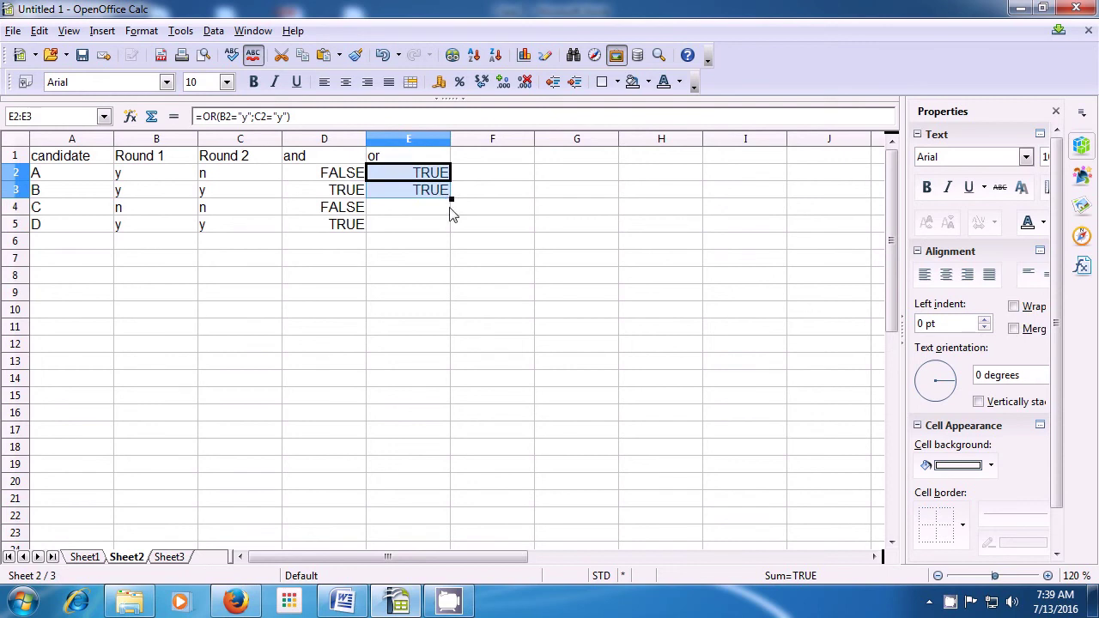
# Enter the formula =or(B4="y";C4="y") in E4 to test whether candidate C passed either round
pyautogui.click(449, 213)
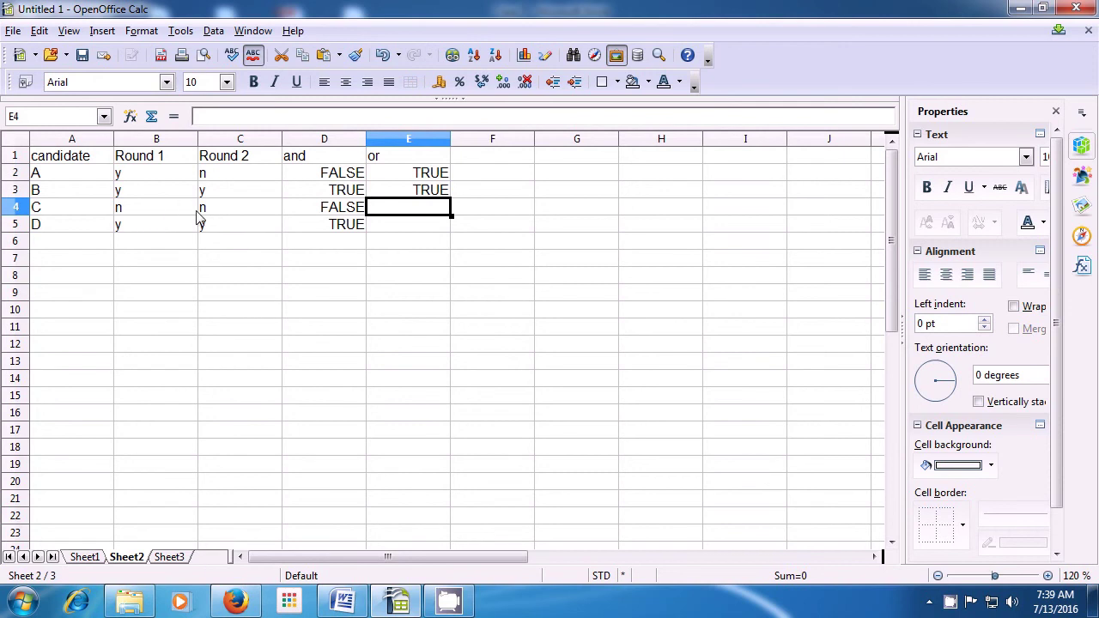
pyautogui.write('=')
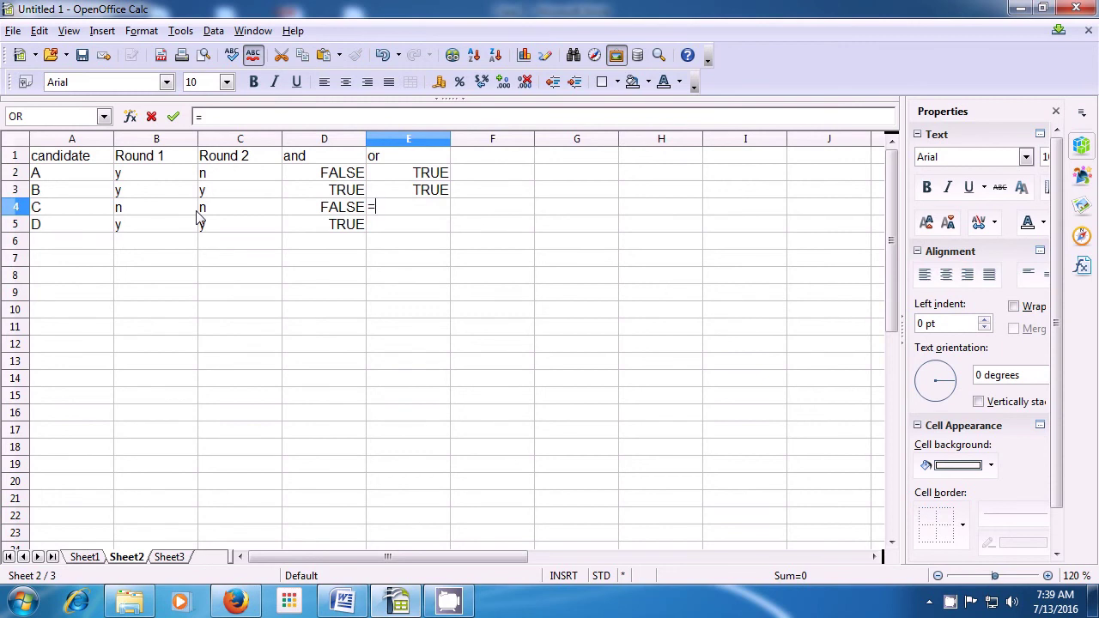
pyautogui.write('or(')
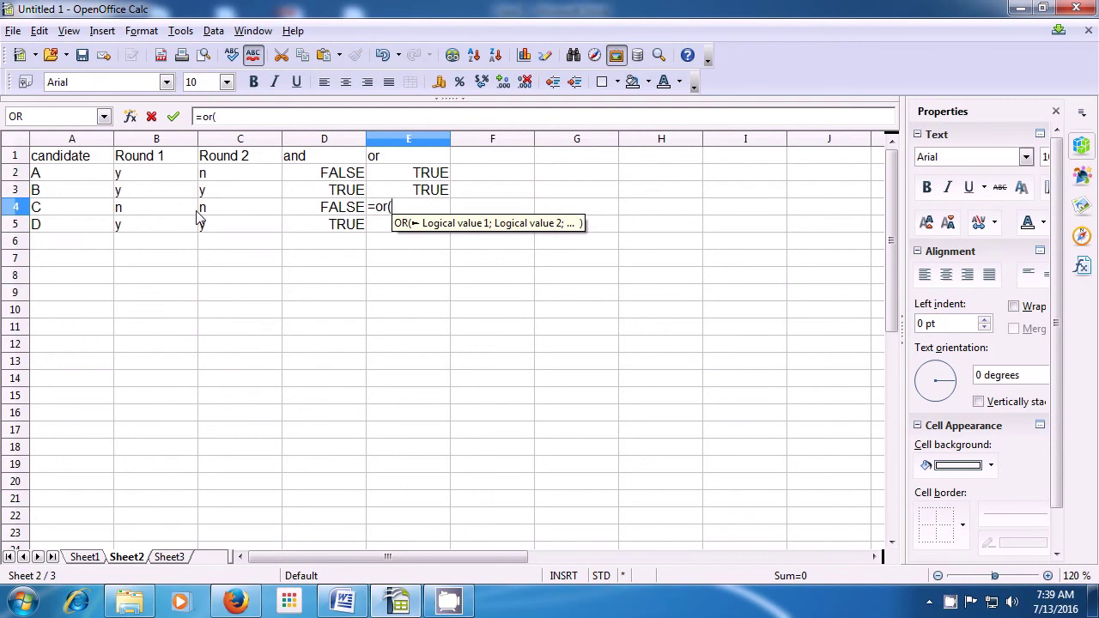
pyautogui.click(135, 212)
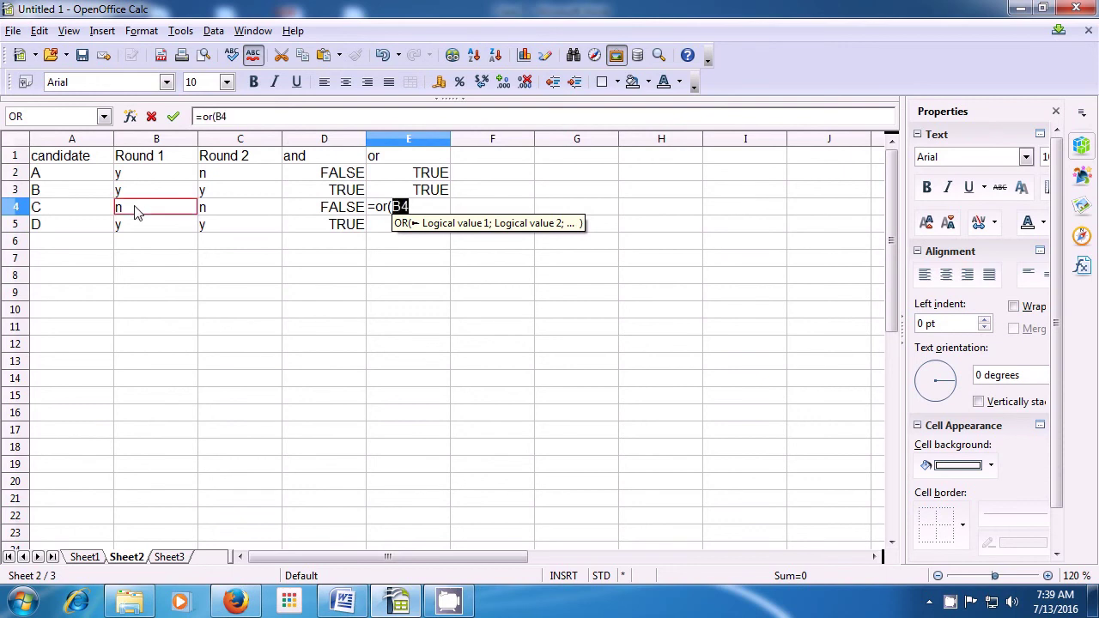
pyautogui.write('=')
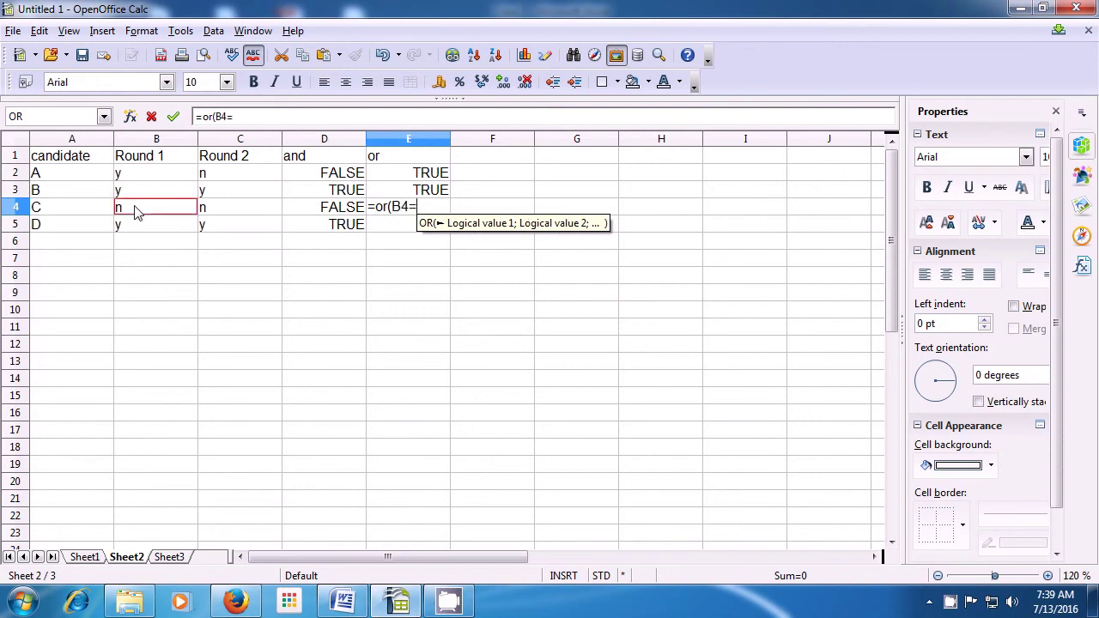
pyautogui.write('"y')
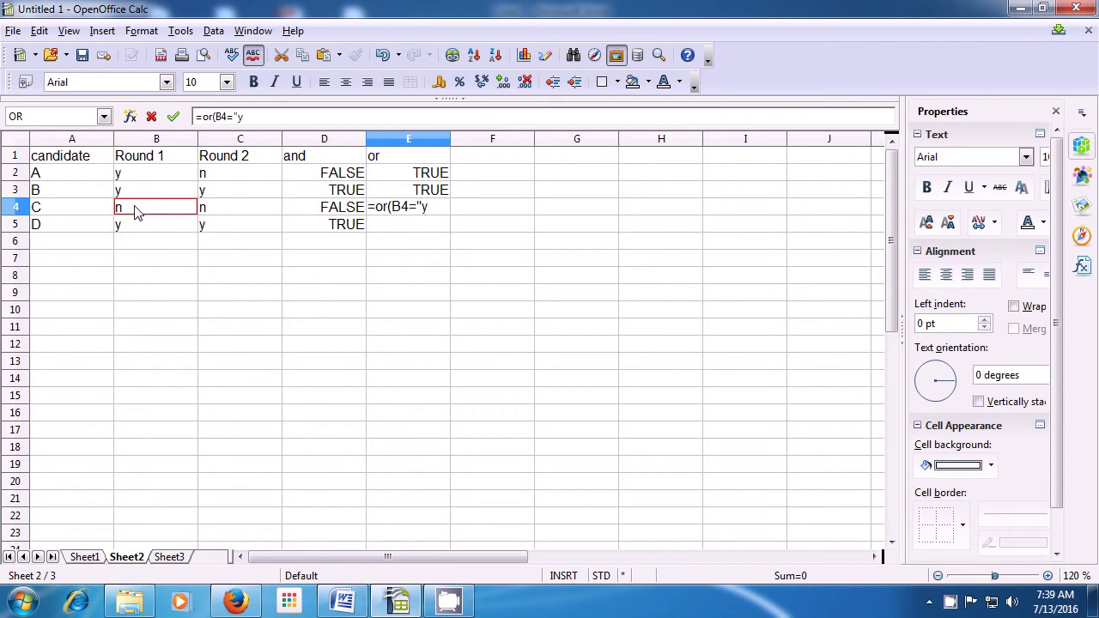
pyautogui.write('"')
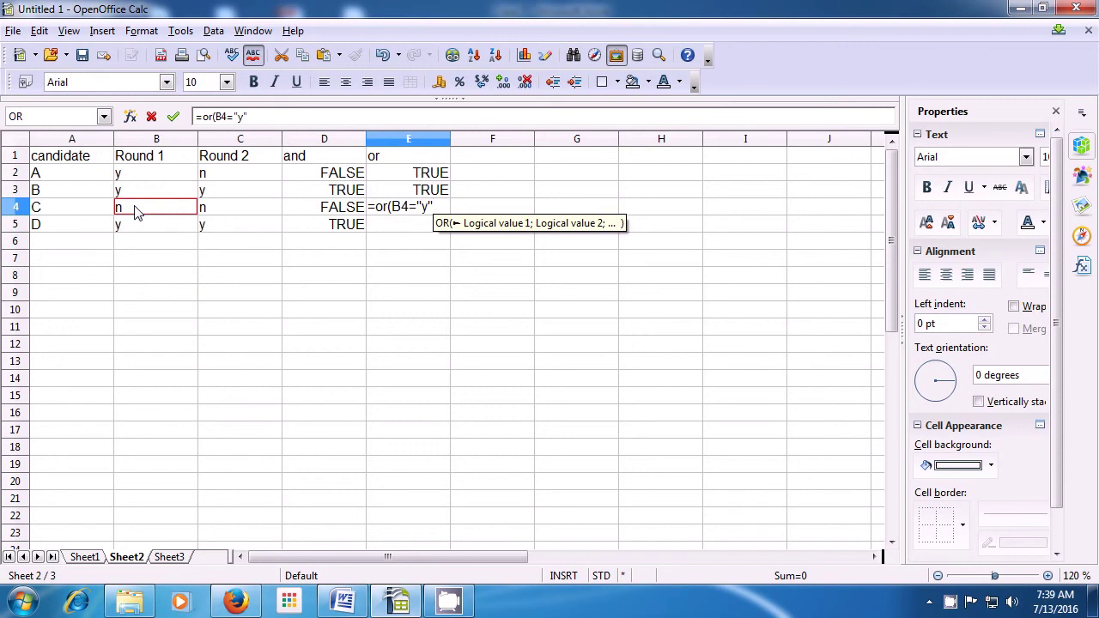
pyautogui.write(';')
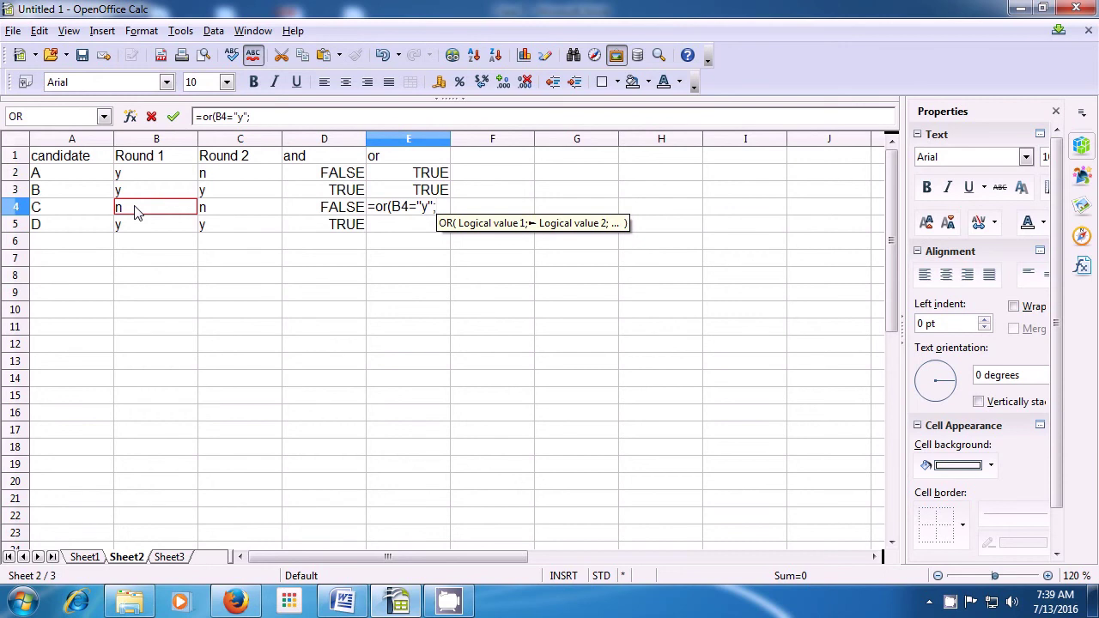
pyautogui.click(212, 212)
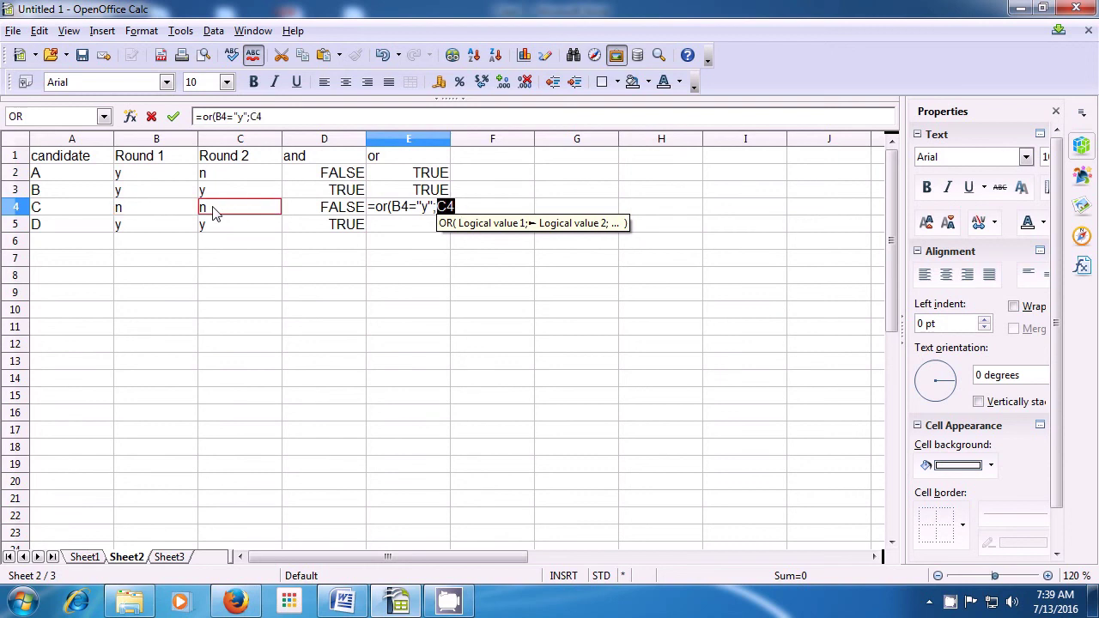
pyautogui.write('=')
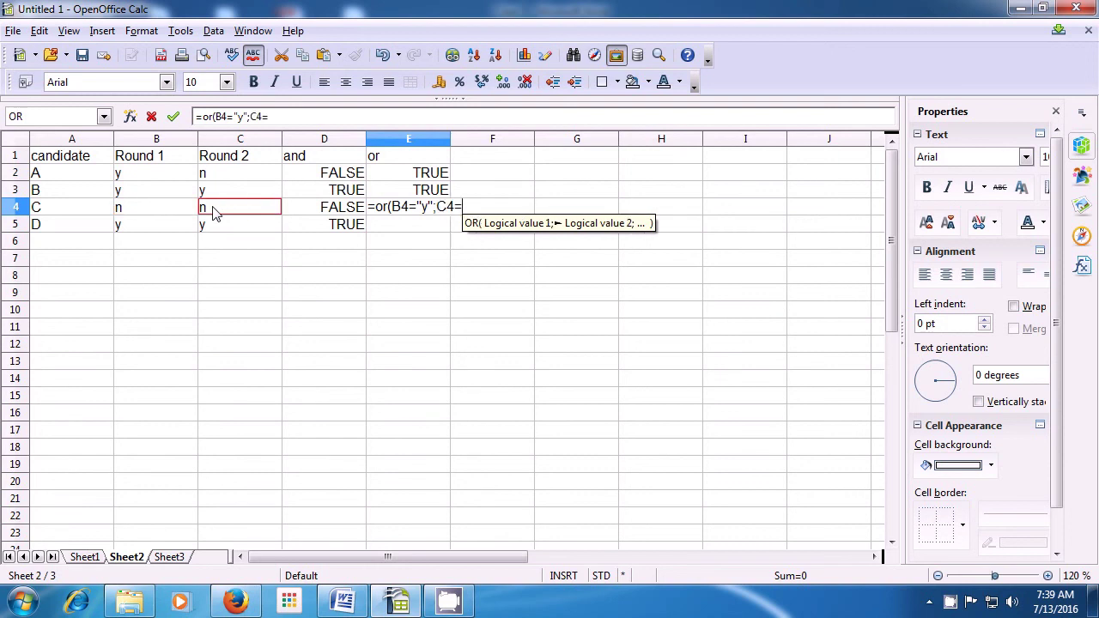
pyautogui.write('"')
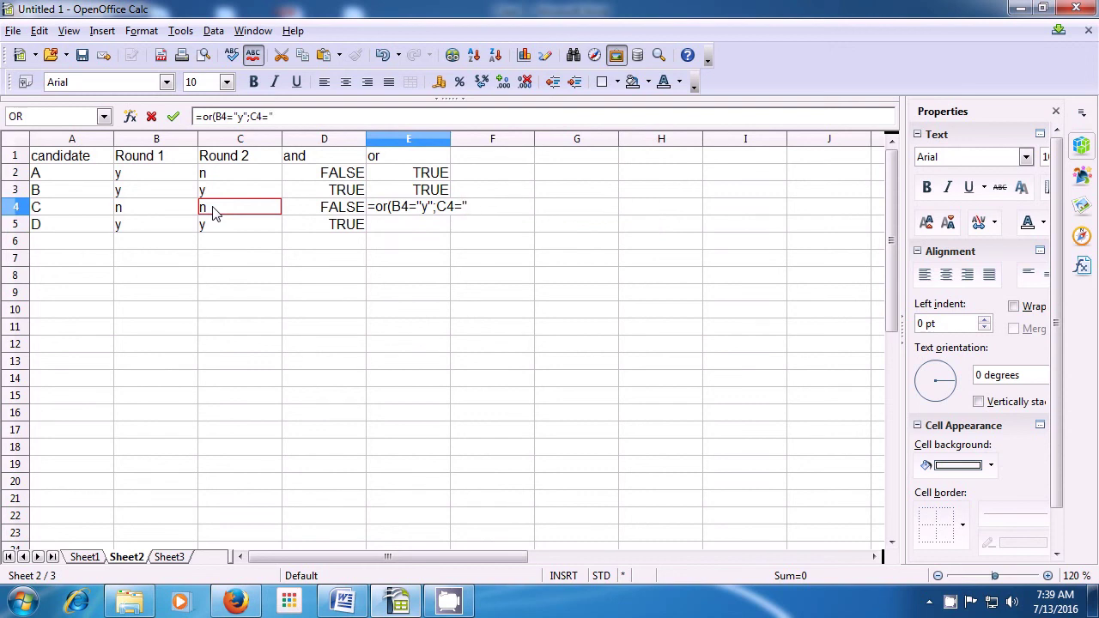
pyautogui.write('y"')
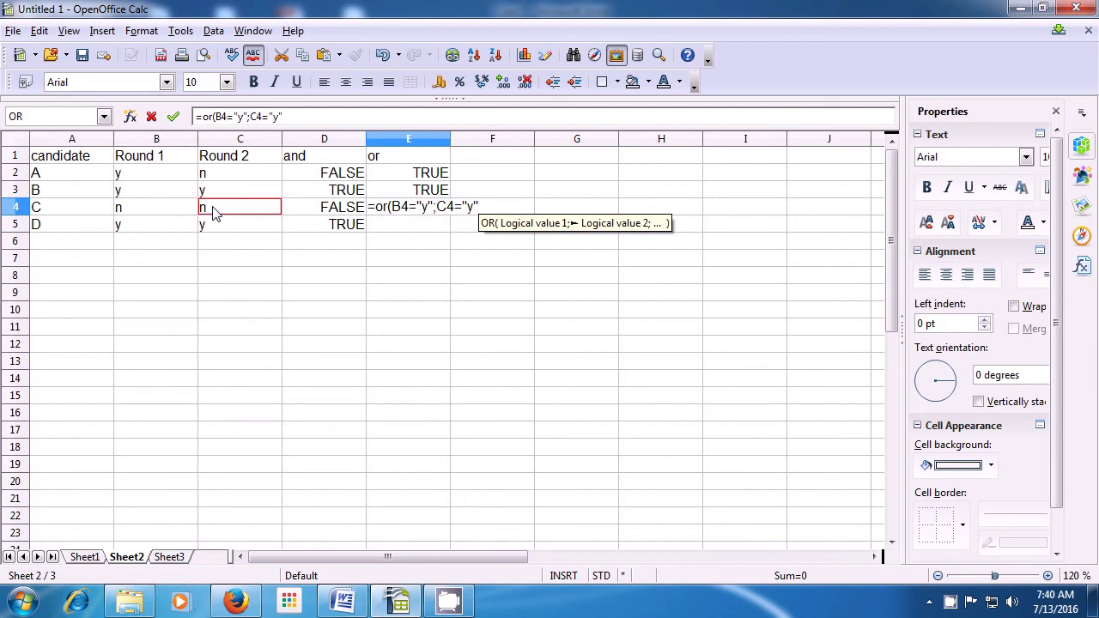
pyautogui.write(')')
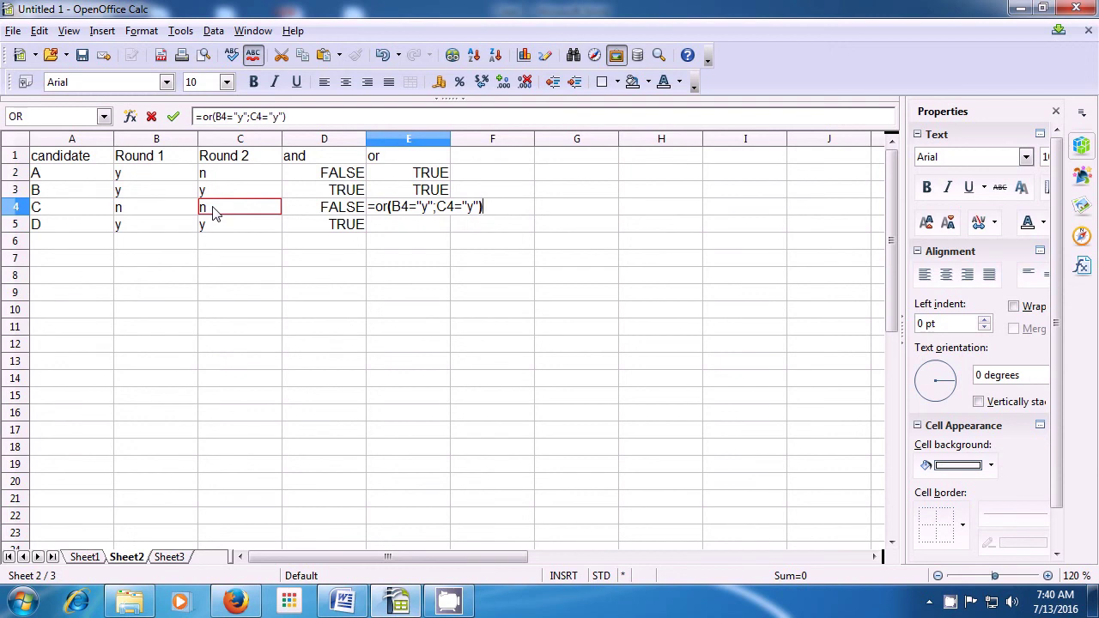
pyautogui.press('Return')
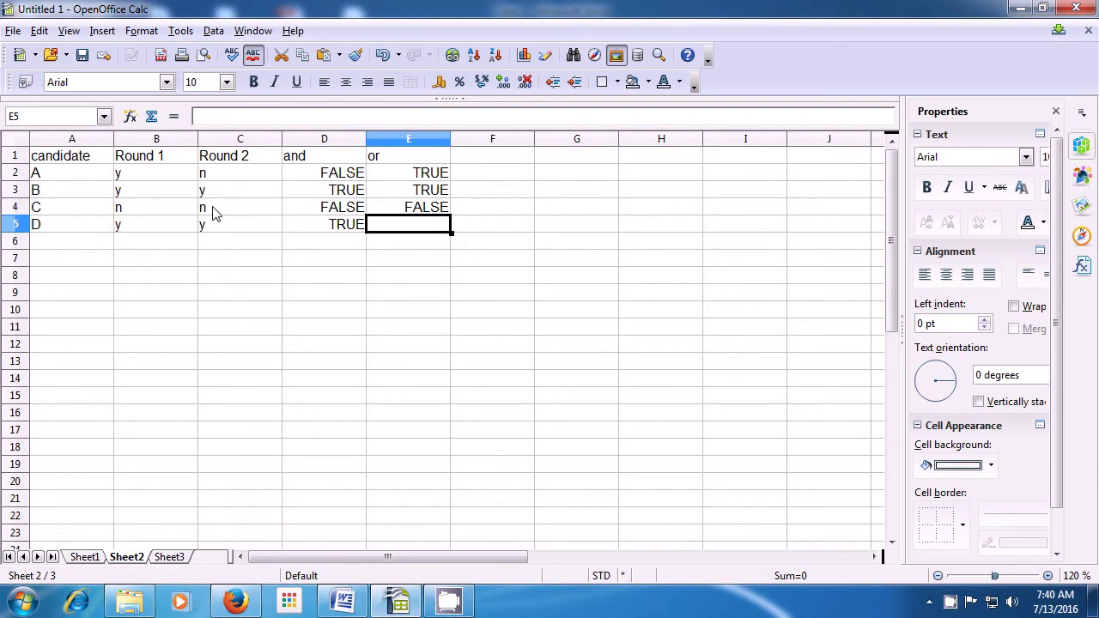
# Review the OR formula in E4 and fill it down to E5 for candidate D
pyautogui.doubleClick(424, 211)
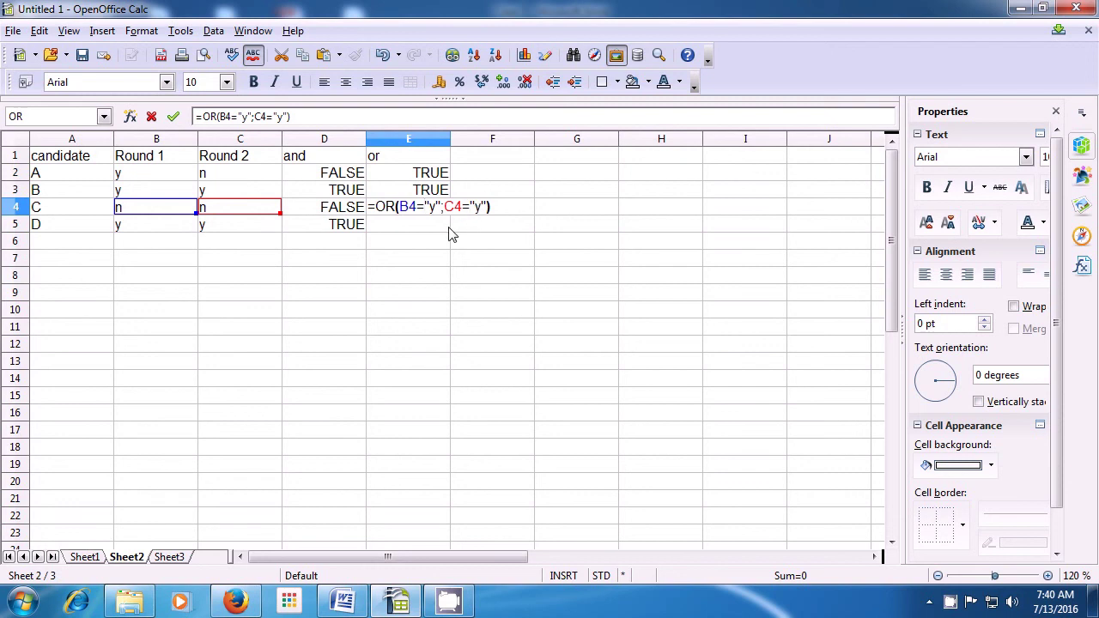
pyautogui.press('Return')
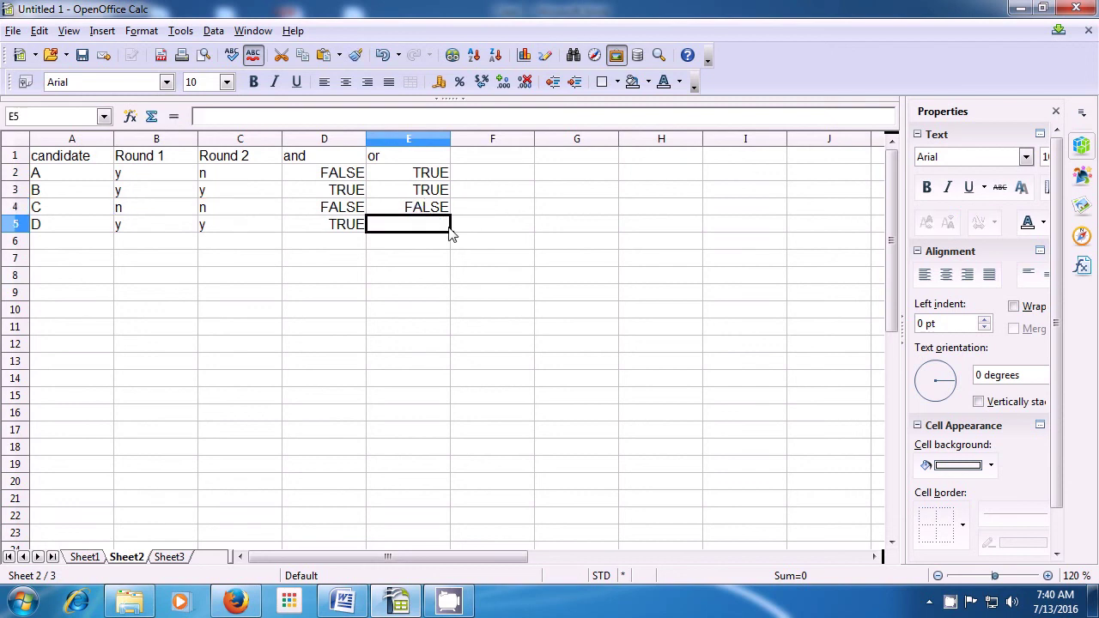
pyautogui.click(429, 210)
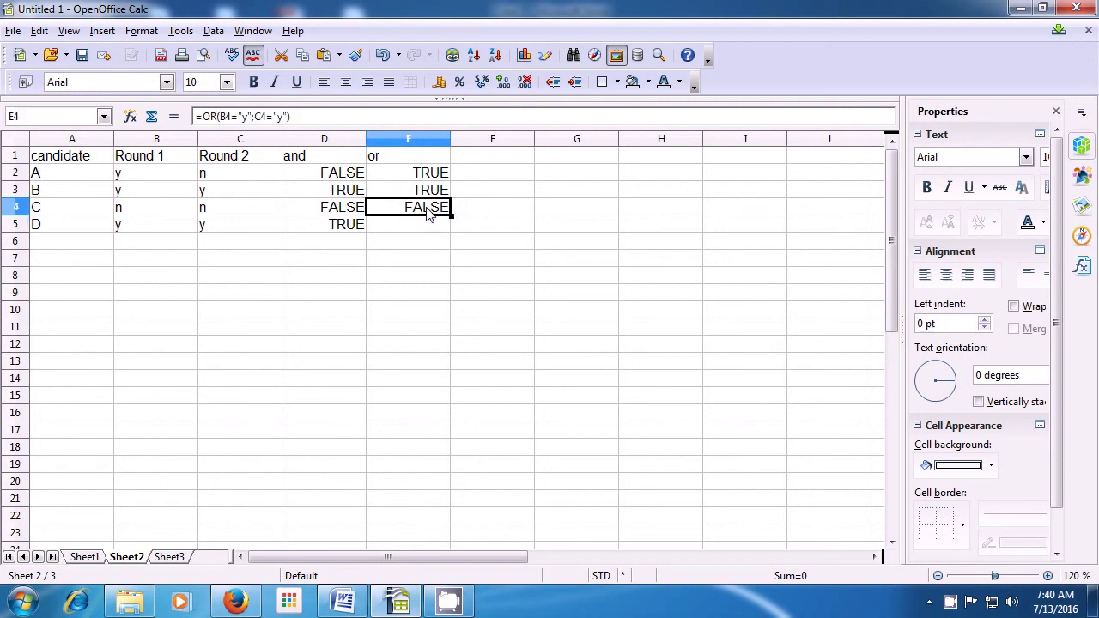
pyautogui.moveTo(451, 216); pyautogui.dragTo(450, 229)
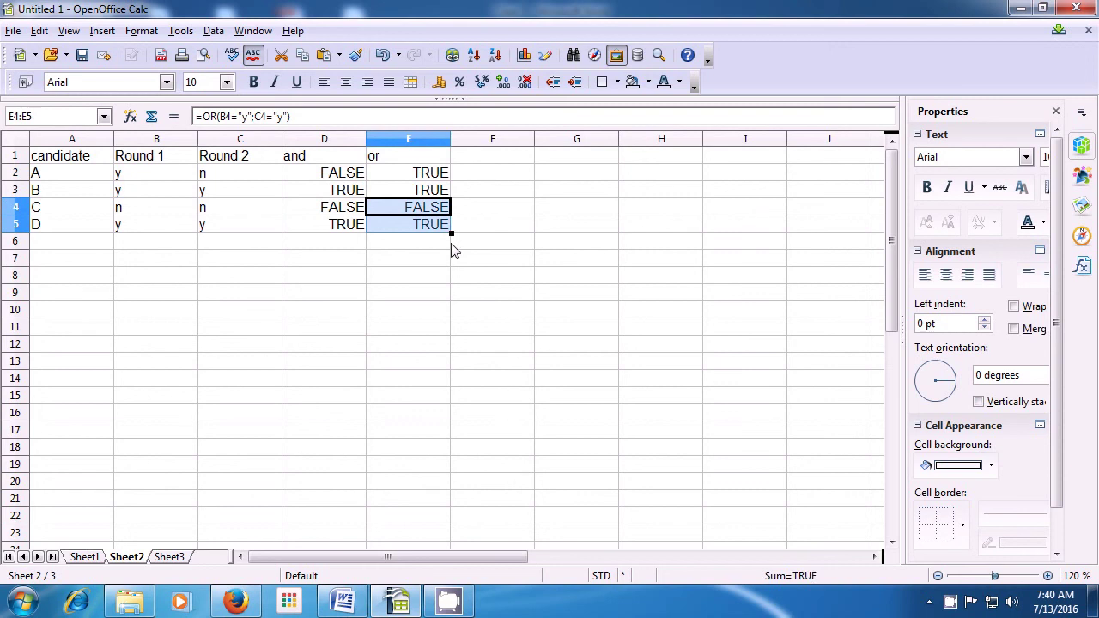
pyautogui.click(452, 249)
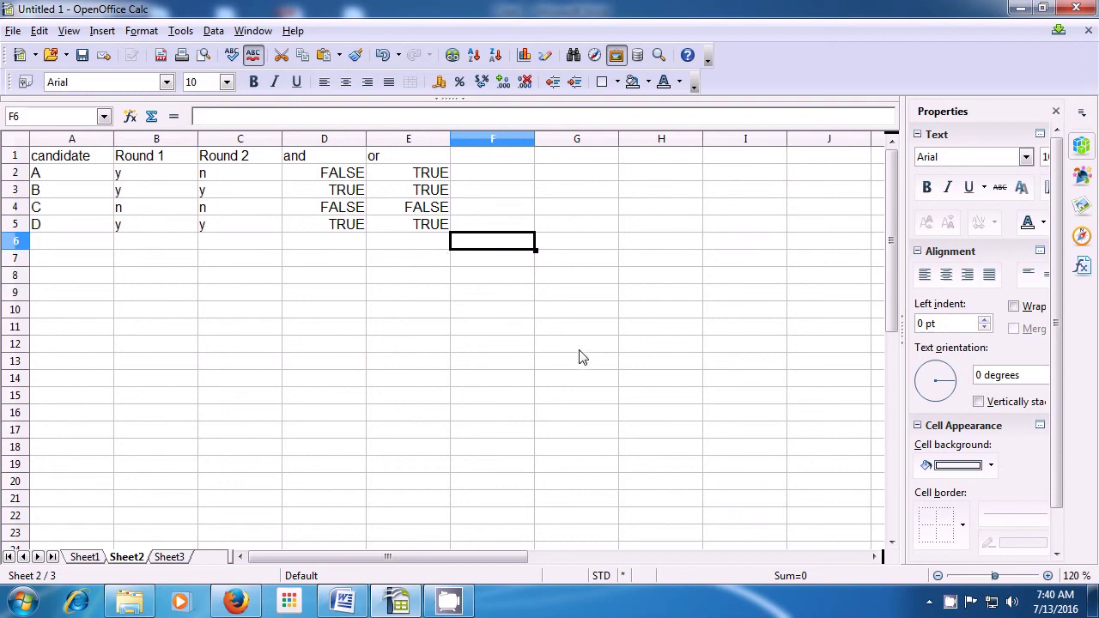
pyautogui.rightClick(950, 602)
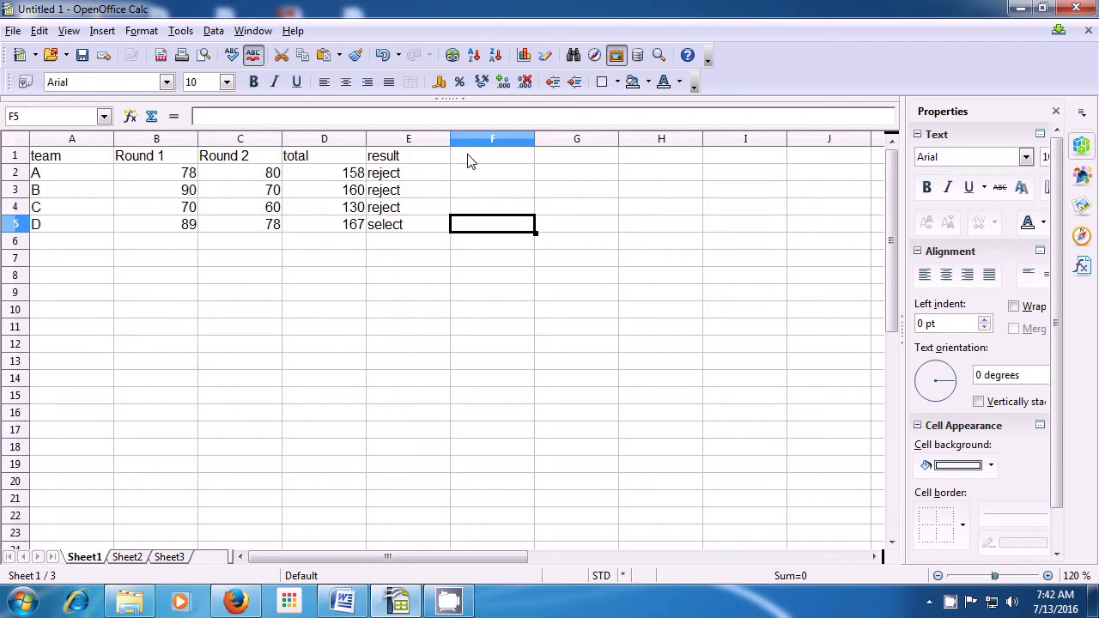
# Add the column heading Count in cell F1 of Sheet1, beside the result column
pyautogui.click(468, 159)
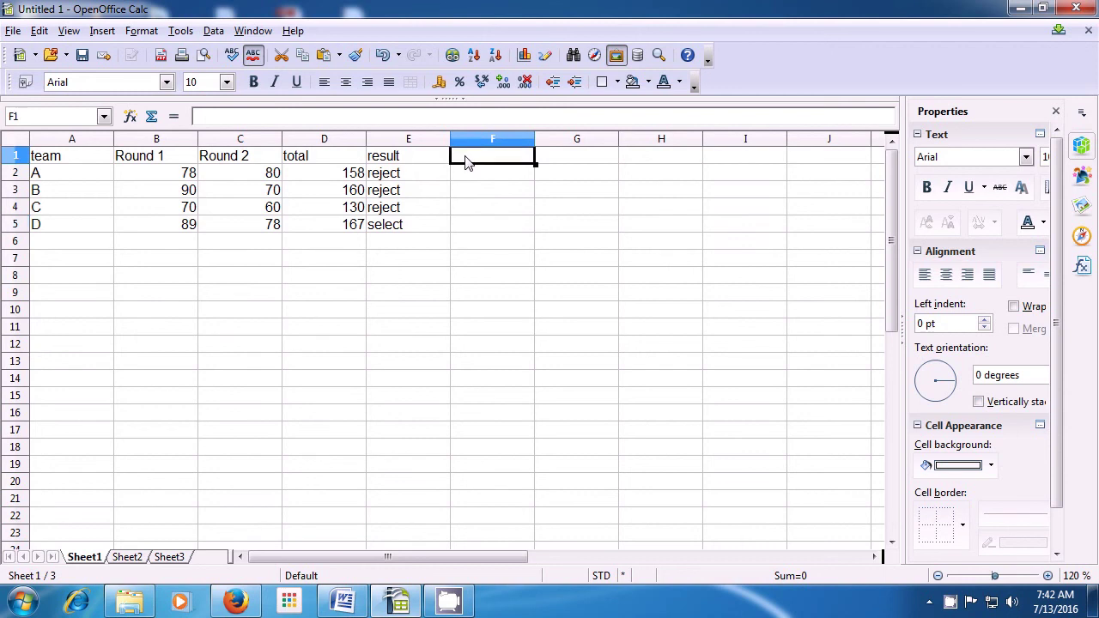
pyautogui.write('Co')
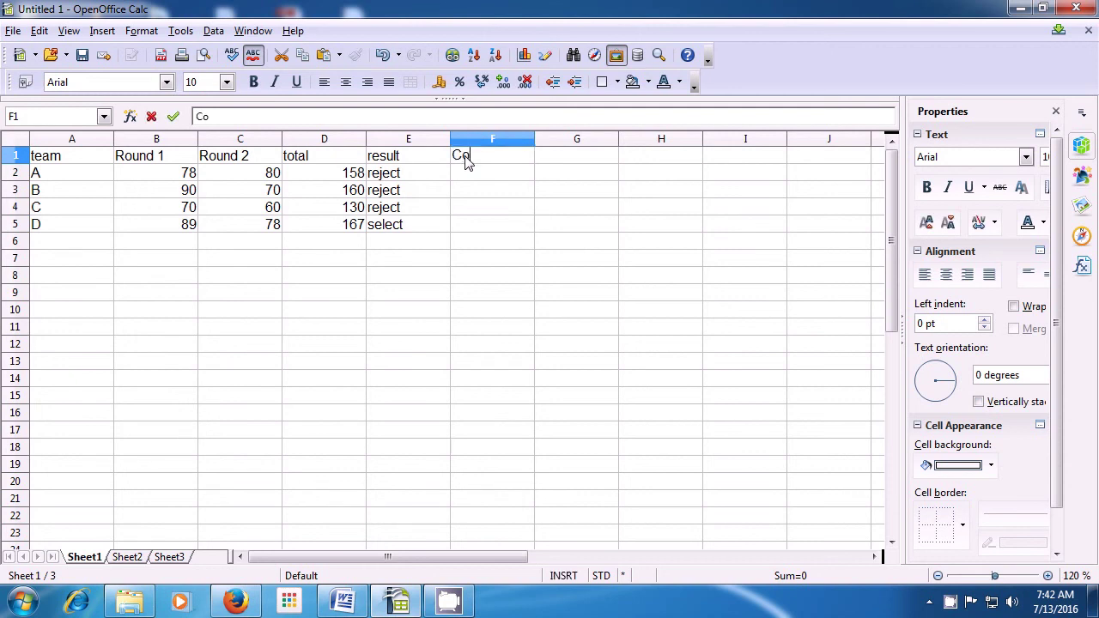
pyautogui.write('unt')
# Enter the formula =count(A1:E5) in F2 to count the numeric cells in the team table
pyautogui.click(472, 178)
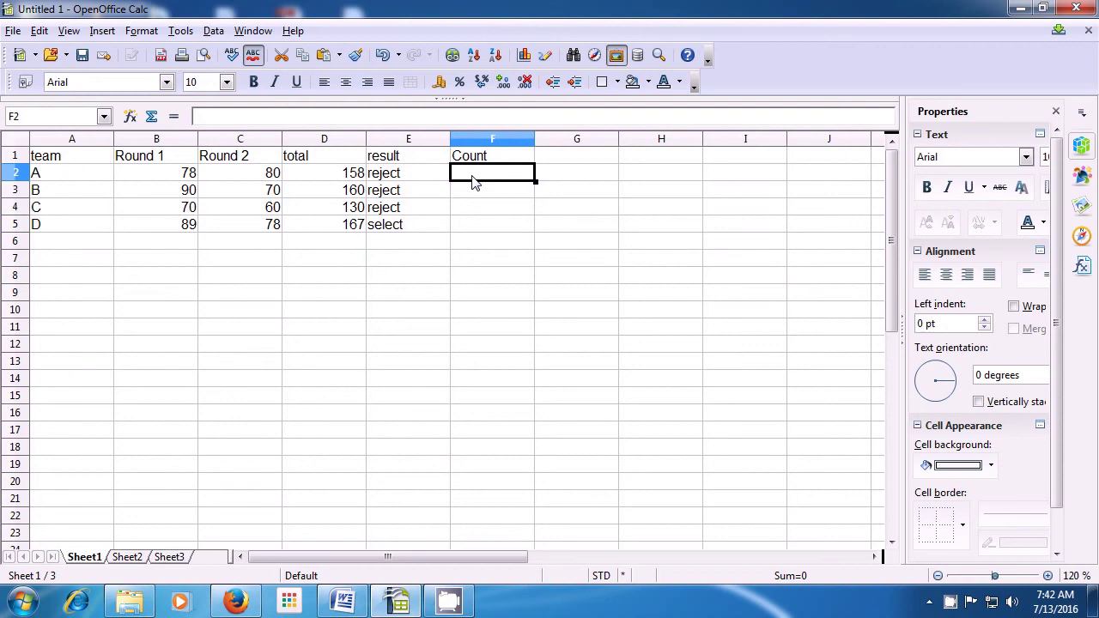
pyautogui.write('=')
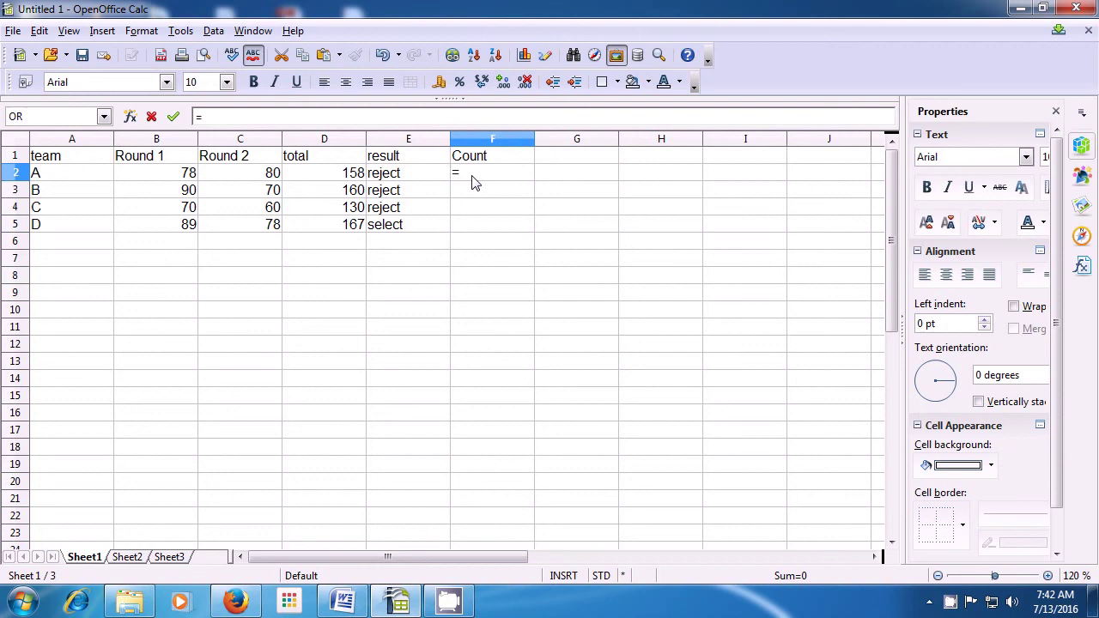
pyautogui.write('cou')
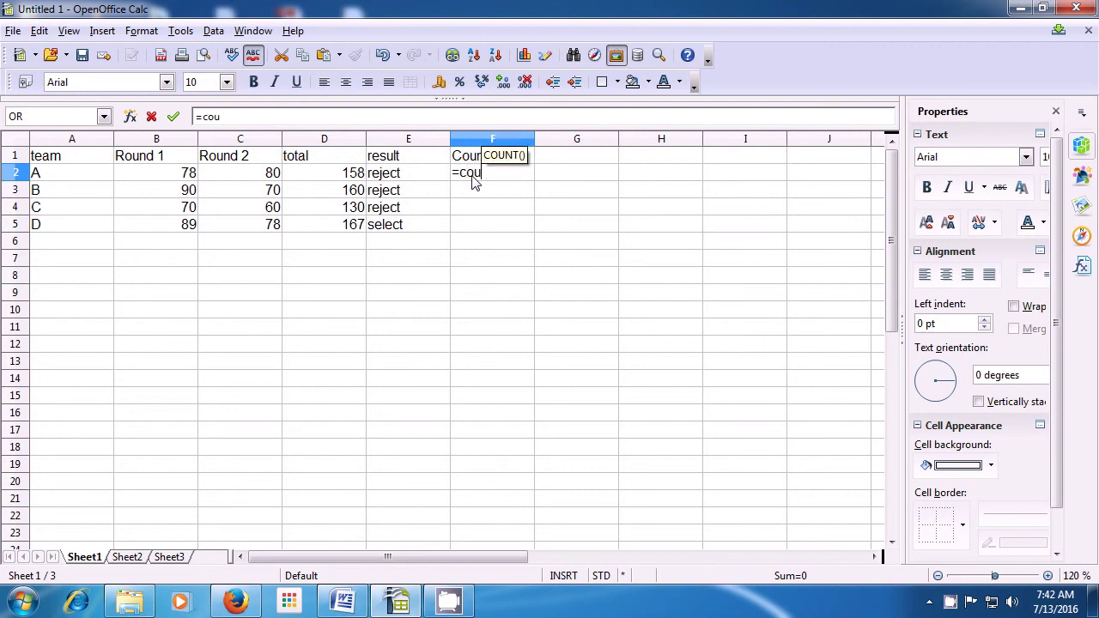
pyautogui.write('nt')
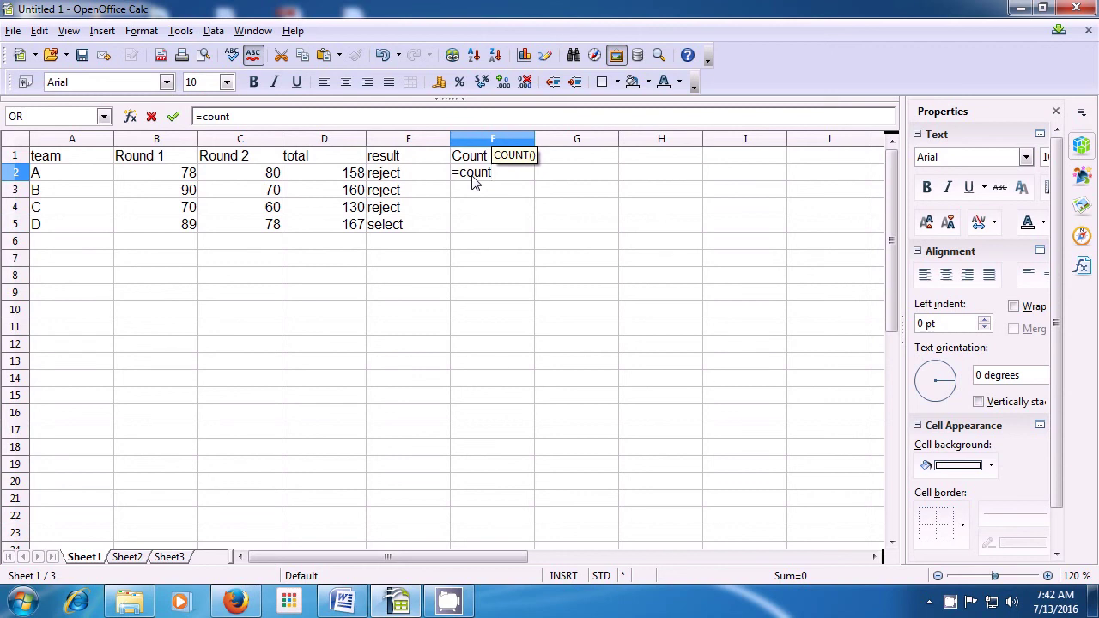
pyautogui.write('(')
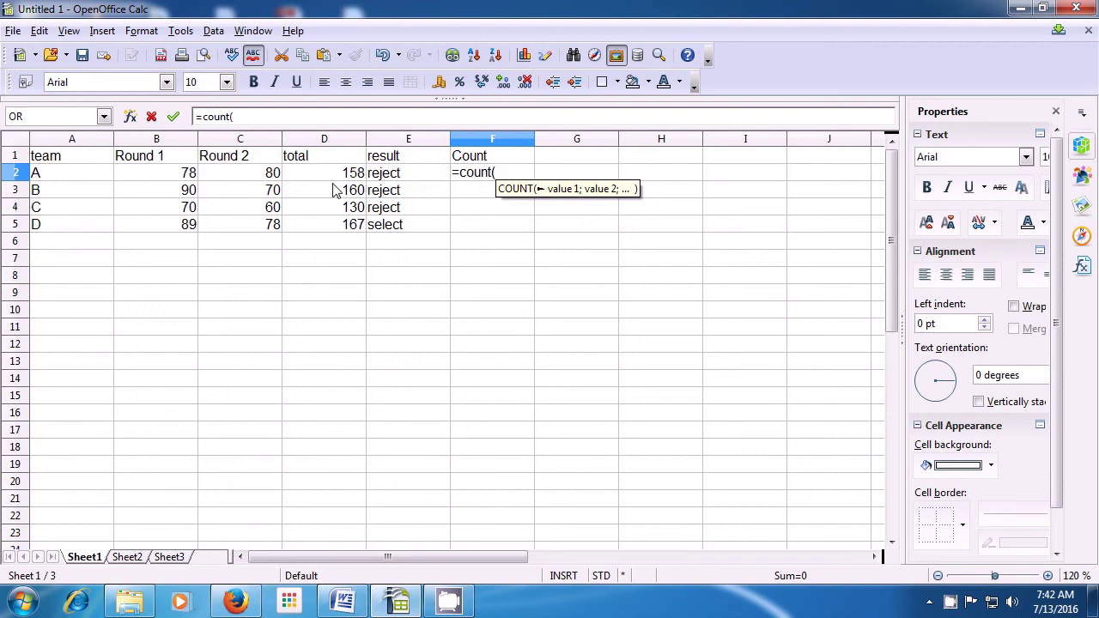
pyautogui.moveTo(60, 158); pyautogui.dragTo(388, 223)
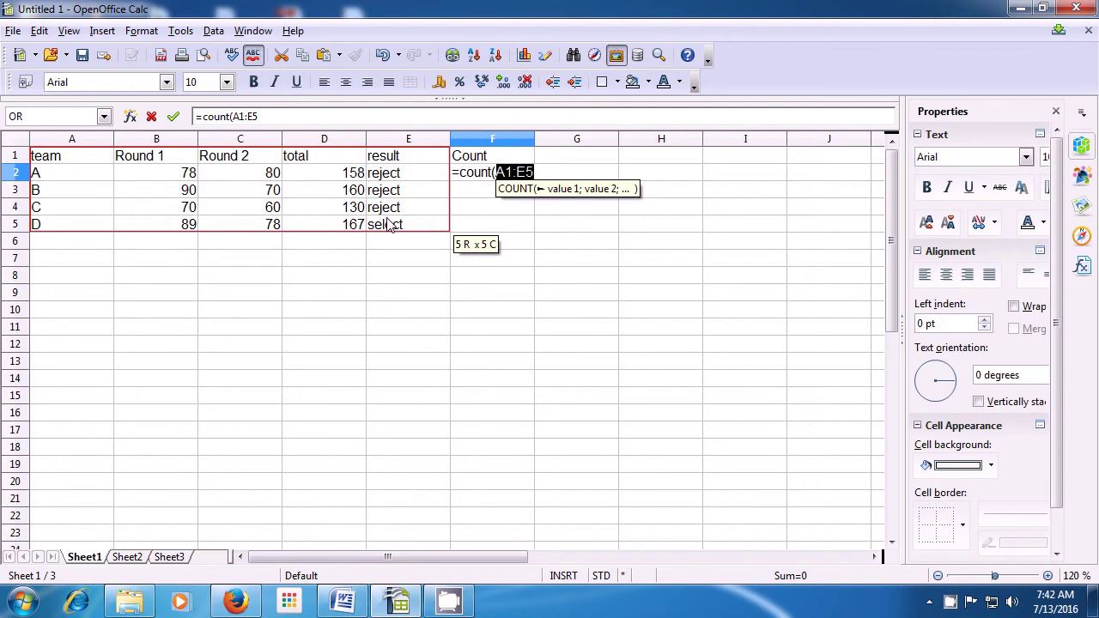
pyautogui.write(')')
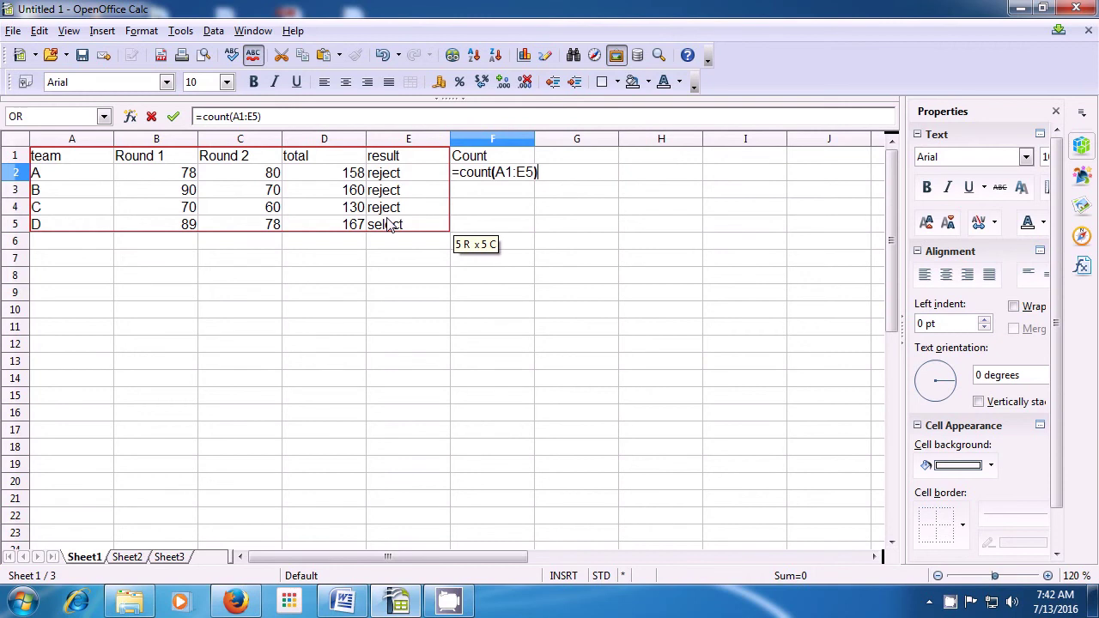
pyautogui.press('Return')
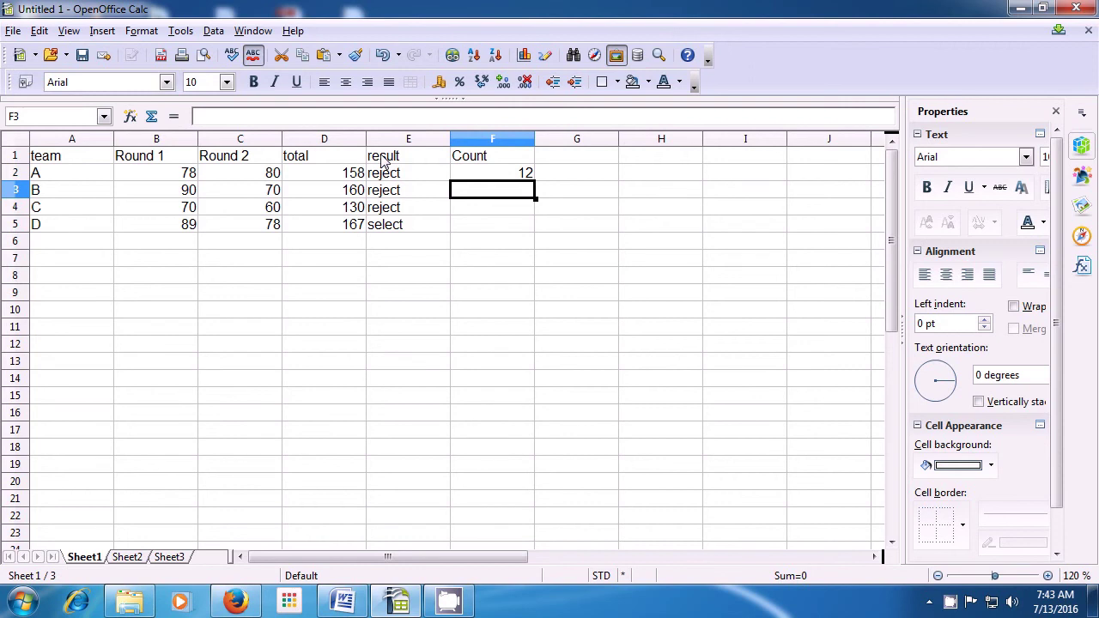
pyautogui.click(408, 292)
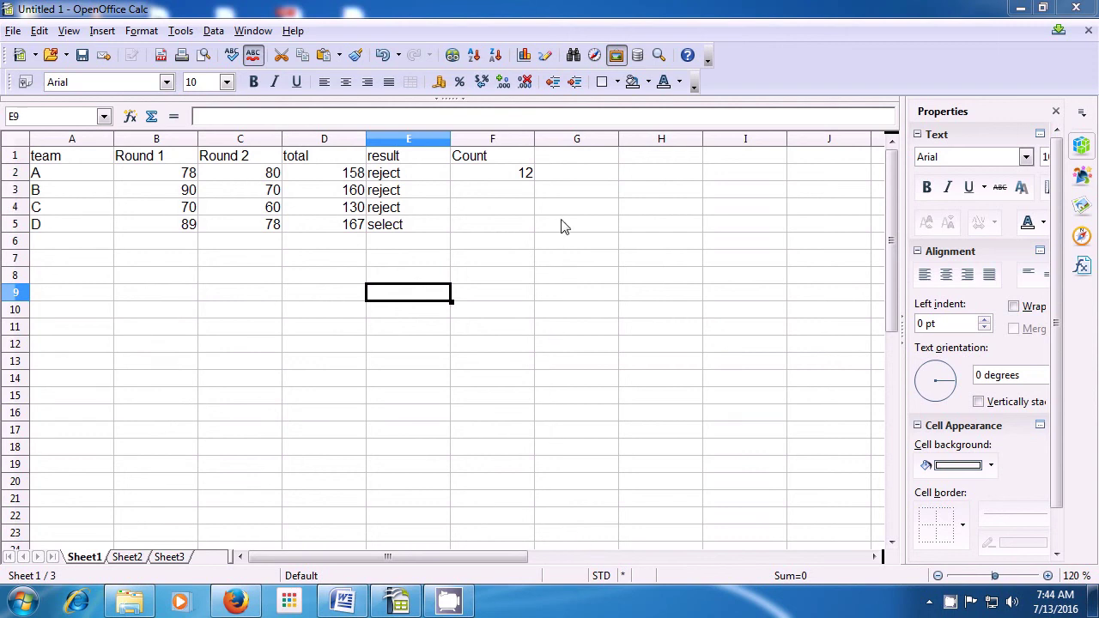
# Add the column heading countblank in cell G1
pyautogui.click(564, 162)
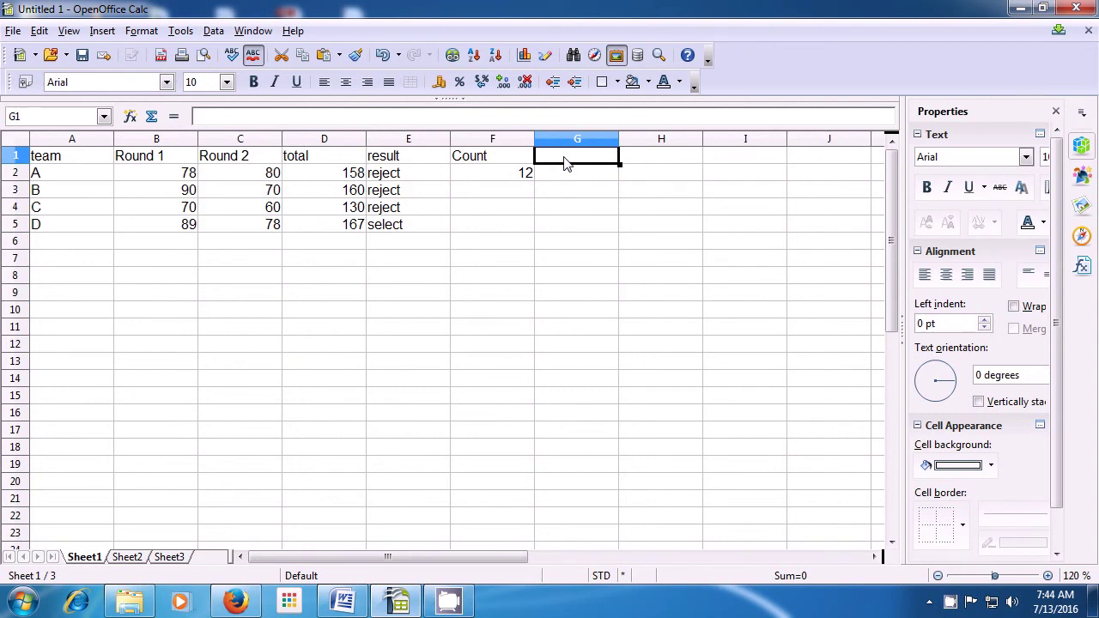
pyautogui.write('c')
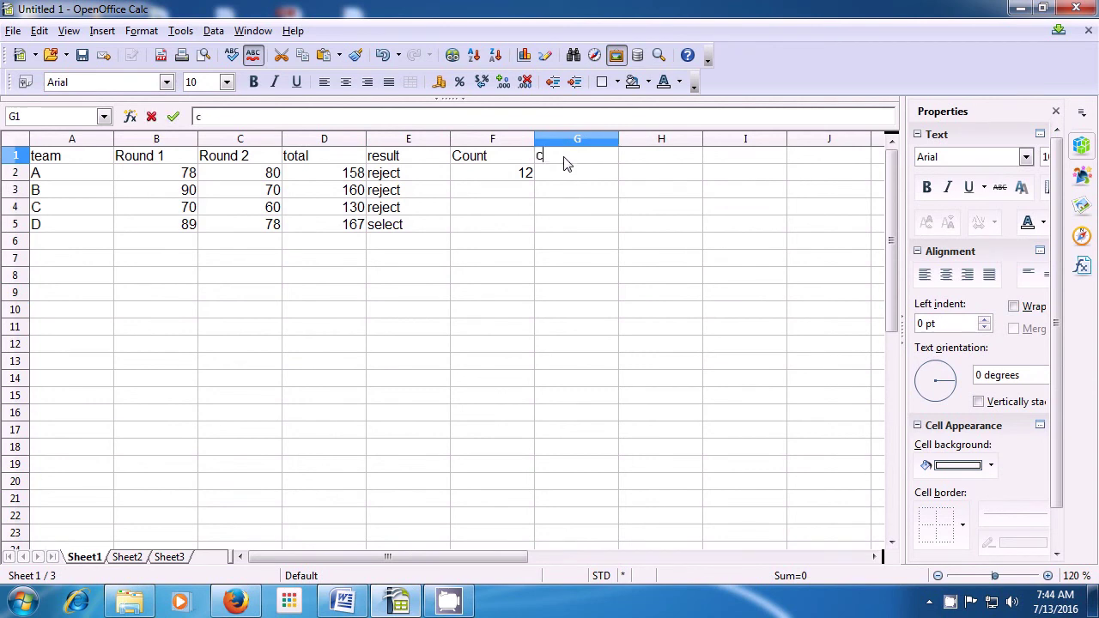
pyautogui.write('ount')
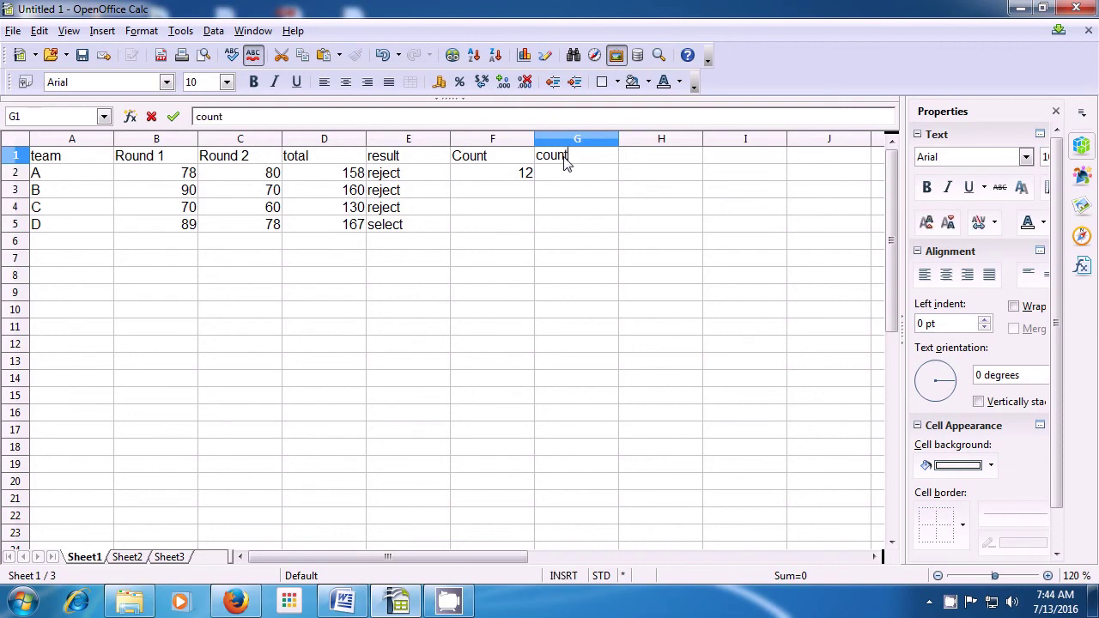
pyautogui.write('blank')
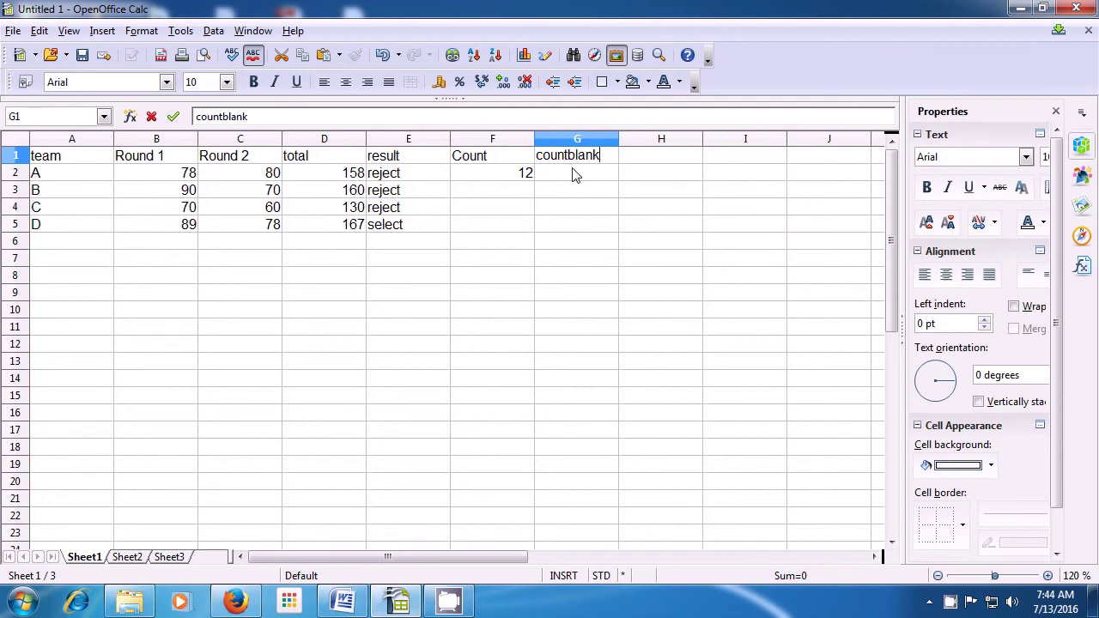
# Enter the formula =countblank(A1:F5) in G2 to count the empty cells in the table including the Count column
pyautogui.click(576, 178)
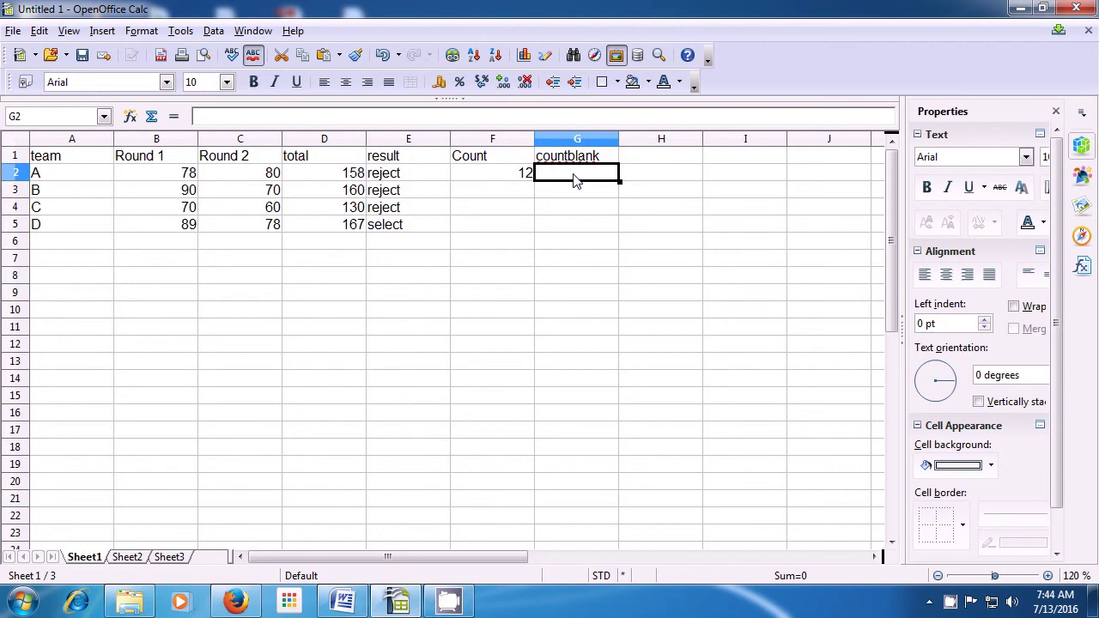
pyautogui.write('=')
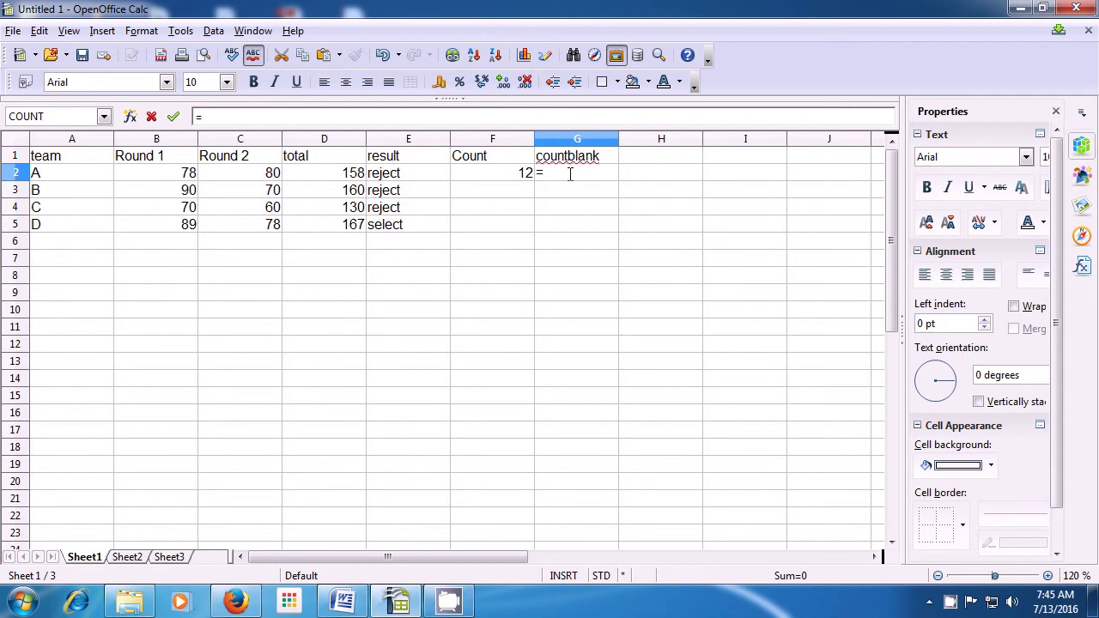
pyautogui.write('co')
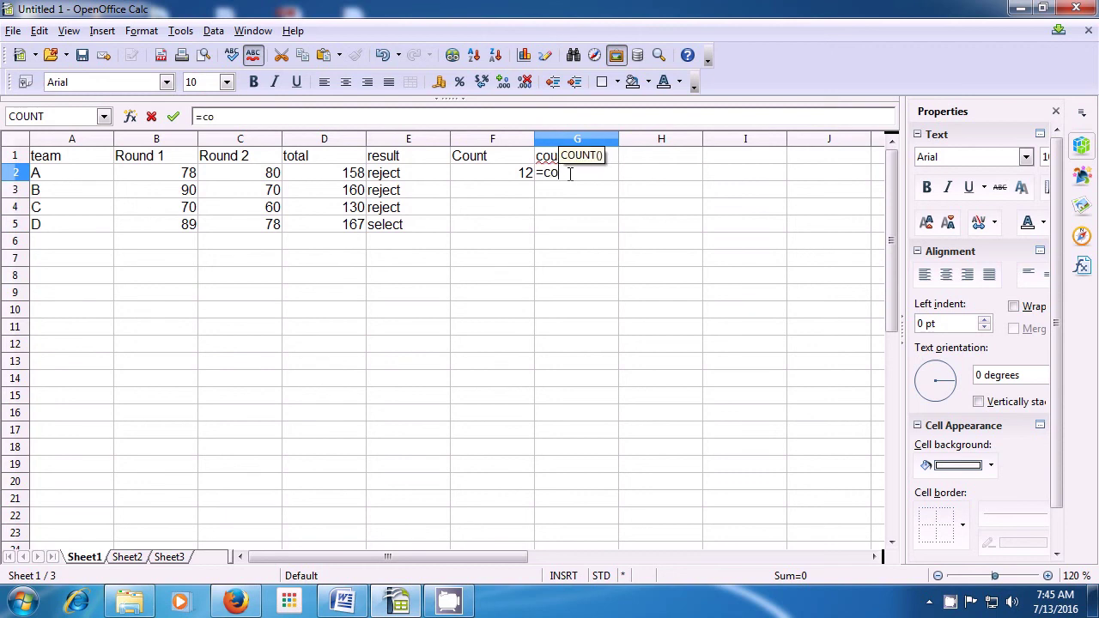
pyautogui.write('unt')
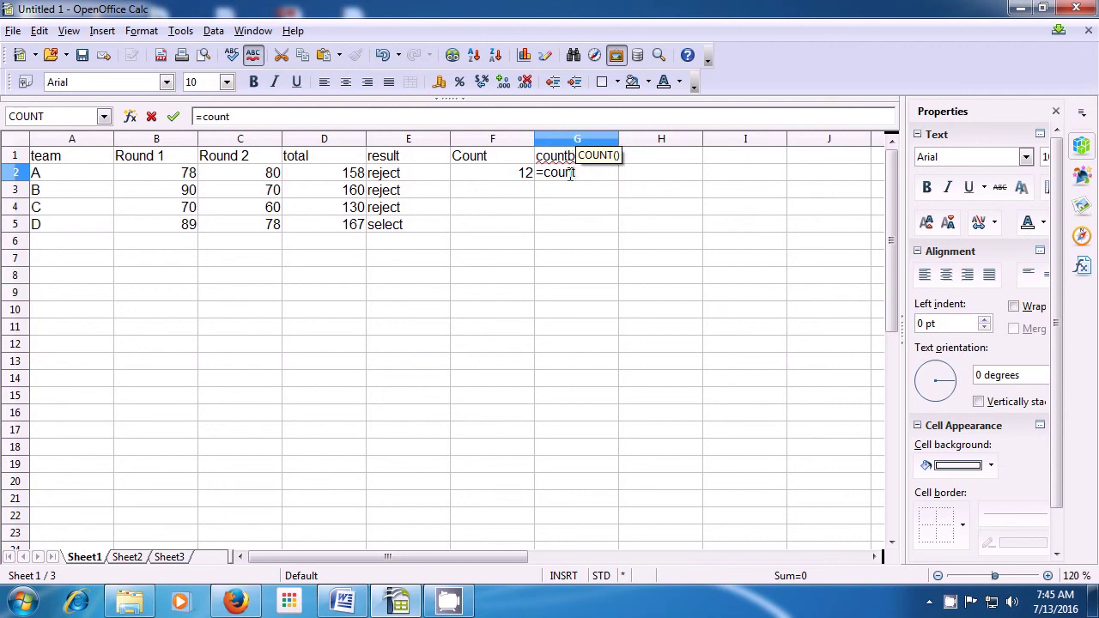
pyautogui.write('b')
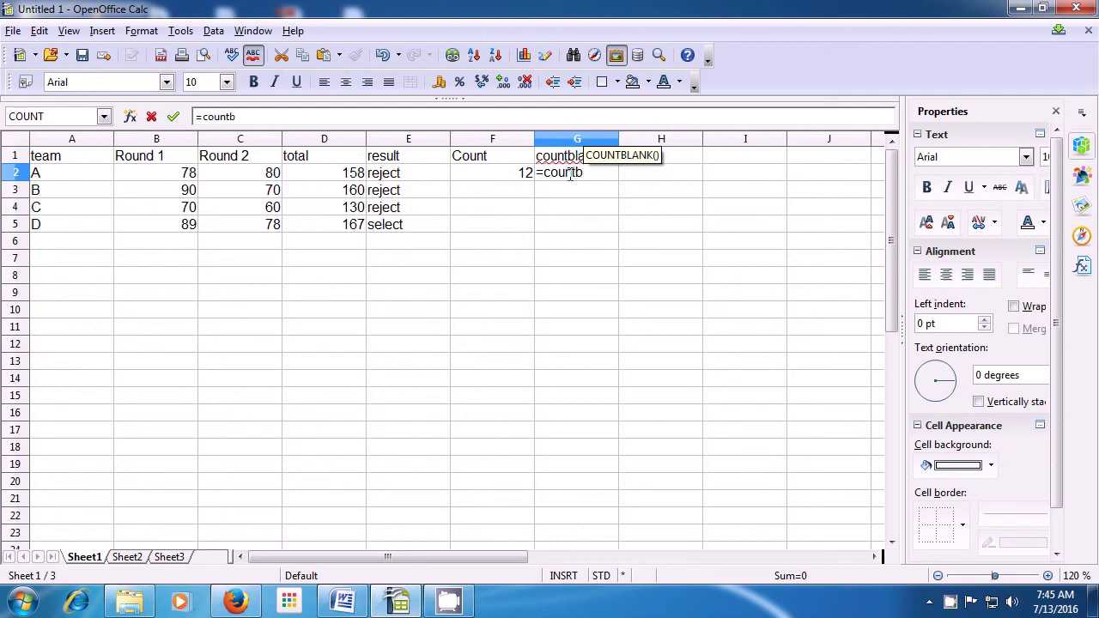
pyautogui.write('lank')
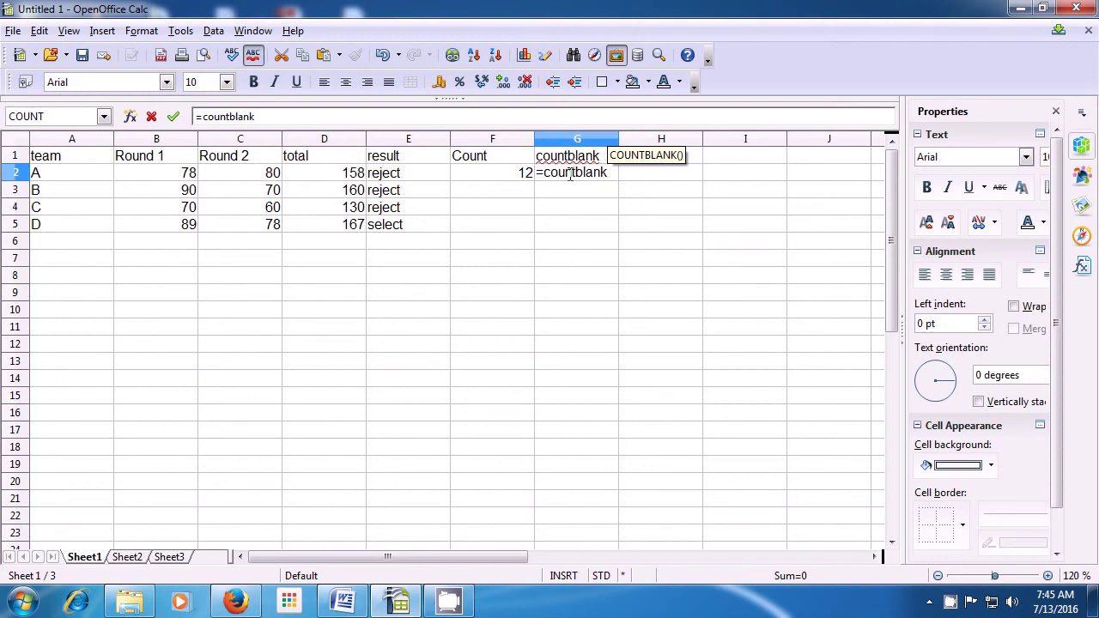
pyautogui.write('(')
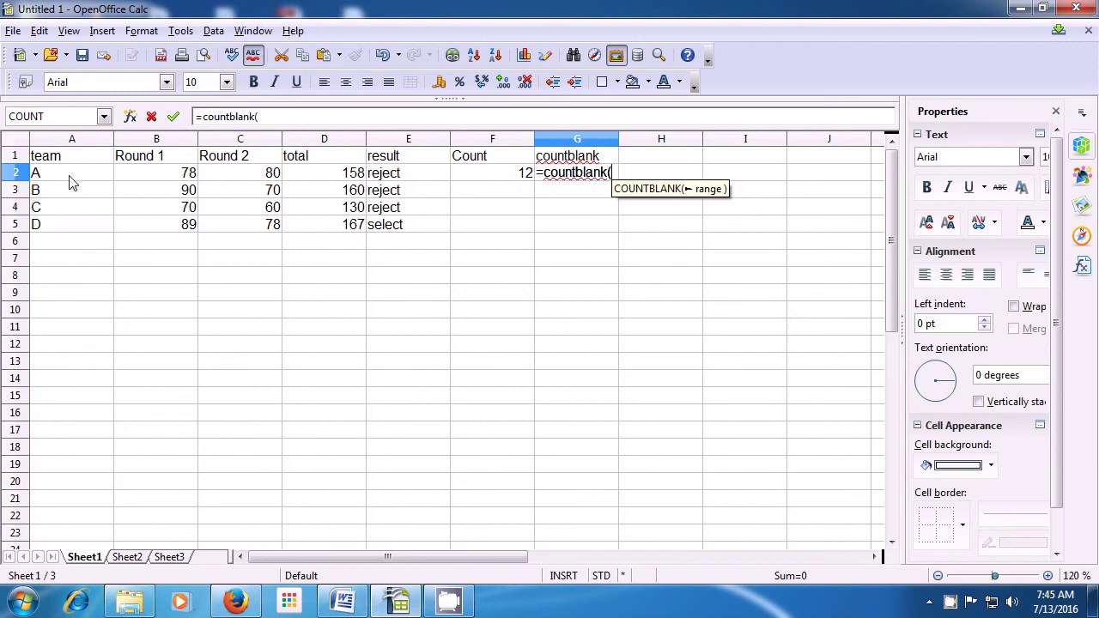
pyautogui.moveTo(64, 159); pyautogui.dragTo(482, 230)
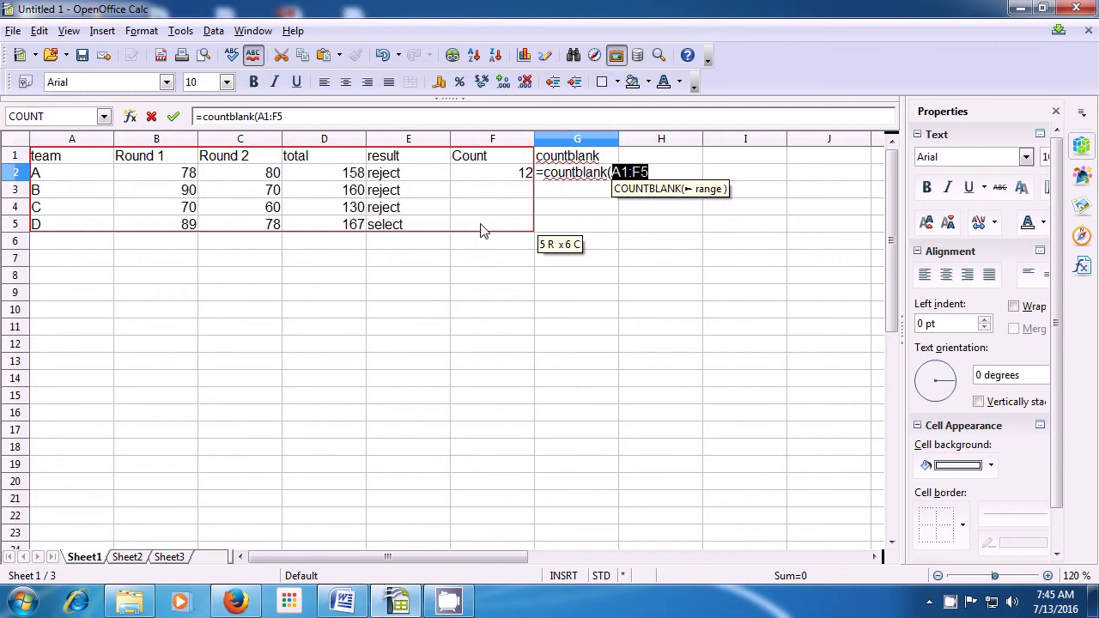
pyautogui.write(')')
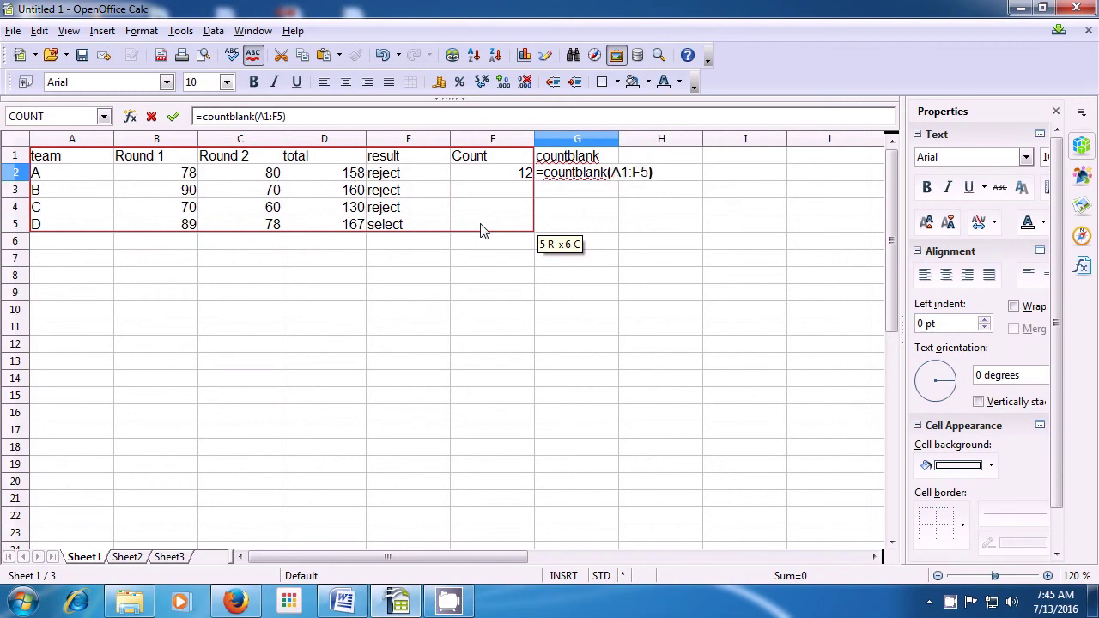
pyautogui.press('Return')
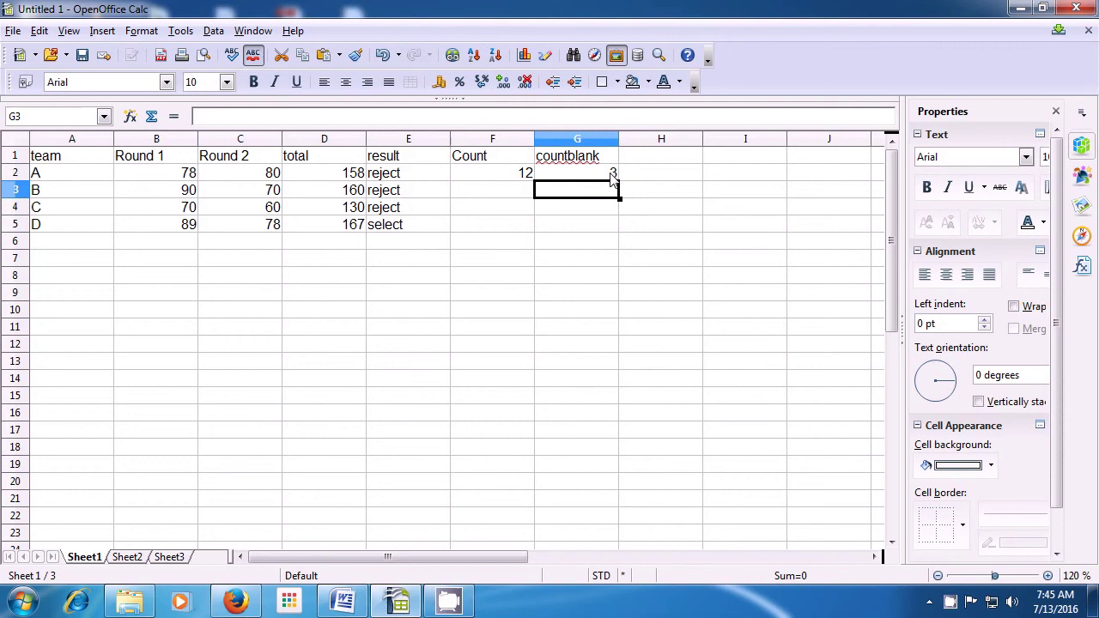
# Check the cells F3, F4 and F5 in the Count column one by one against the COUNTBLANK formula
pyautogui.click(496, 197)
pyautogui.click(496, 216)
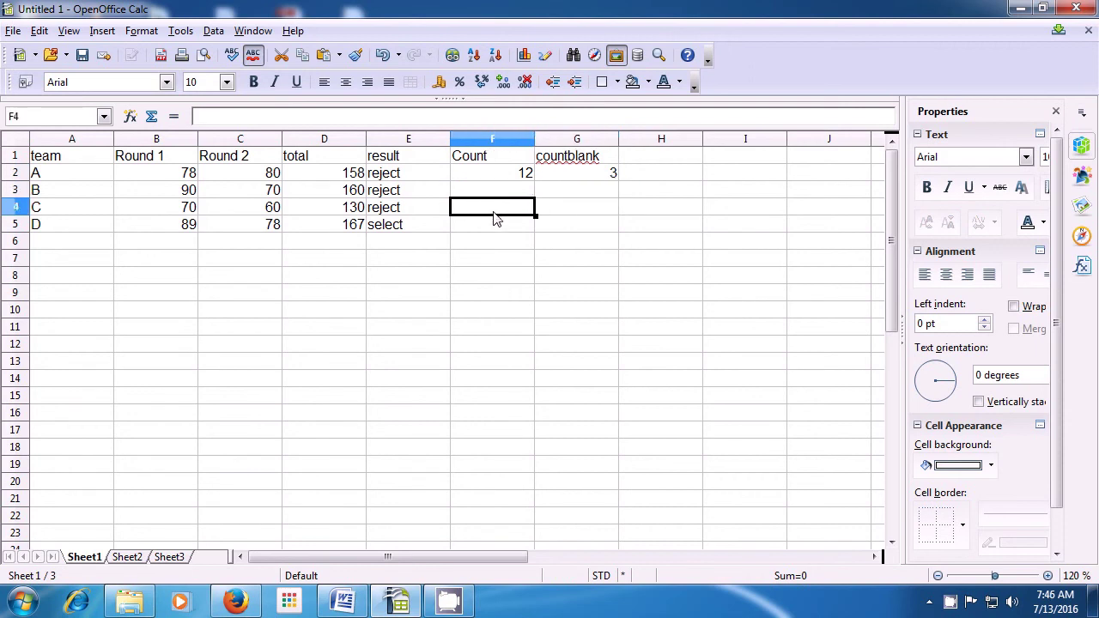
pyautogui.click(495, 229)
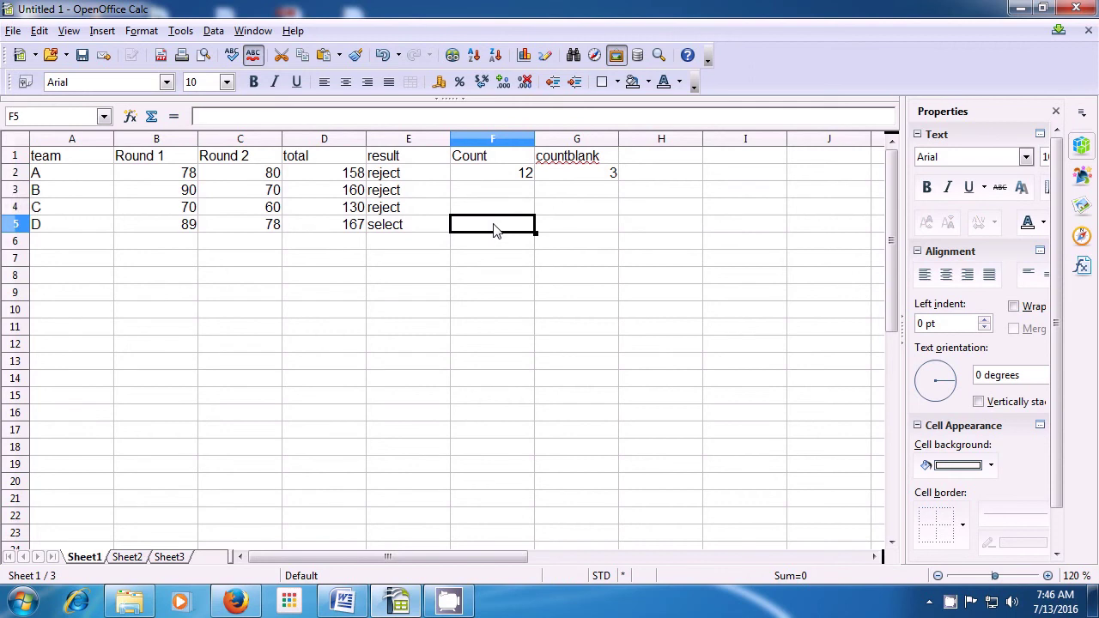